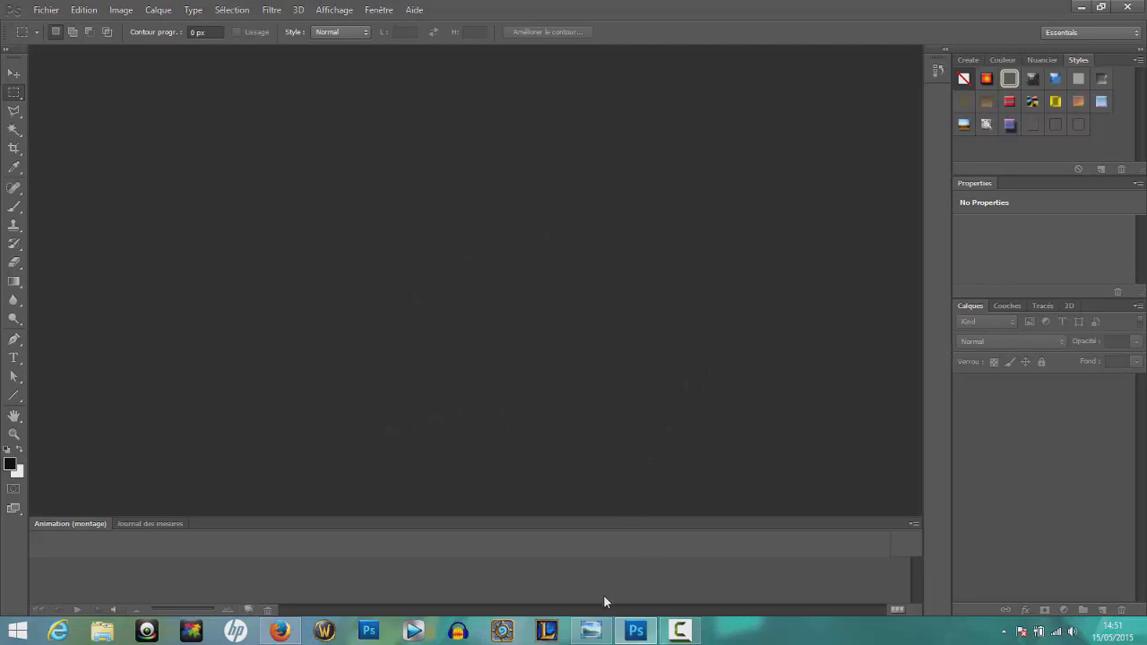
# After checking the reference thumbnail, create a new 1280×720 px document with a transparent background.
pyautogui.click(591, 631)
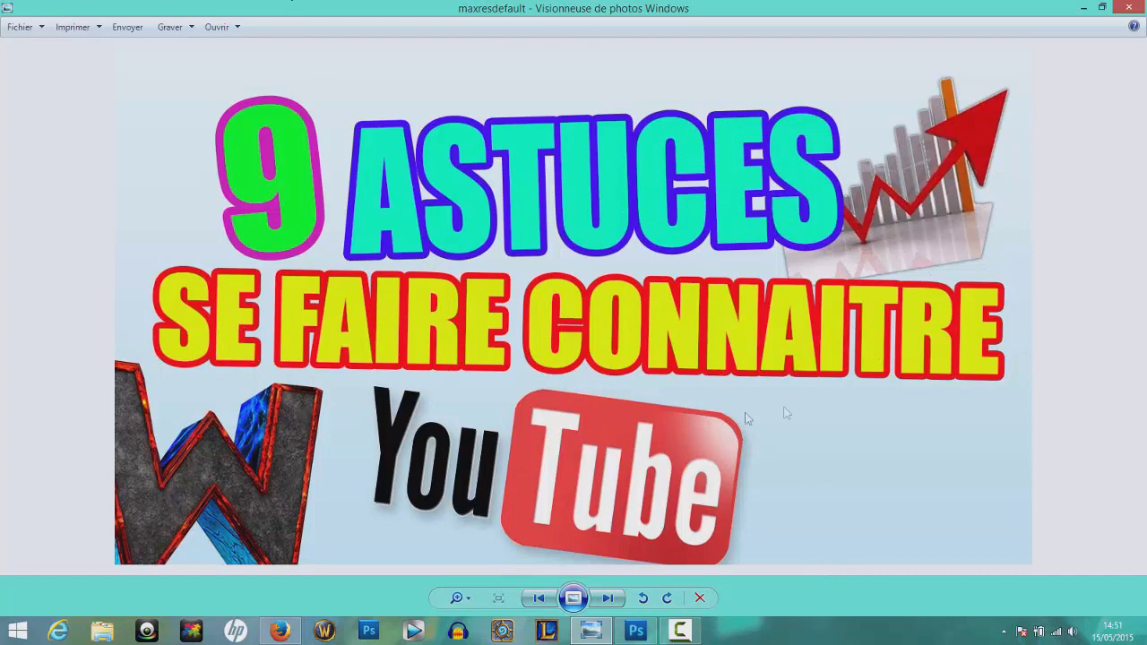
pyautogui.click(1088, 7)
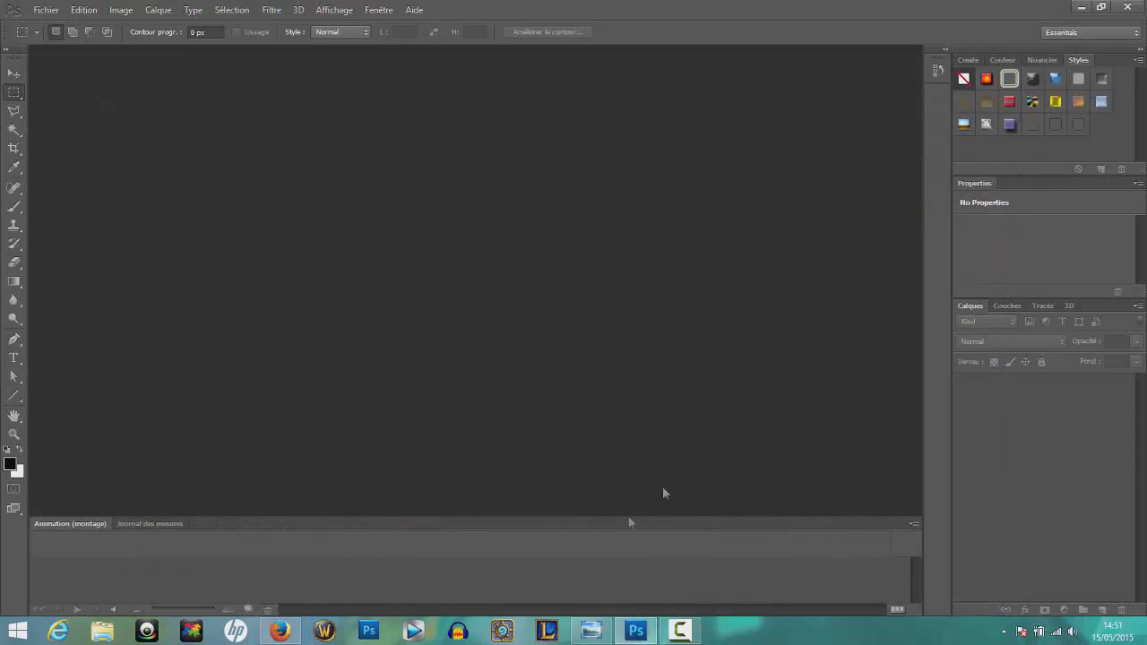
pyautogui.click(46, 10)
pyautogui.click(88, 27)
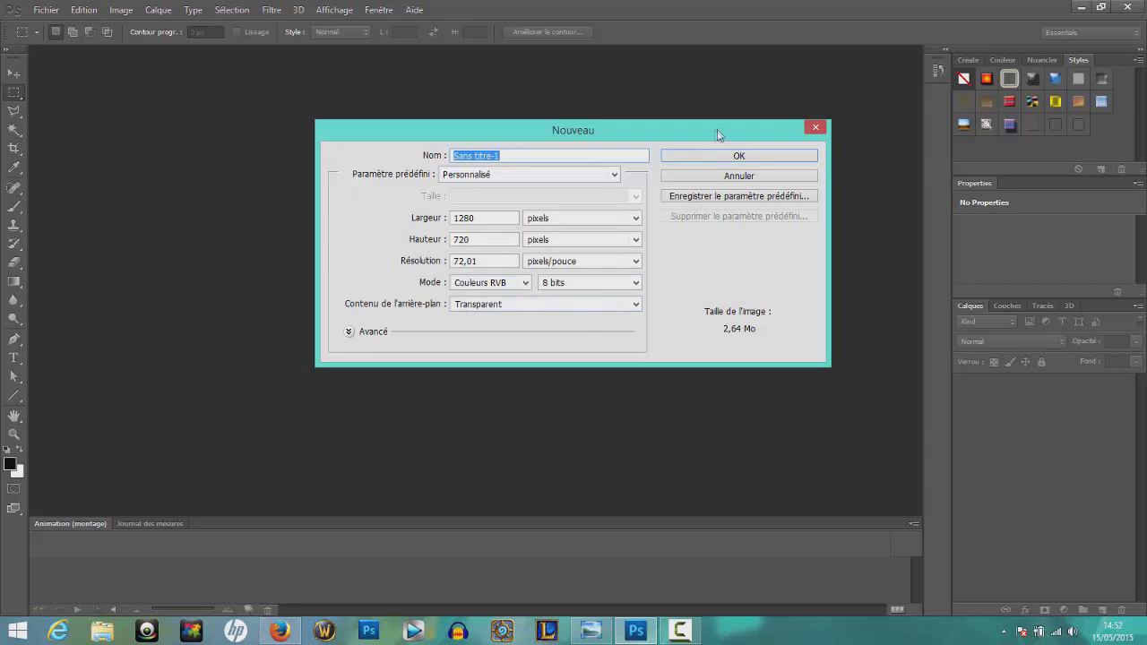
pyautogui.click(728, 158)
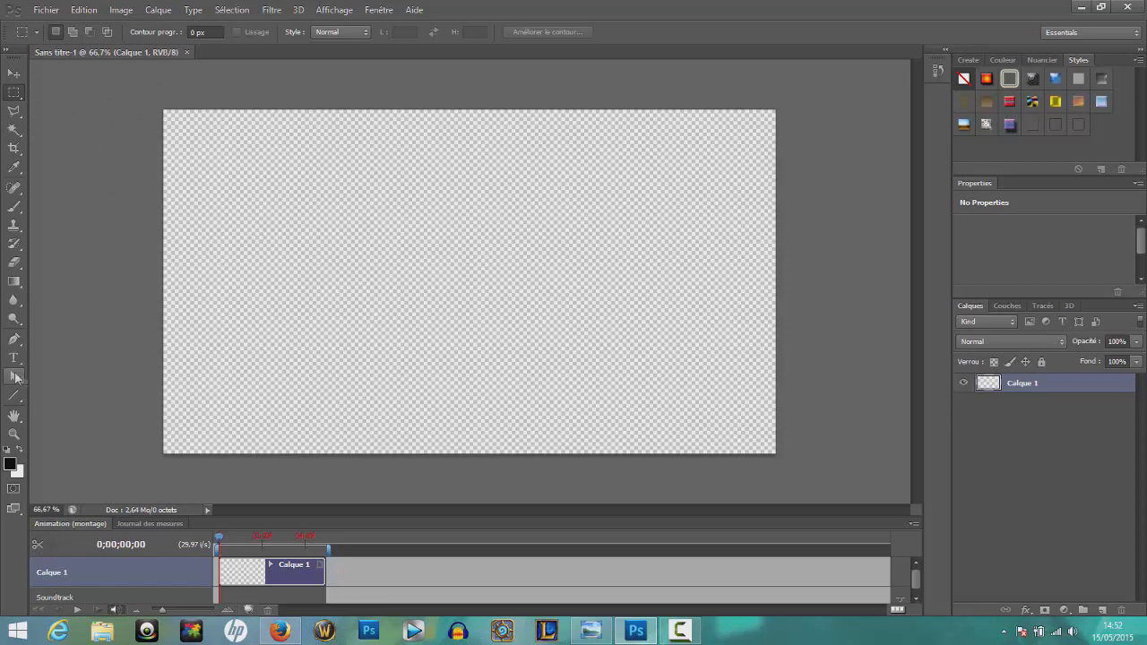
# Draw a black rectangle covering the whole canvas.
pyautogui.click(15, 396)
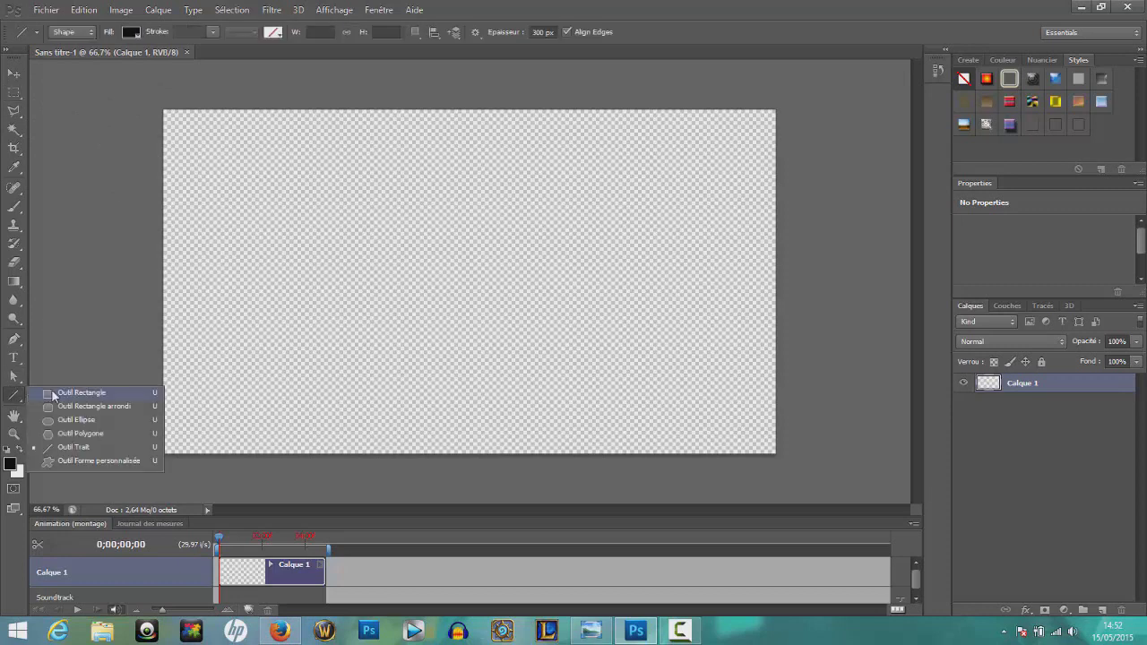
pyautogui.click(54, 396)
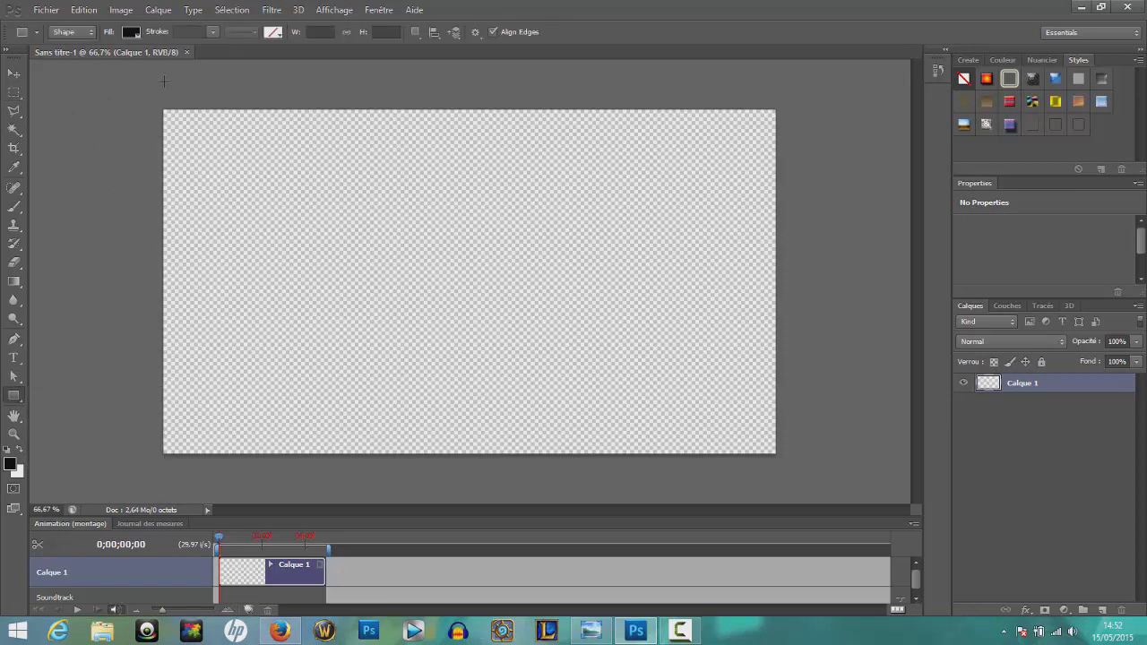
pyautogui.moveTo(147, 96); pyautogui.dragTo(786, 469)
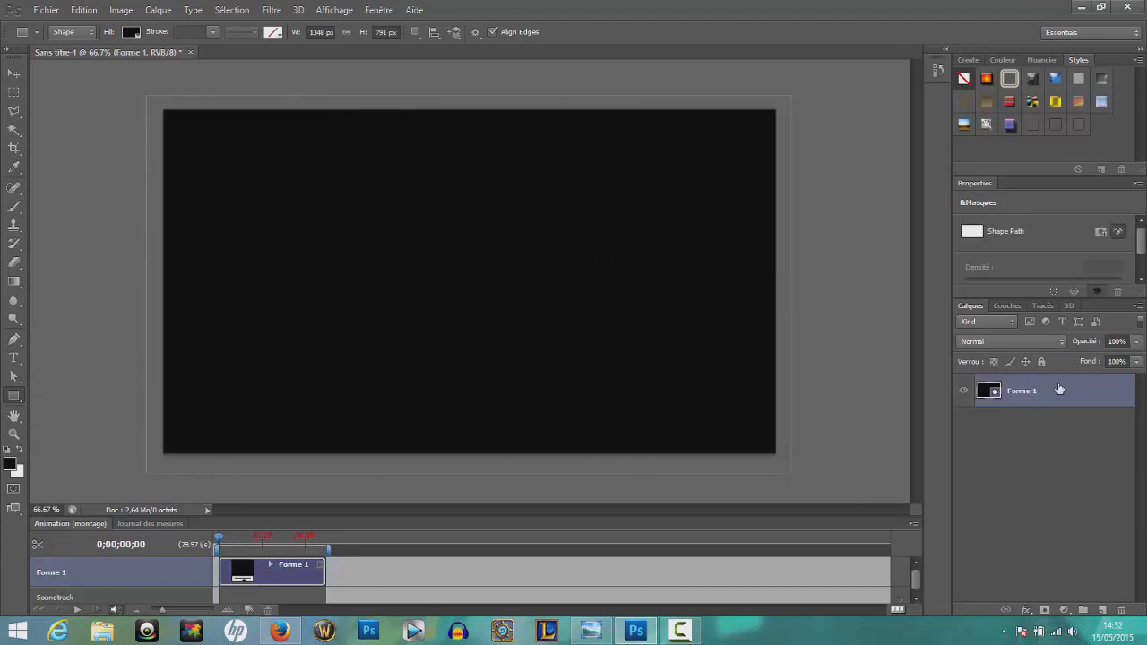
# Add an empty layer above, then open the blending options of the Forme 1 rectangle.
pyautogui.click(1103, 612)
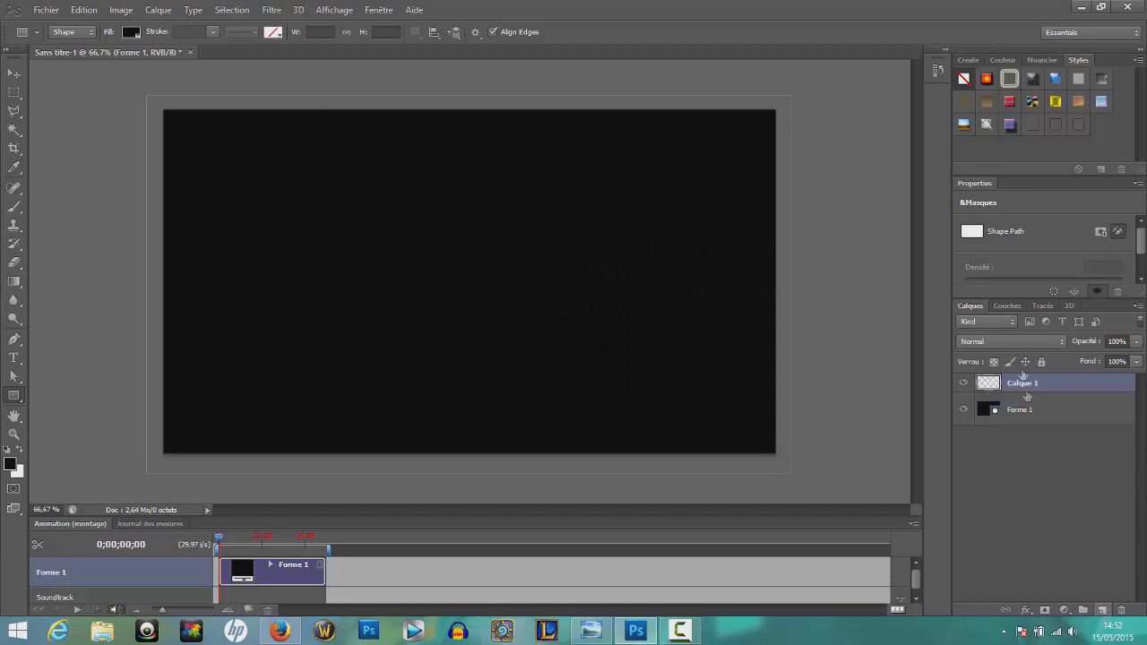
pyautogui.click(1025, 416)
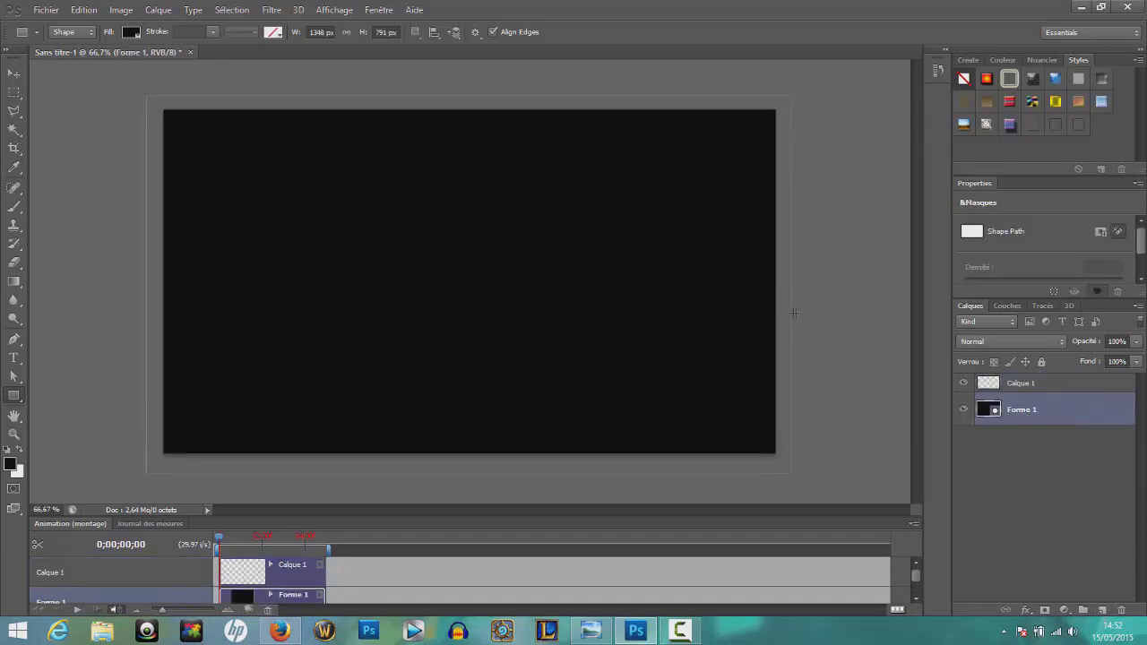
pyautogui.rightClick(1087, 414)
pyautogui.click(980, 134)
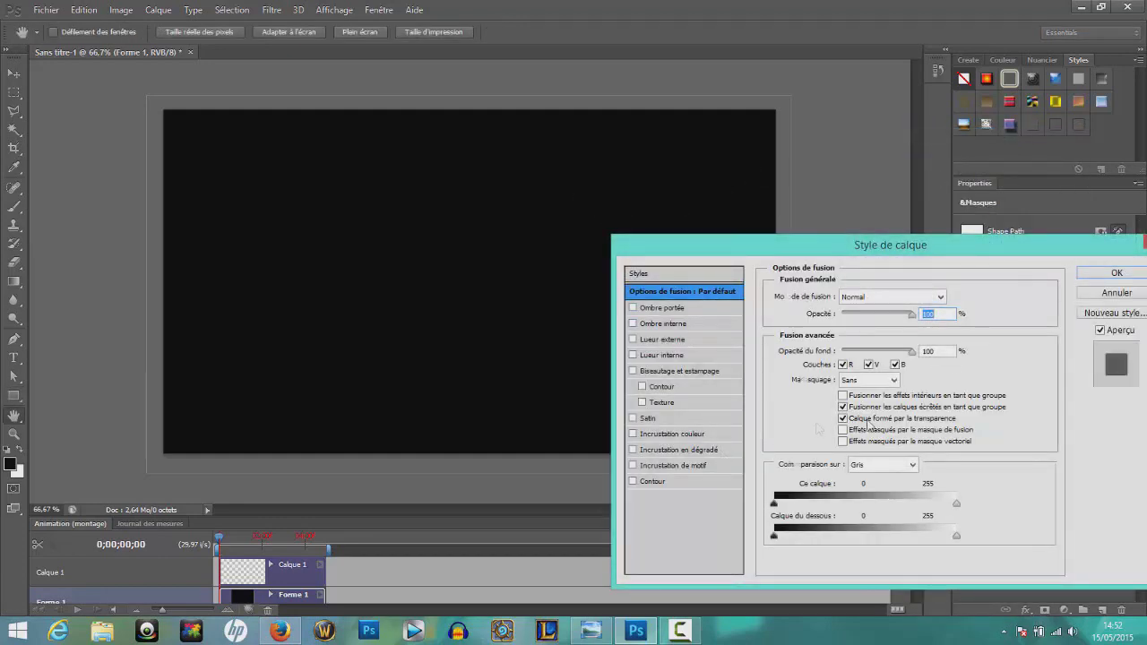
# Apply a light lavender preset gradient overlay to the Forme 1 rectangle.
pyautogui.click(704, 449)
pyautogui.click(917, 330)
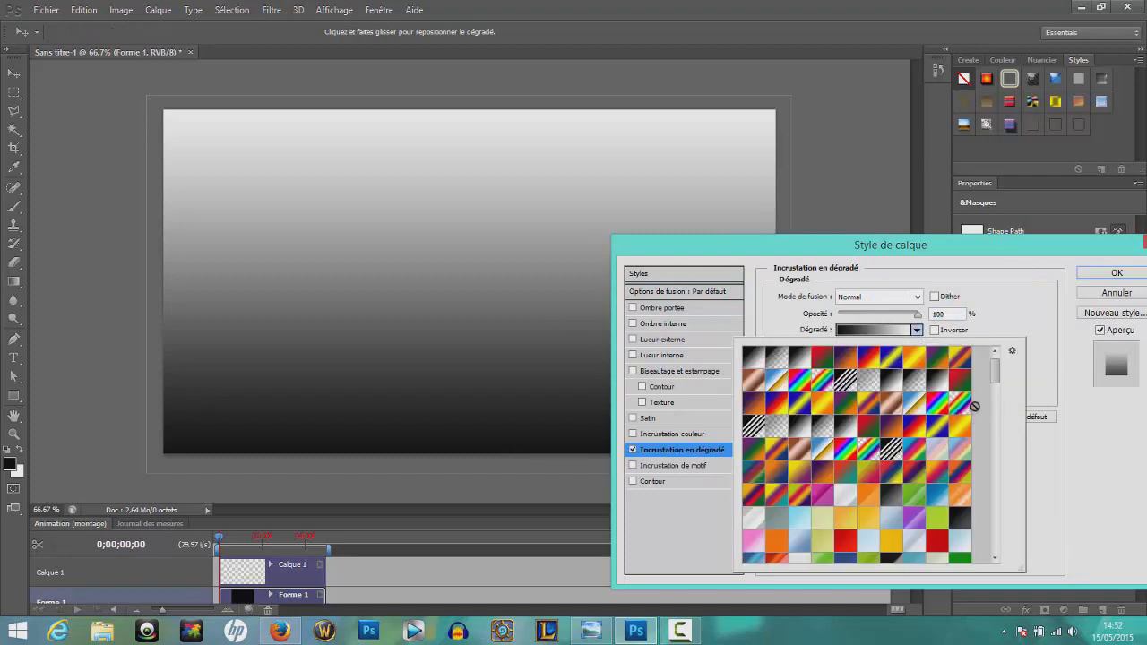
pyautogui.moveTo(994, 383); pyautogui.dragTo(1002, 549)
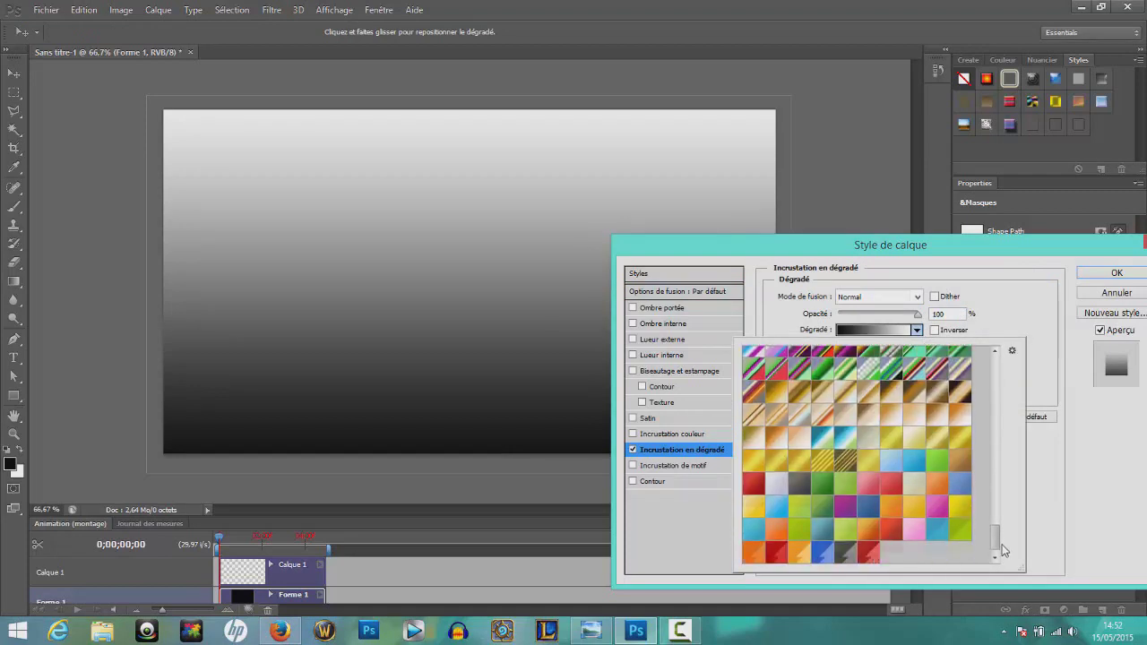
pyautogui.click(778, 484)
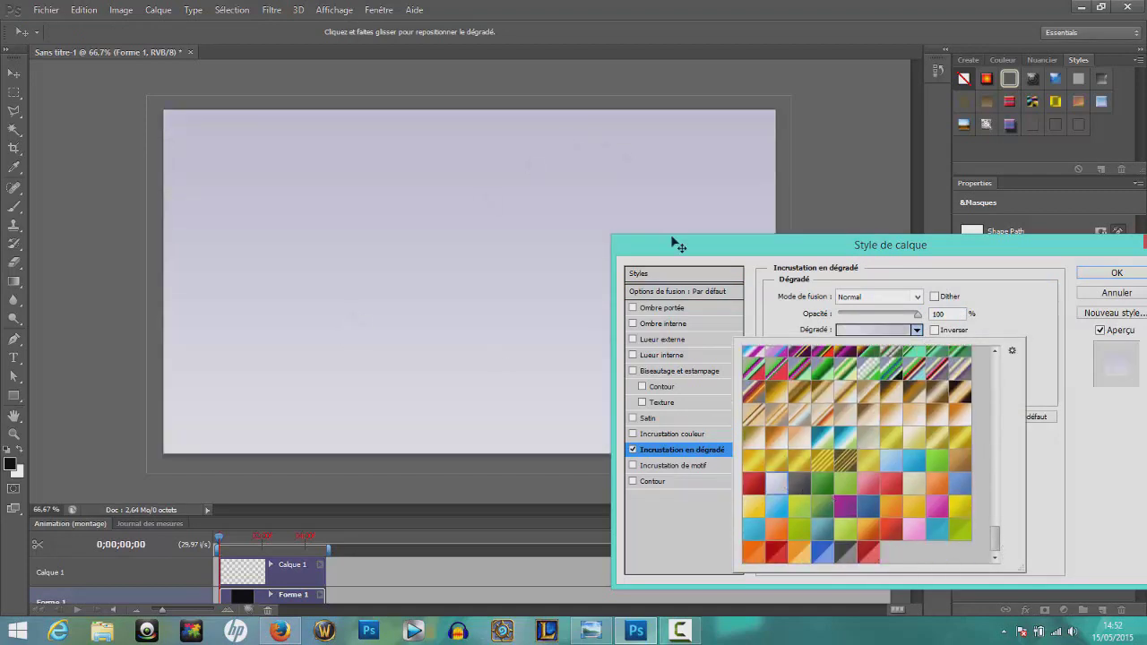
pyautogui.click(1044, 510)
pyautogui.click(1111, 273)
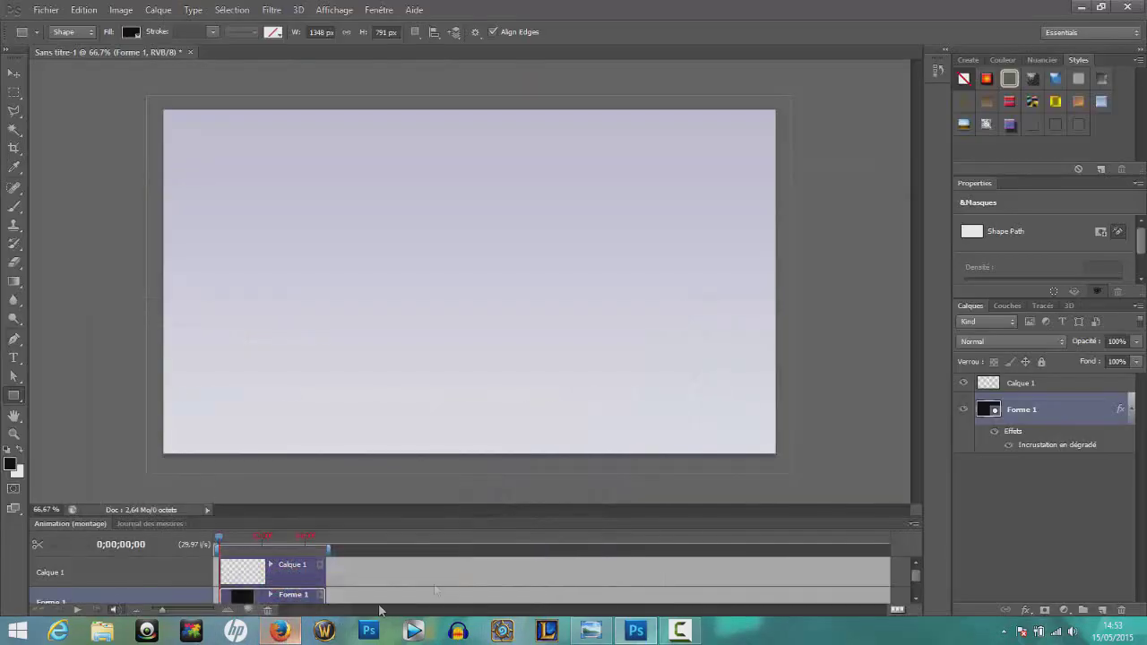
# Compare the lavender background with the reference thumbnail, then switch to the Type tool.
pyautogui.click(595, 633)
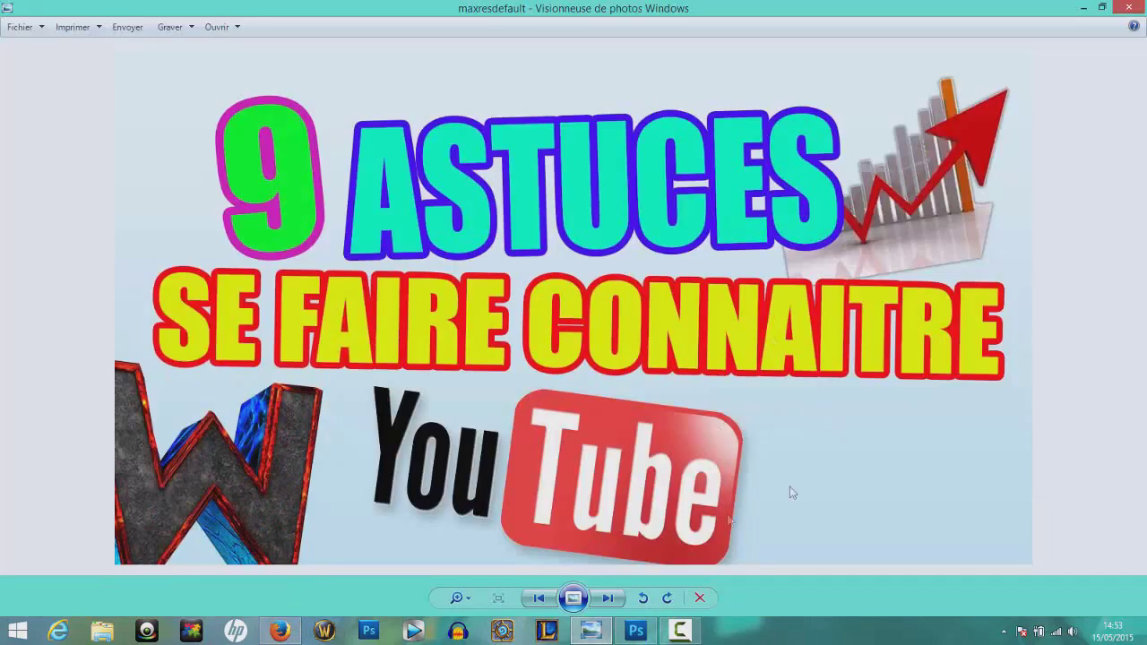
pyautogui.click(592, 634)
pyautogui.click(14, 358)
# Add a '9' text layer in the Impact font near the top left.
pyautogui.moveTo(195, 135); pyautogui.dragTo(468, 375)
pyautogui.click(126, 32)
pyautogui.write('Impact')
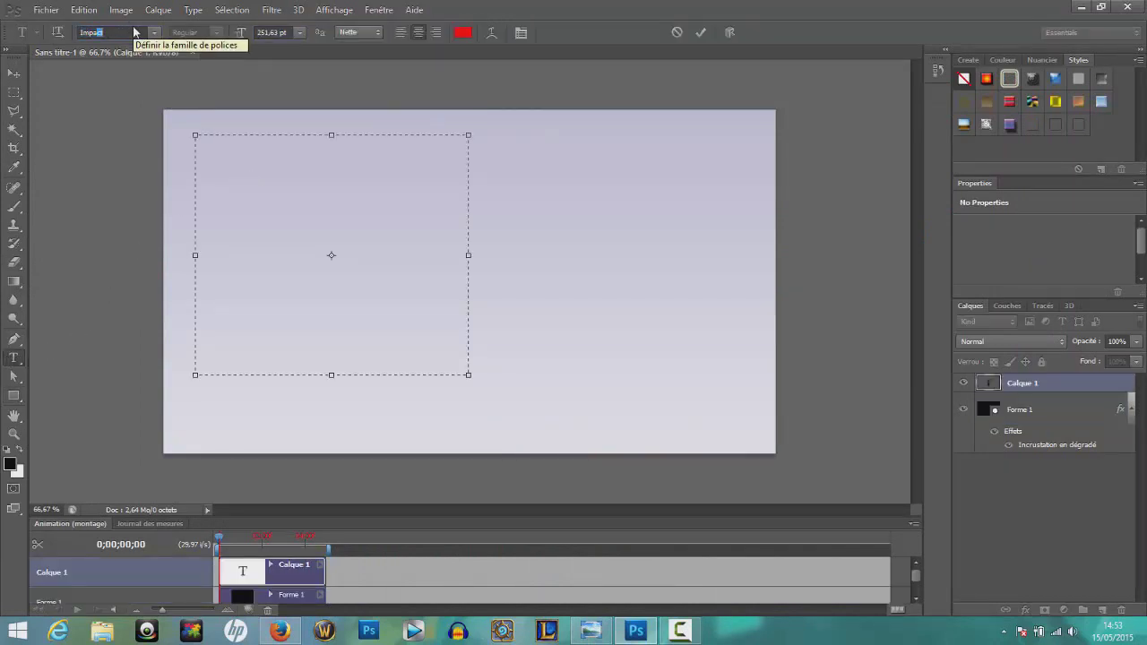
pyautogui.click(242, 185)
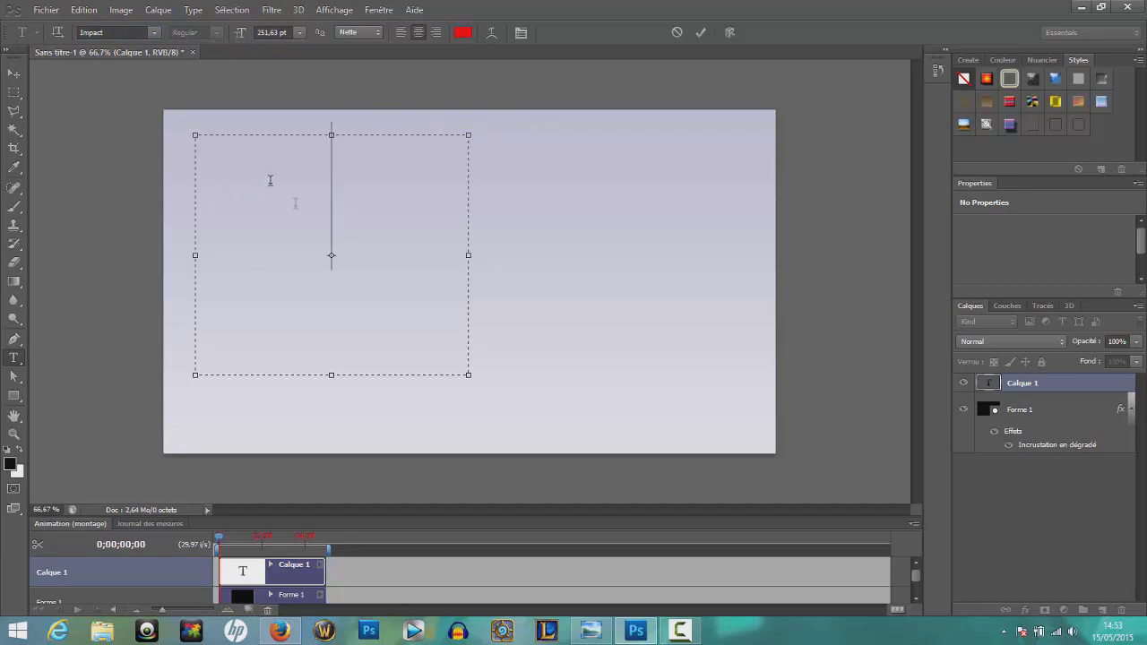
pyautogui.write('9')
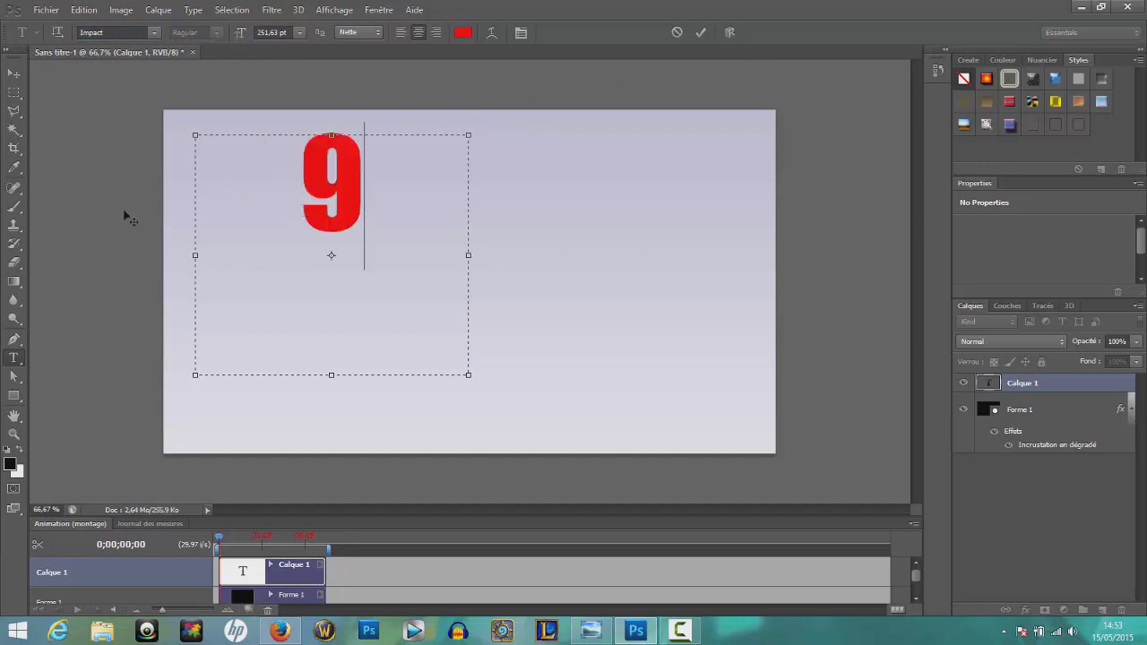
pyautogui.click(701, 32)
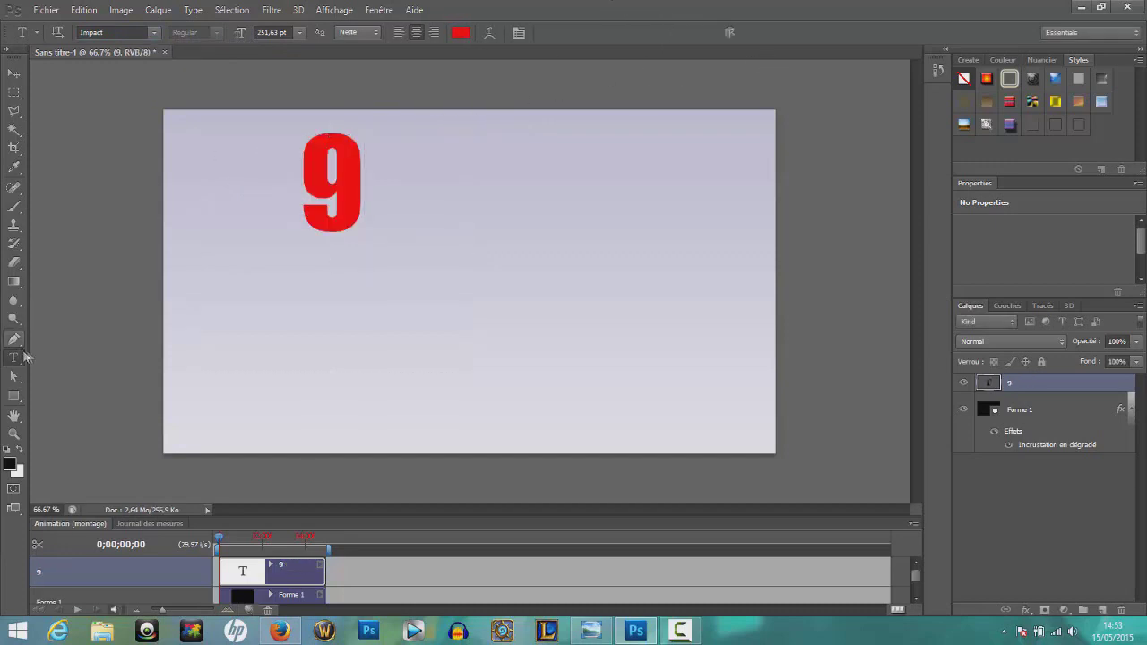
# Add an 'ASTUCES' text layer to the right of the 9.
pyautogui.moveTo(409, 186)
pyautogui.mouseDown()
pyautogui.moveTo(744, 367)
pyautogui.moveTo(751, 352)
pyautogui.mouseUp()
pyautogui.write('AS')
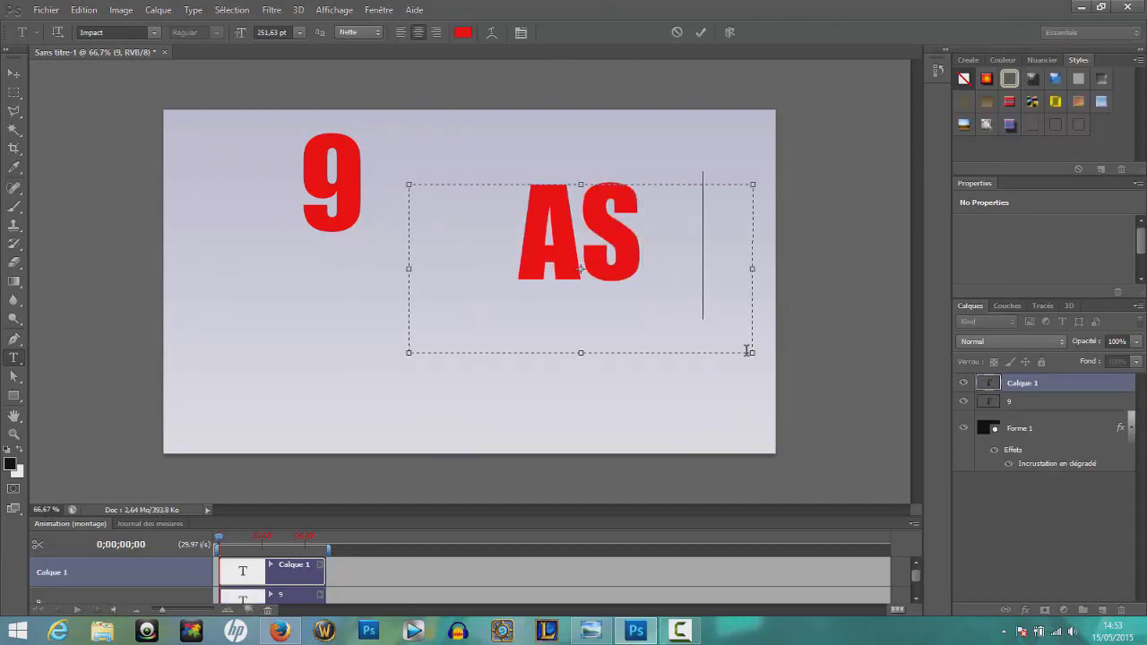
pyautogui.write('TUC')
pyautogui.moveTo(408, 354); pyautogui.dragTo(272, 358)
pyautogui.write('ES')
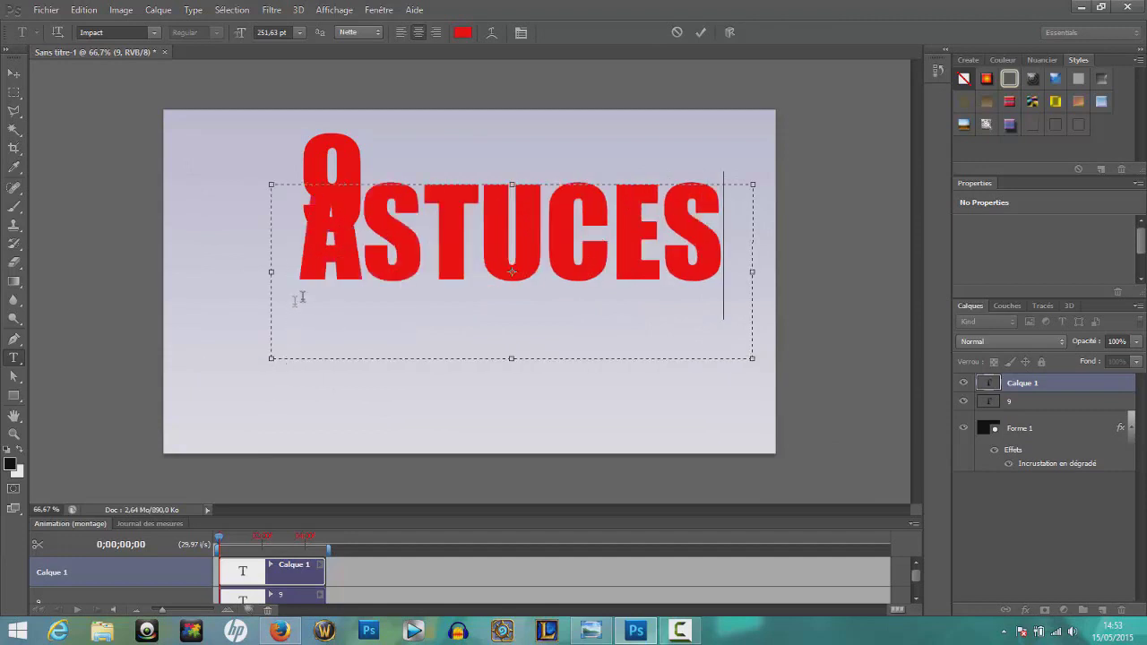
pyautogui.hotkey('ctrl', 'Return')
pyautogui.press('v')
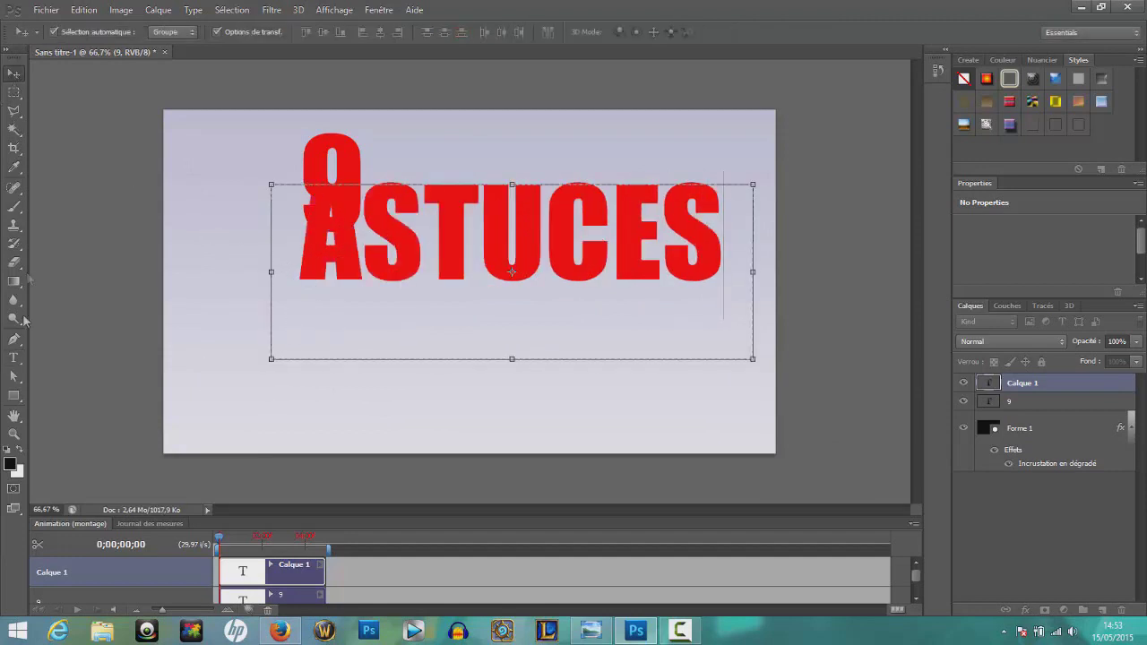
pyautogui.click(14, 358)
# Draw a text box below ASTUCES, type 'Se faire', then clear the lowercase text.
pyautogui.moveTo(188, 302); pyautogui.dragTo(753, 431)
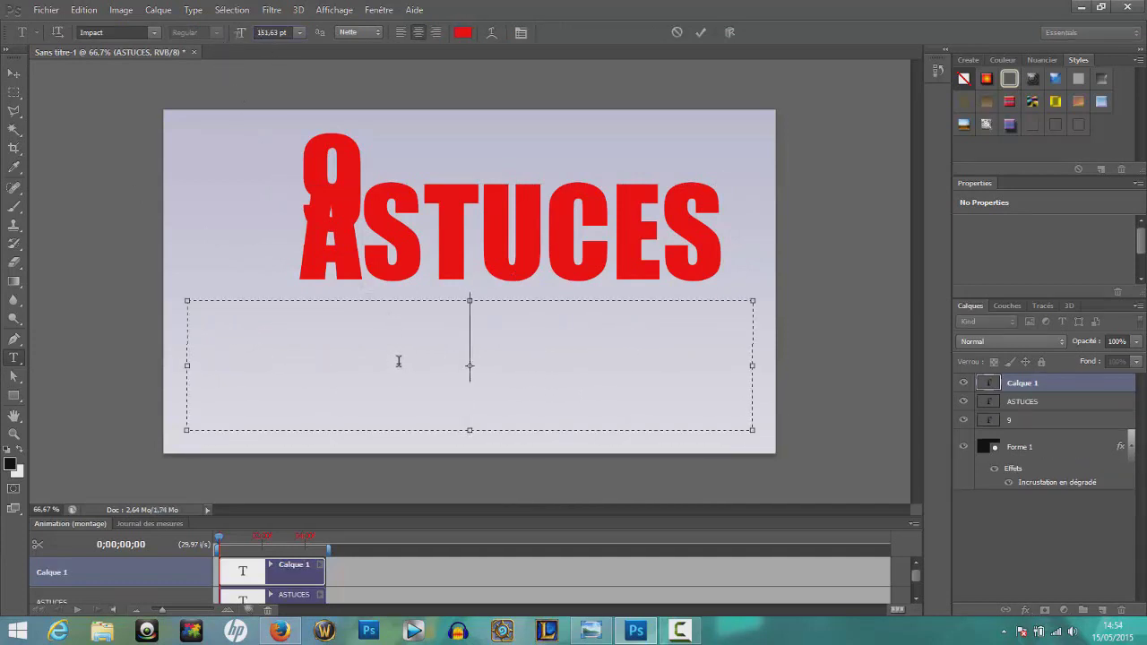
pyautogui.write('Se faire')
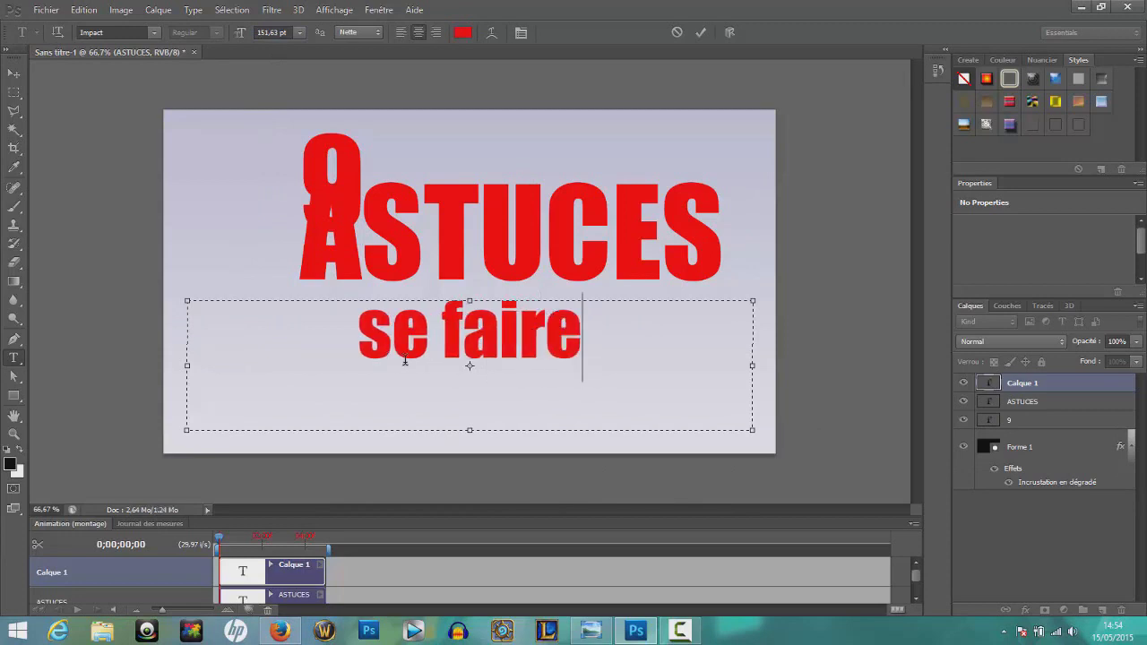
pyautogui.press('Left')
pyautogui.press('Left')
pyautogui.press('Left')
pyautogui.press('Left')
pyautogui.hotkey('ctrl', 'a')
pyautogui.press('BackSpace')
# Type 'SE FAIRE CONNAITRE', fixing the DONNAITRE typo, and commit the text.
pyautogui.write('SE FAIRE ')
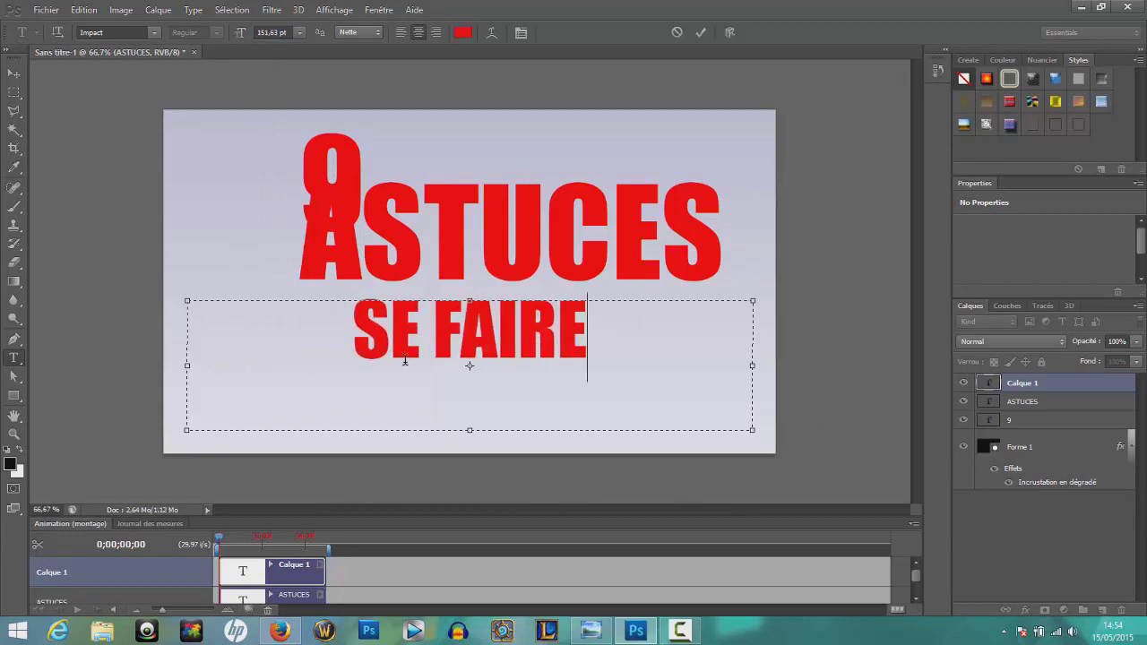
pyautogui.write('DONN')
pyautogui.press('BackSpace')
pyautogui.press('BackSpace')
pyautogui.press('BackSpace')
pyautogui.moveTo(187, 431); pyautogui.dragTo(123, 445)
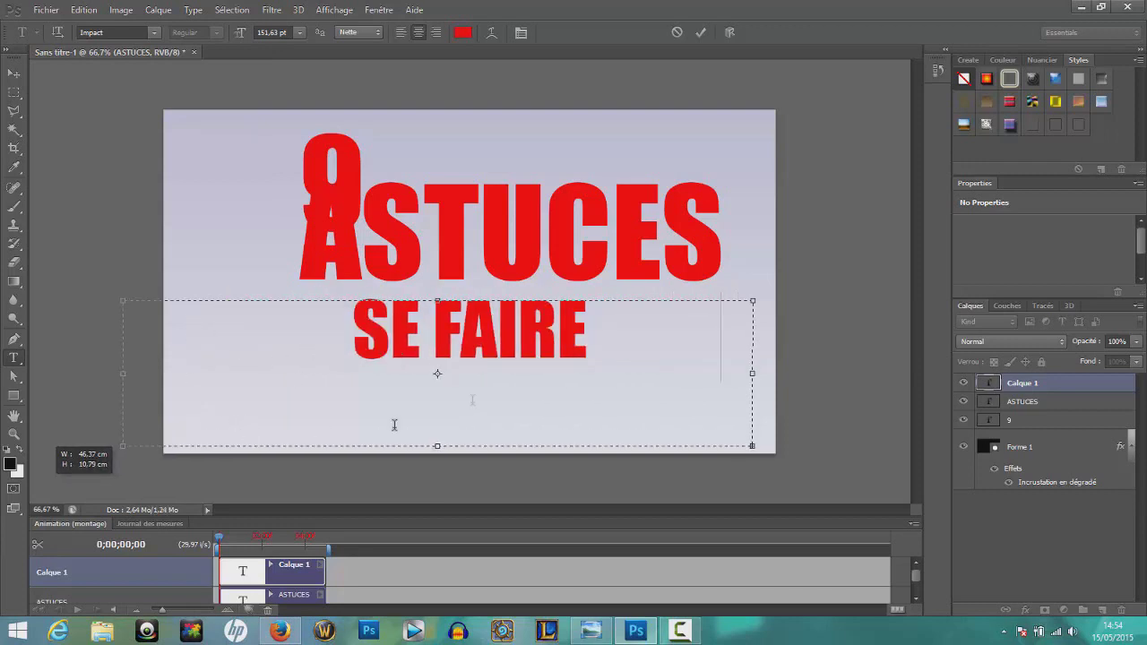
pyautogui.write('DONNAITRE')
pyautogui.click(442, 336)
pyautogui.press('BackSpace')
pyautogui.write('C')
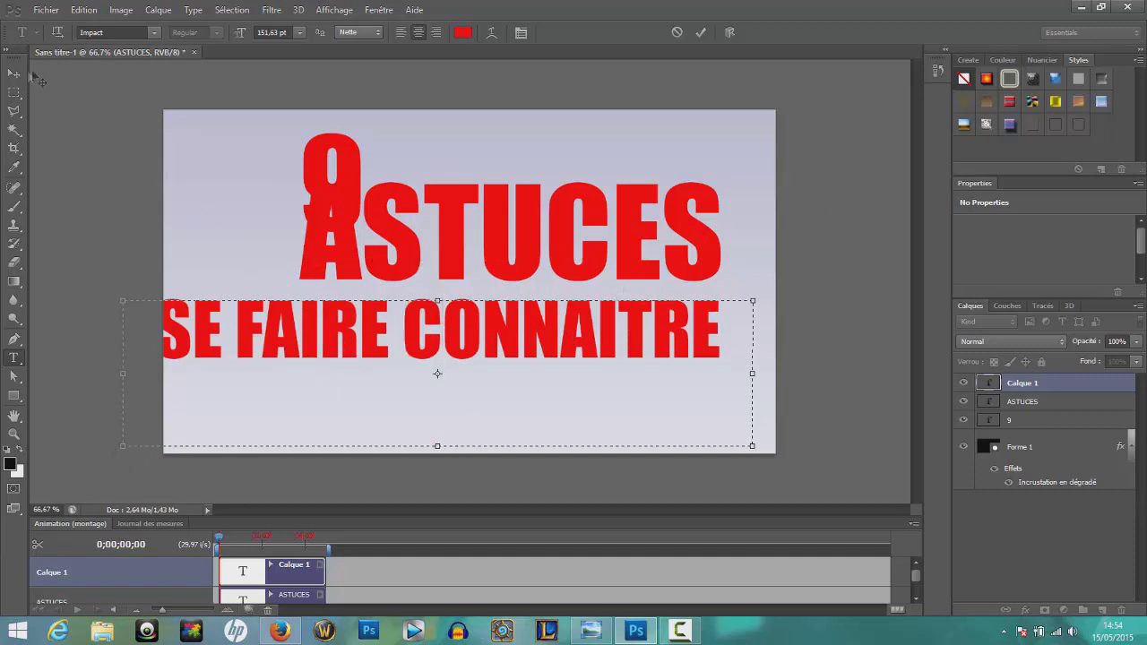
pyautogui.click(13, 72)
# Compare the three title lines with the reference thumbnail.
pyautogui.click(281, 632)
pyautogui.click(281, 632)
pyautogui.click(590, 632)
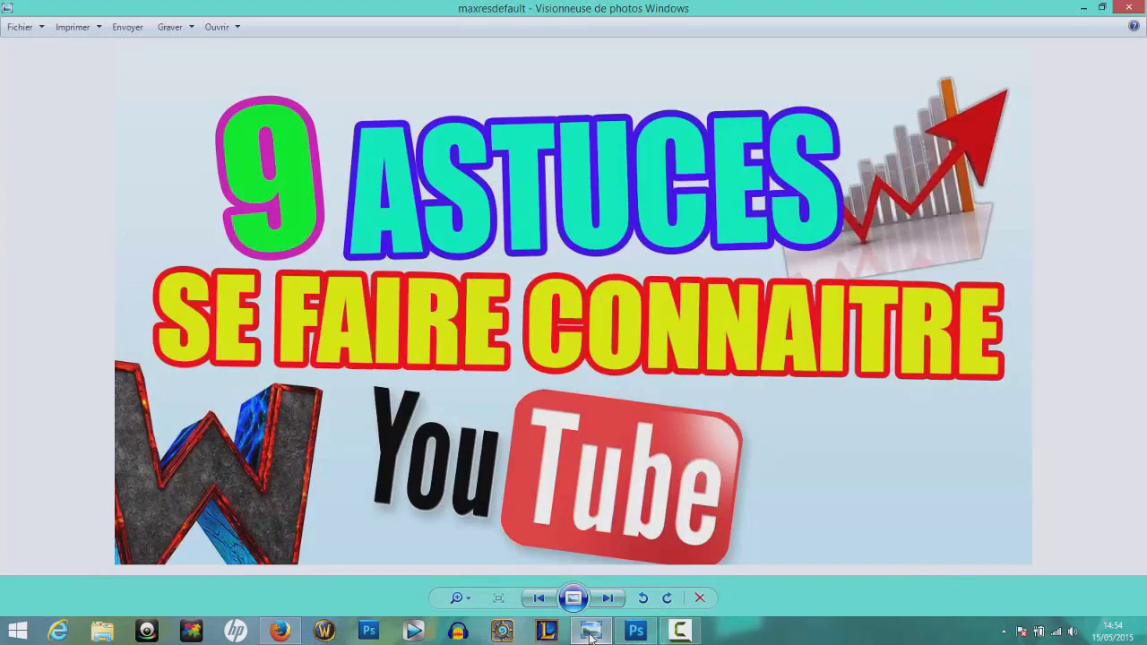
pyautogui.hotkey('alt', 'Tab')
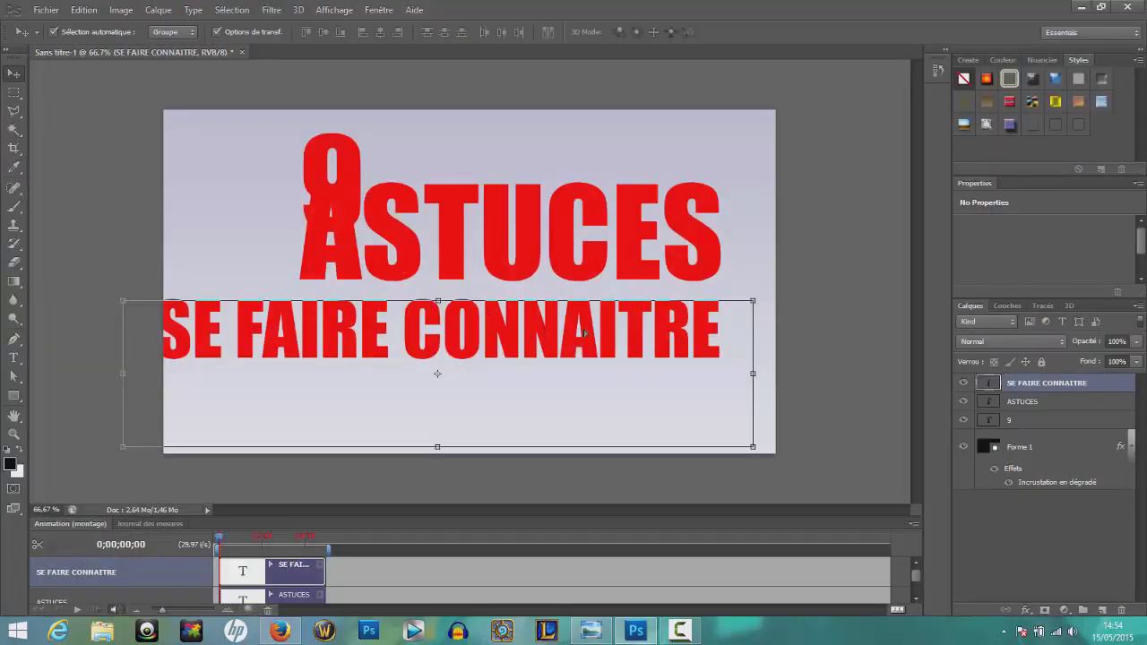
# Nudge SE FAIRE CONNAITRE right and move the 9 left, clear of ASTUCES.
pyautogui.moveTo(585, 333); pyautogui.dragTo(616, 333)
pyautogui.click(330, 164)
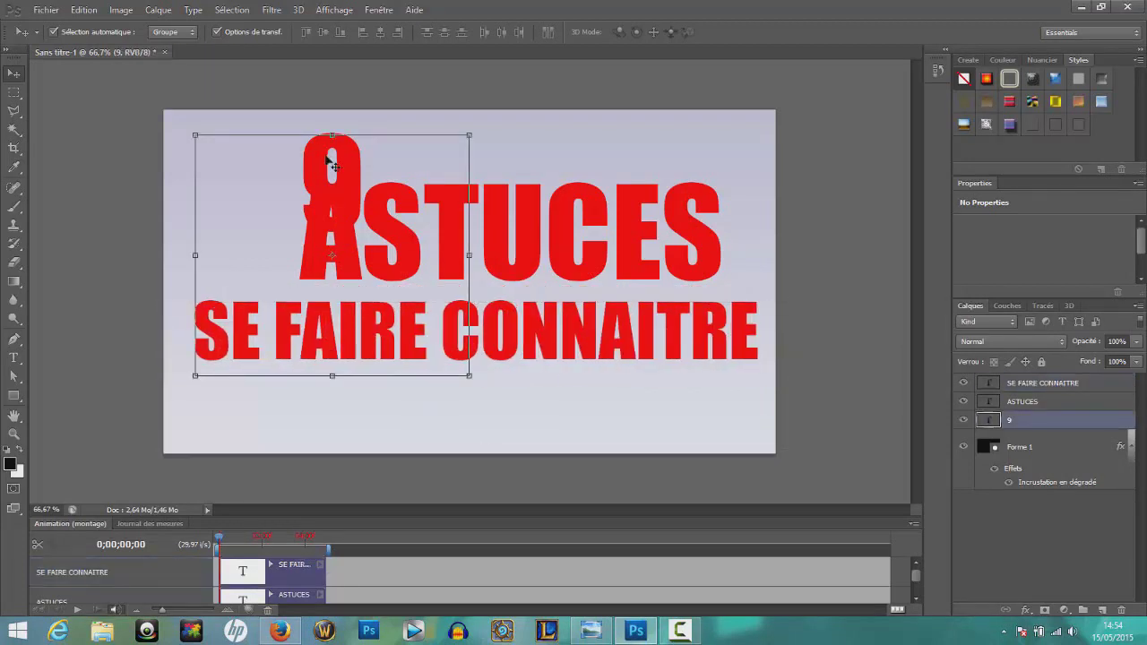
pyautogui.moveTo(316, 162); pyautogui.dragTo(240, 175)
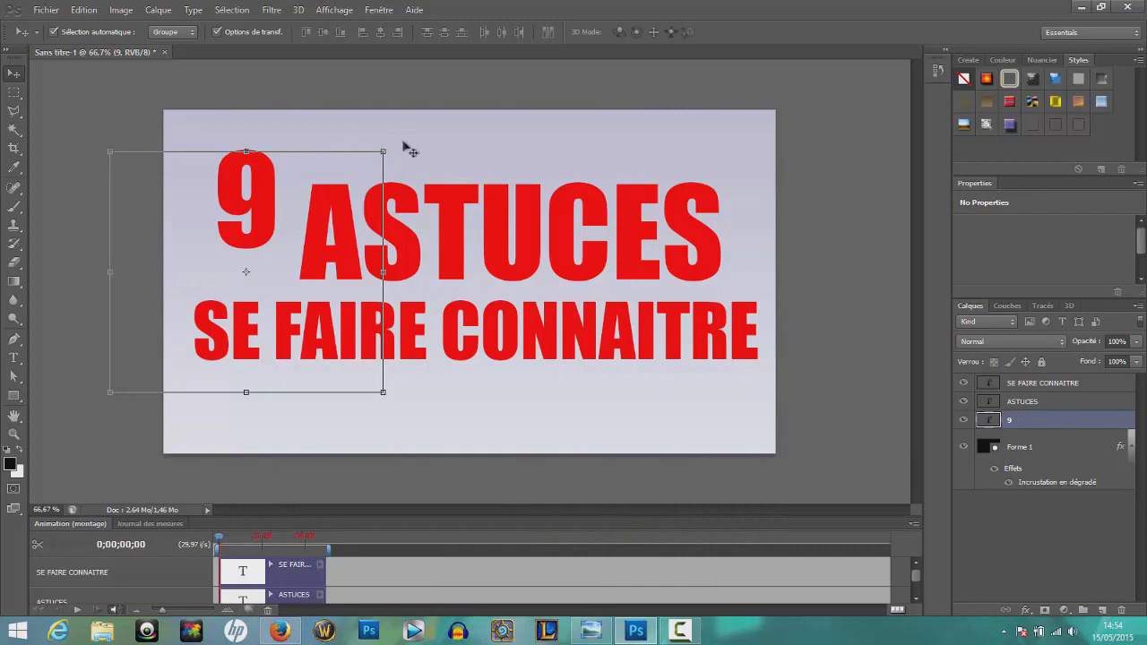
pyautogui.hotkey('ctrl', 't')
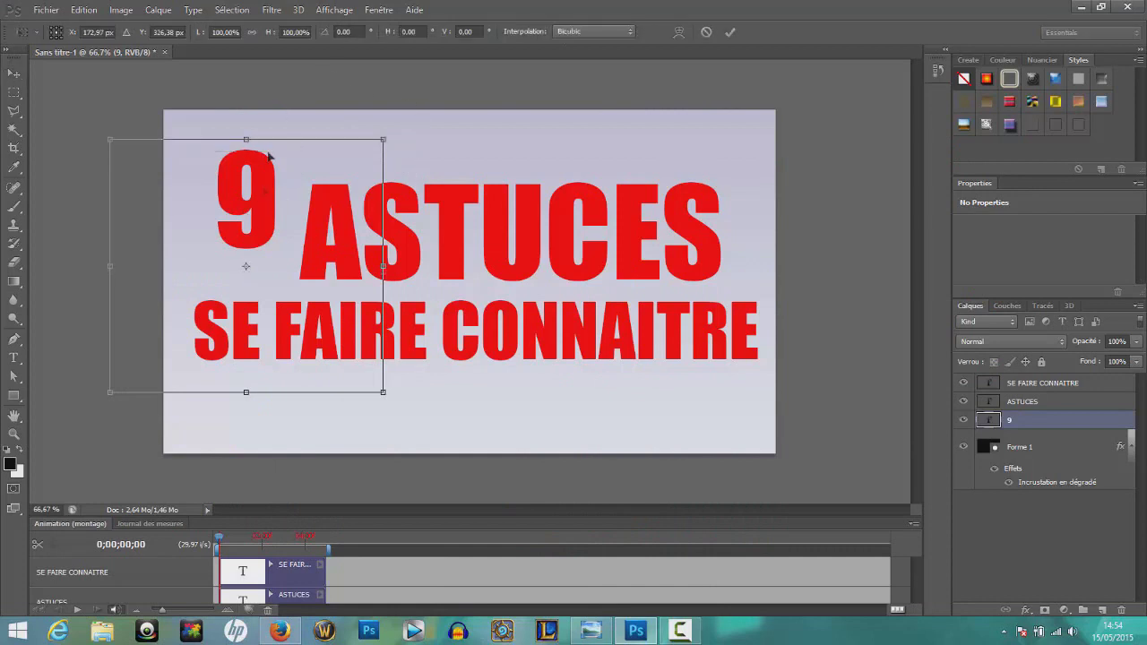
pyautogui.press('Return')
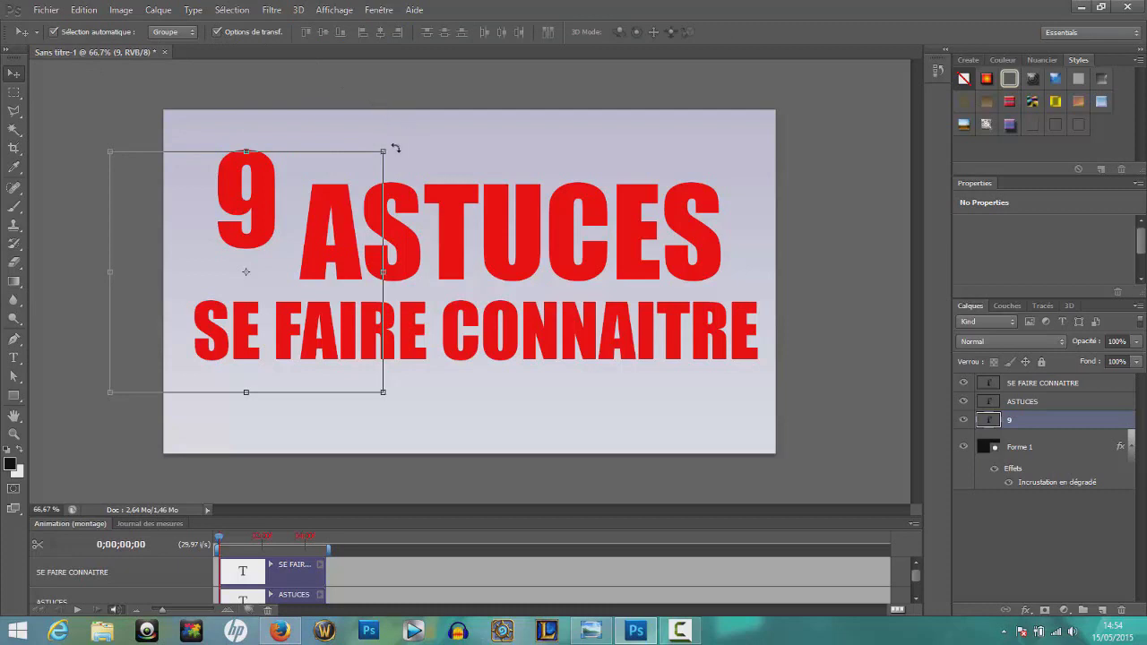
# Rotate the 9 about 8° counter-clockwise and nudge it slightly right.
pyautogui.hotkey('ctrl', 't')
pyautogui.moveTo(411, 122); pyautogui.dragTo(394, 94)
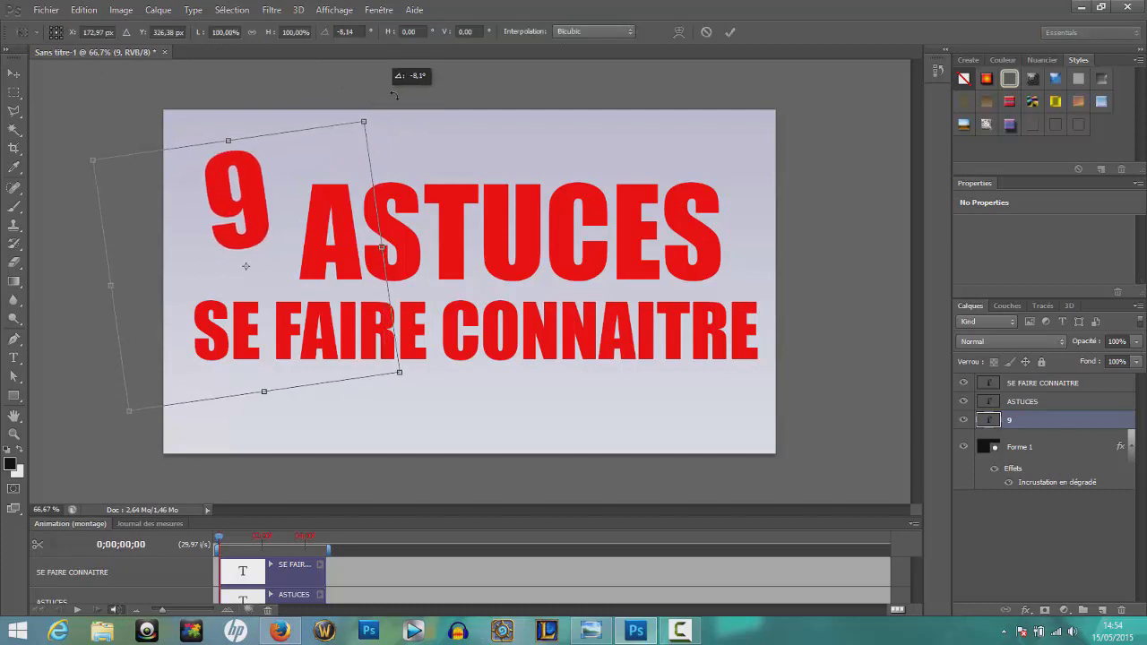
pyautogui.click(730, 34)
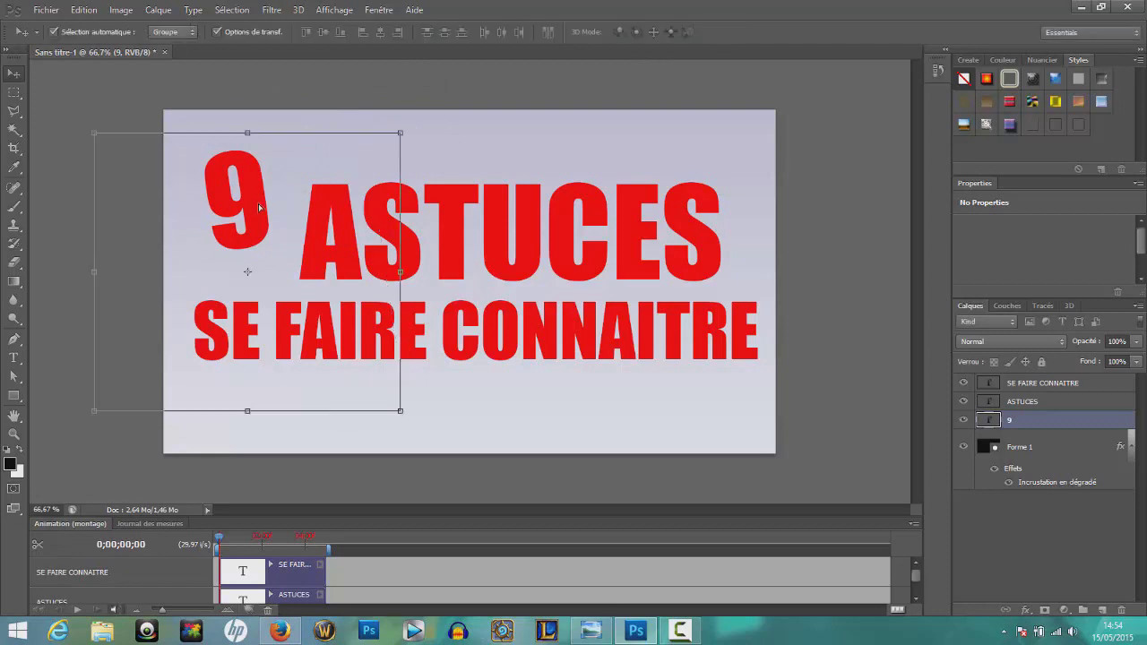
pyautogui.moveTo(253, 202); pyautogui.dragTo(265, 212)
pyautogui.click(359, 224)
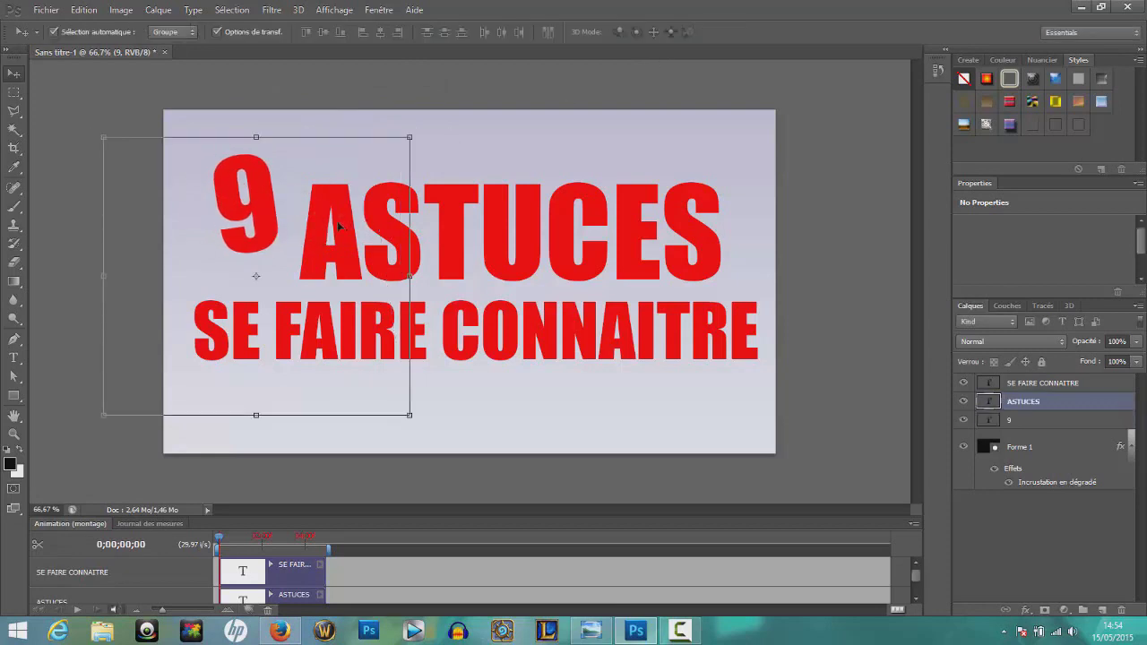
pyautogui.click(271, 186)
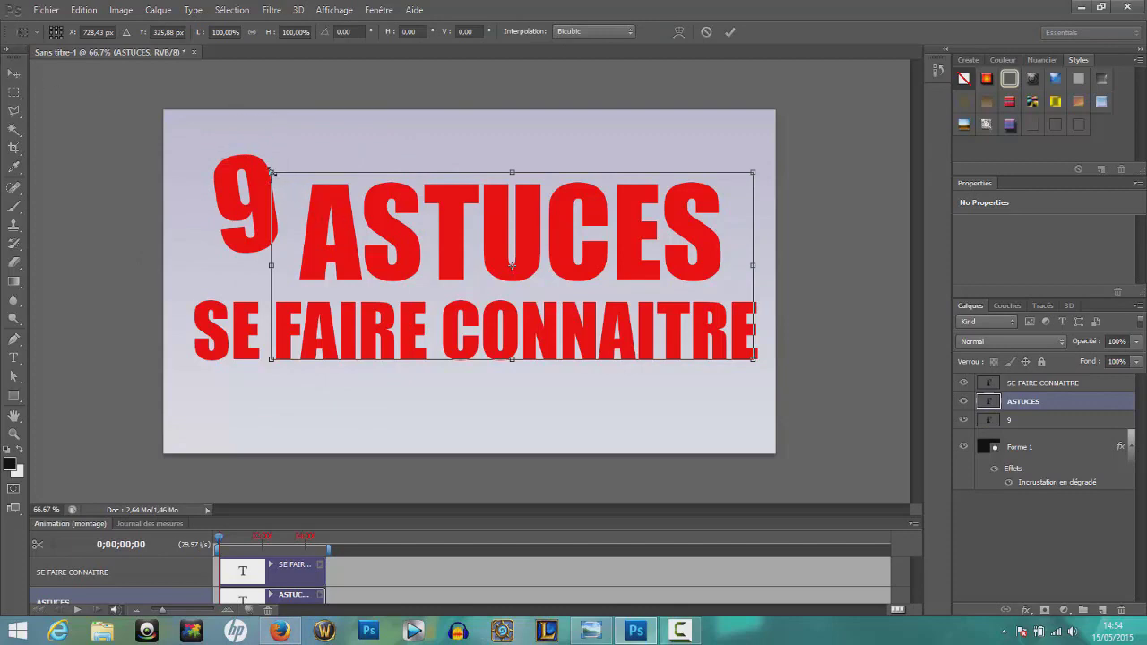
# Narrow ASTUCES, raise it beside the 9 and give it a slight tilt.
pyautogui.moveTo(273, 171); pyautogui.dragTo(315, 168)
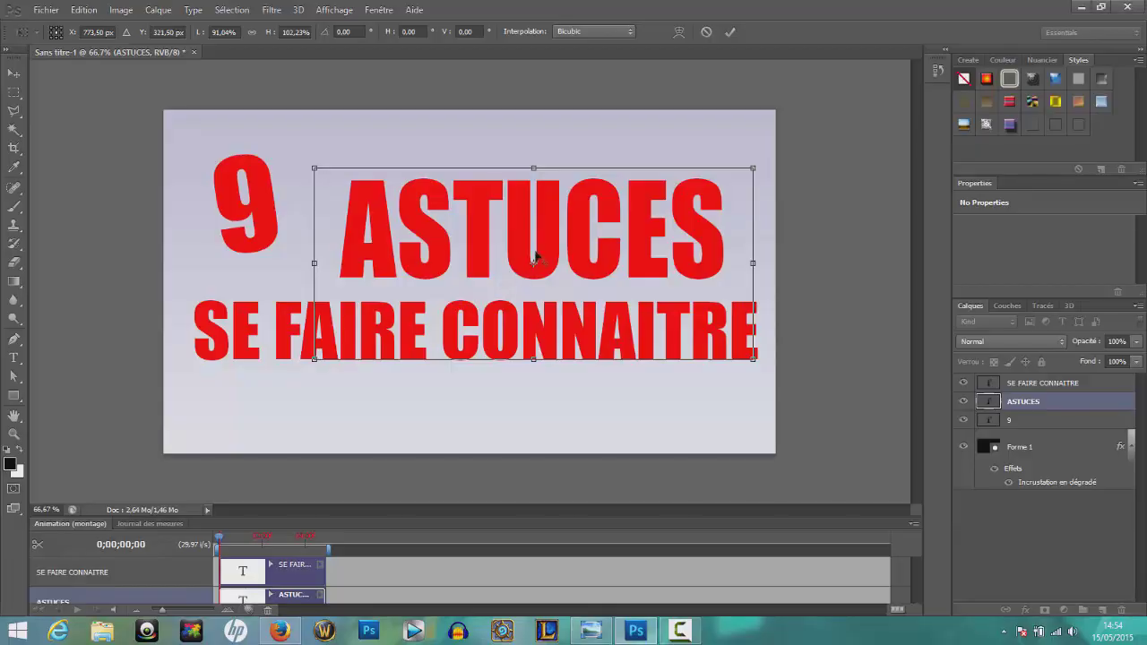
pyautogui.moveTo(550, 242); pyautogui.dragTo(498, 232)
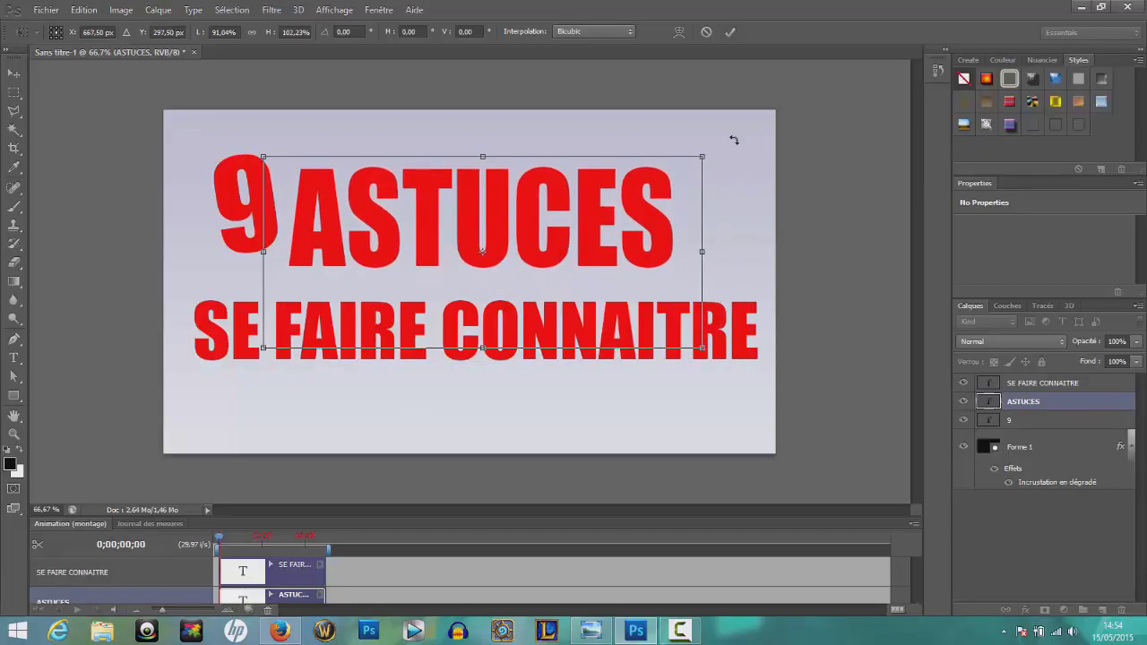
pyautogui.moveTo(731, 140); pyautogui.dragTo(725, 127)
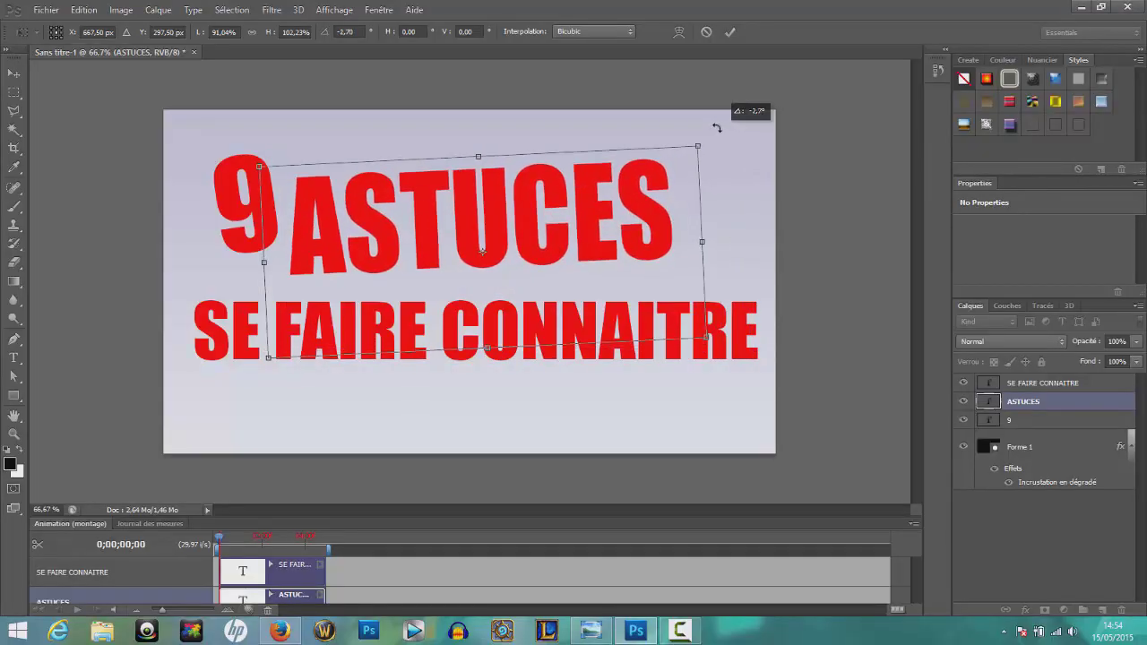
pyautogui.moveTo(647, 215); pyautogui.dragTo(642, 186)
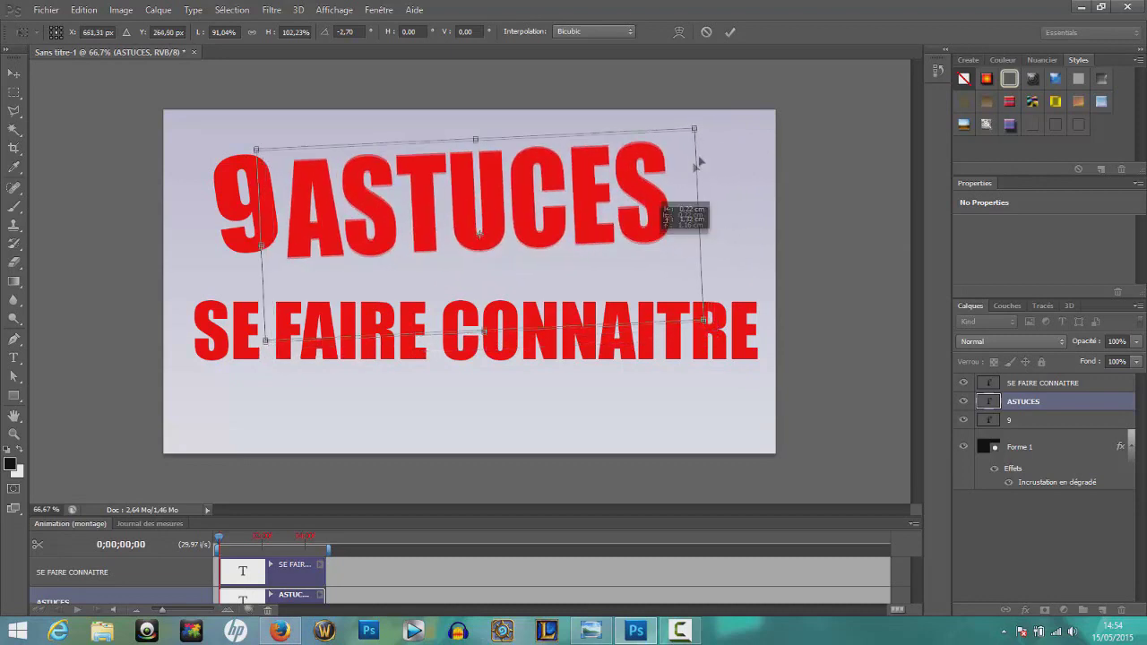
pyautogui.moveTo(721, 98); pyautogui.dragTo(735, 92)
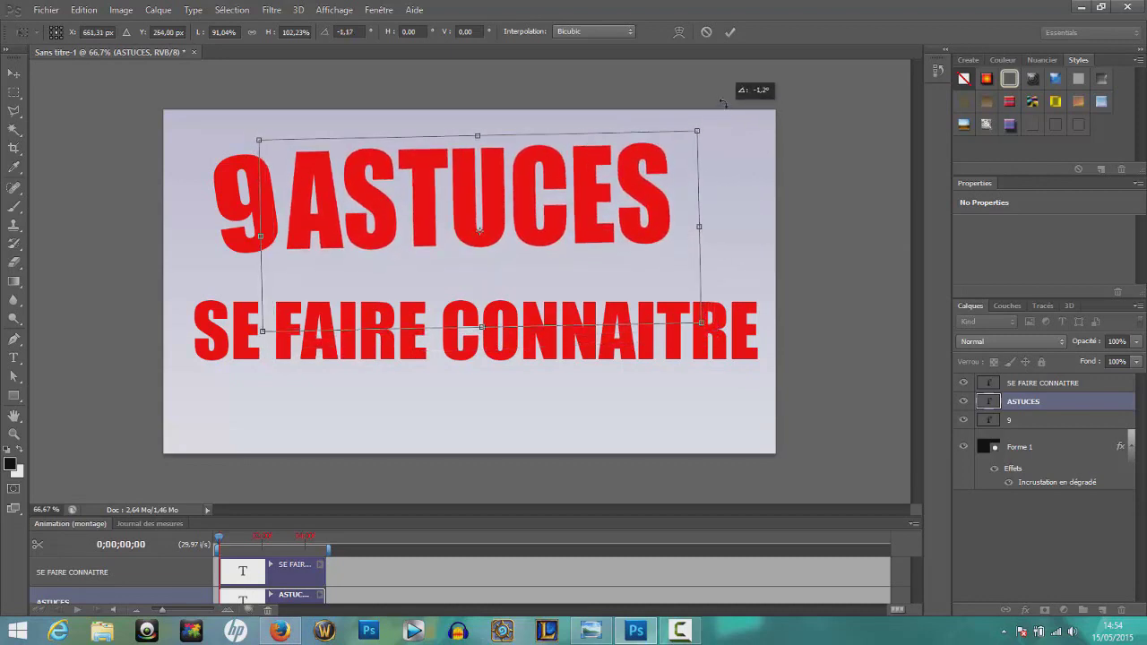
pyautogui.moveTo(654, 214); pyautogui.dragTo(661, 224)
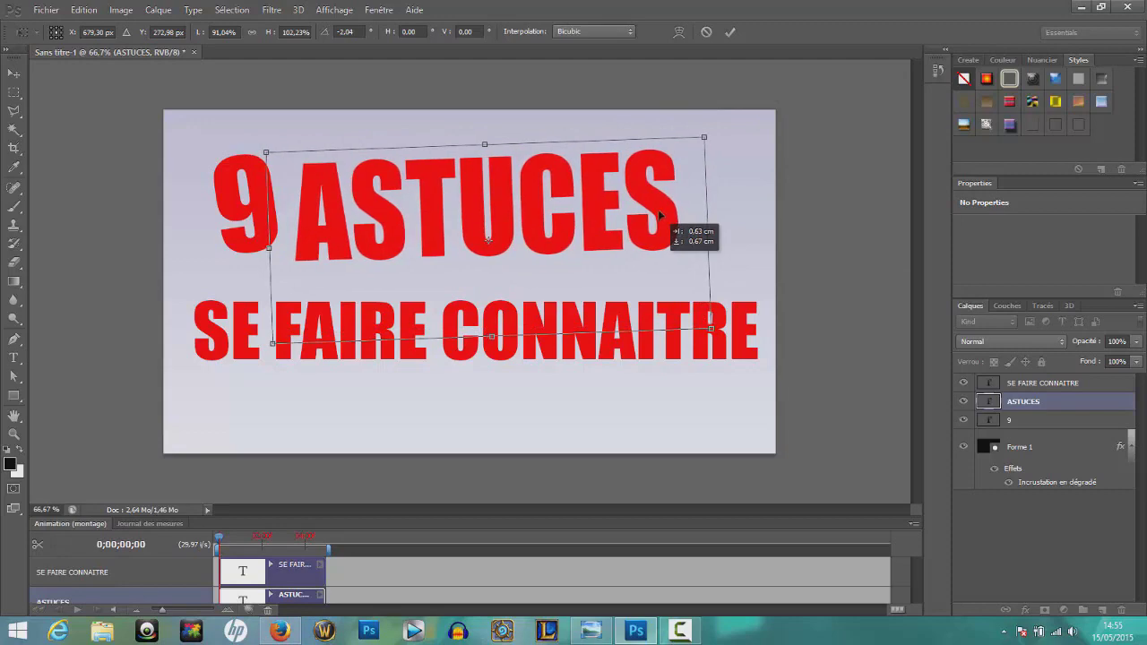
pyautogui.click(731, 32)
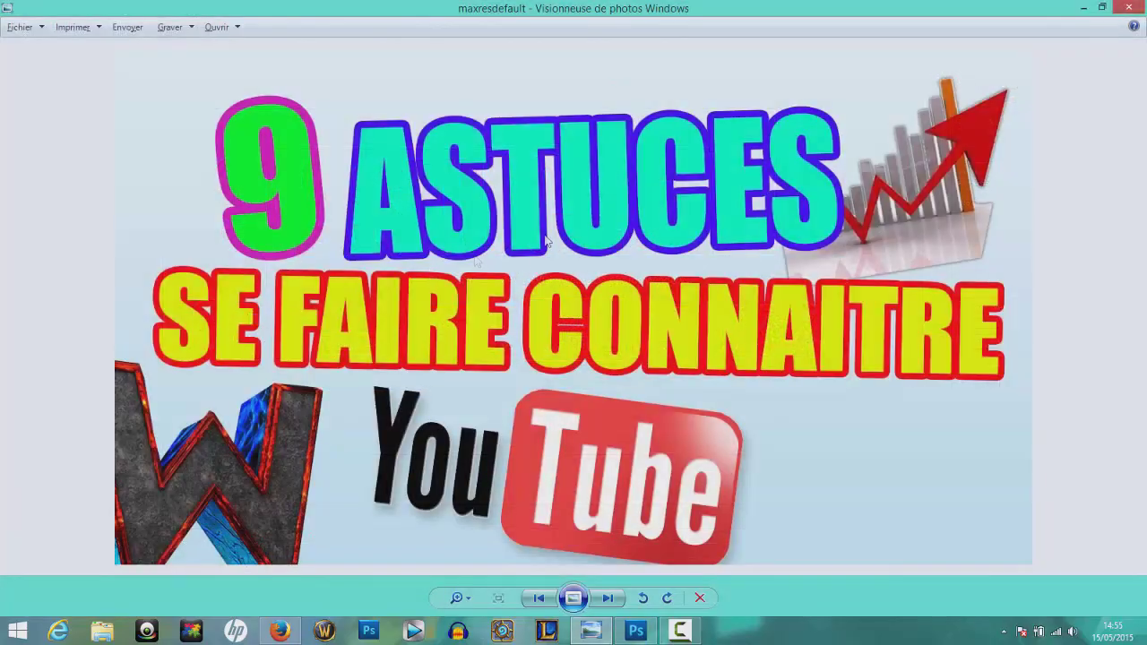
# Raise SE FAIRE CONNAITRE slightly and keep it almost level, checking against the reference.
pyautogui.hotkey('alt', 'Tab')
pyautogui.moveTo(247, 345); pyautogui.dragTo(242, 329)
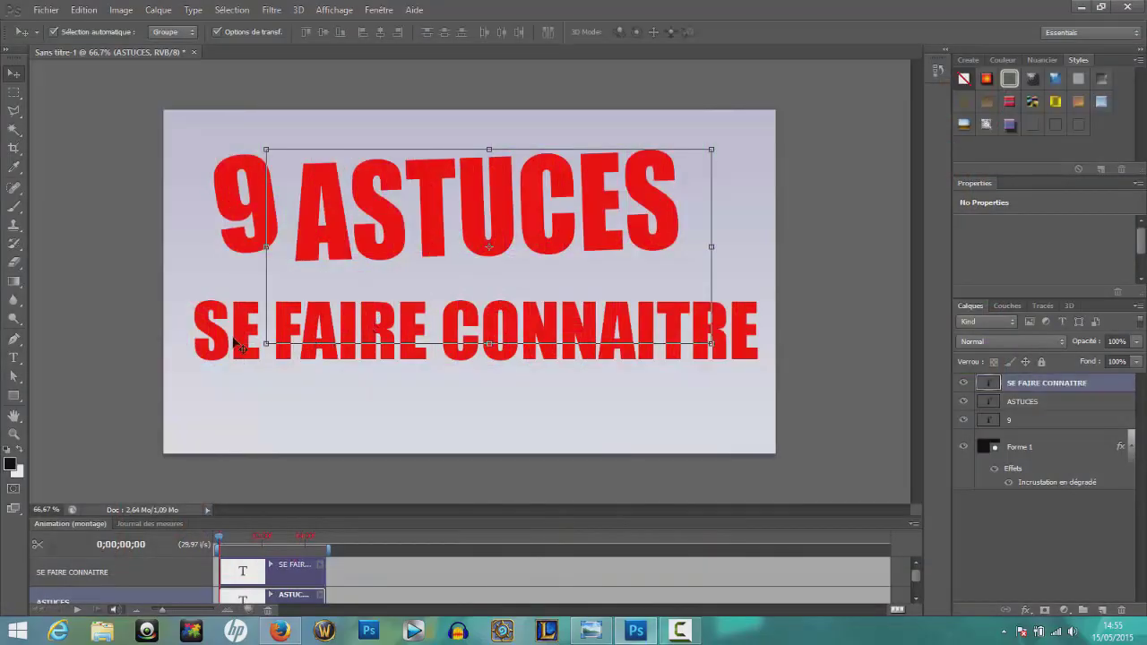
pyautogui.hotkey('alt', 'Tab')
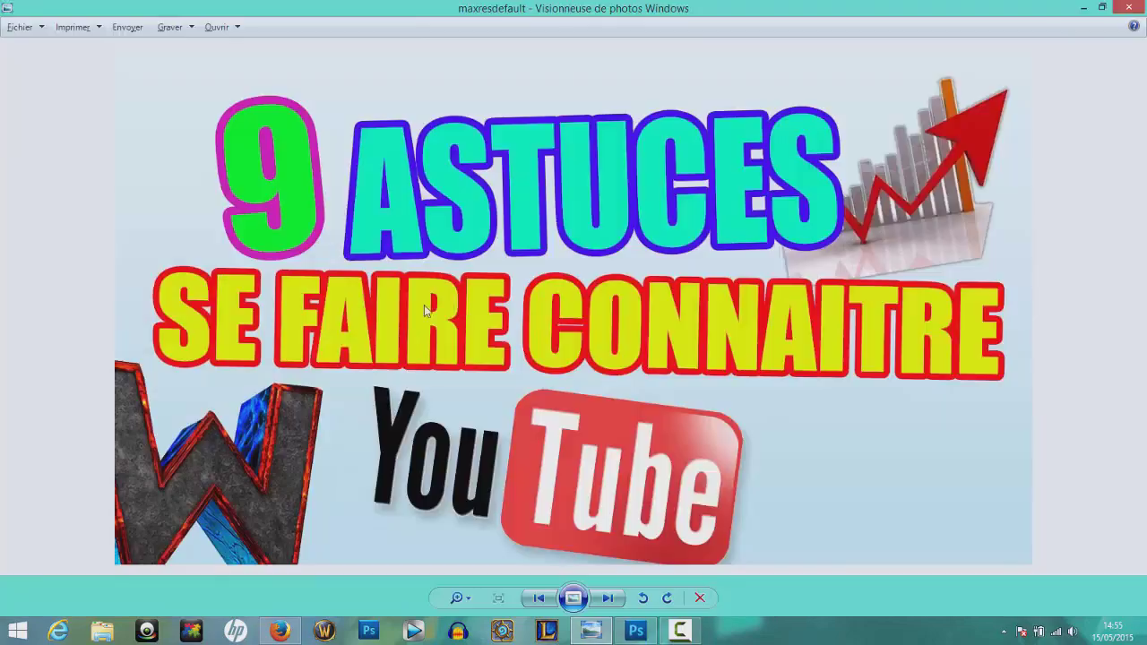
pyautogui.hotkey('alt', 'Tab')
pyautogui.click(739, 300)
pyautogui.moveTo(793, 269)
pyautogui.mouseDown()
pyautogui.moveTo(809, 264)
pyautogui.moveTo(768, 237)
pyautogui.mouseUp()
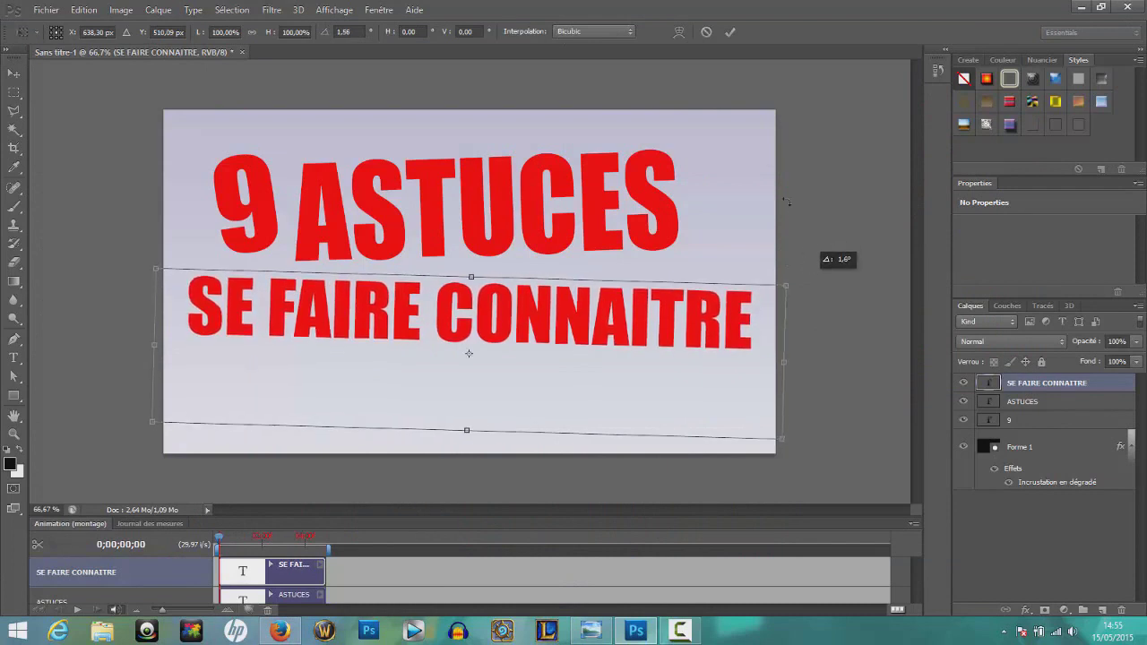
pyautogui.moveTo(806, 273); pyautogui.dragTo(818, 260)
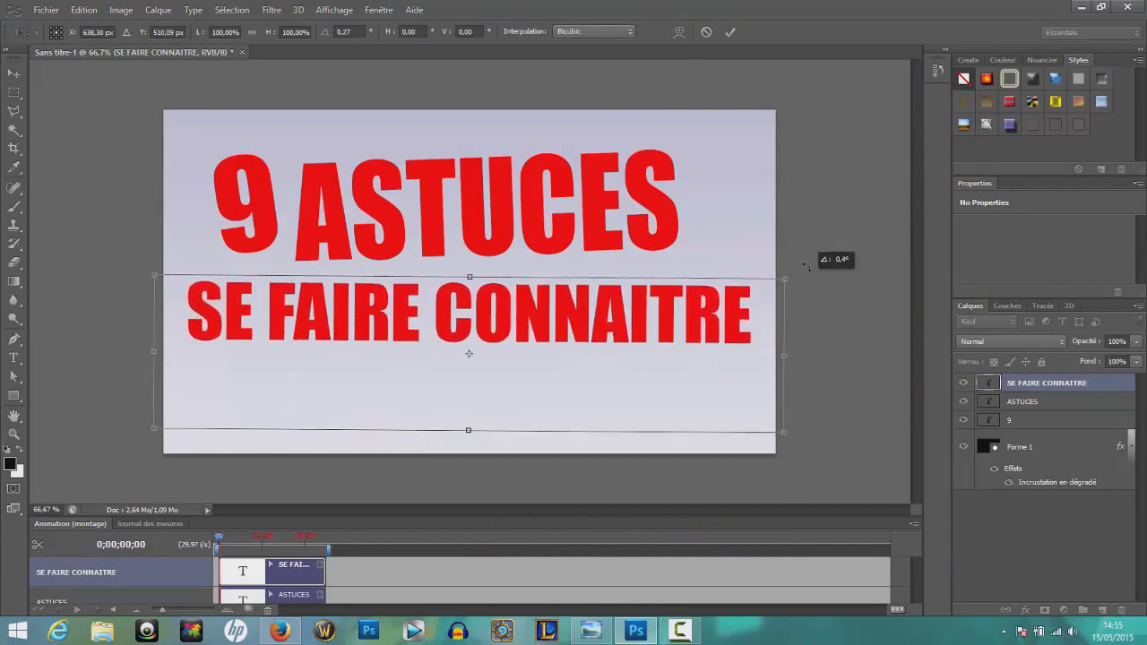
pyautogui.click(732, 33)
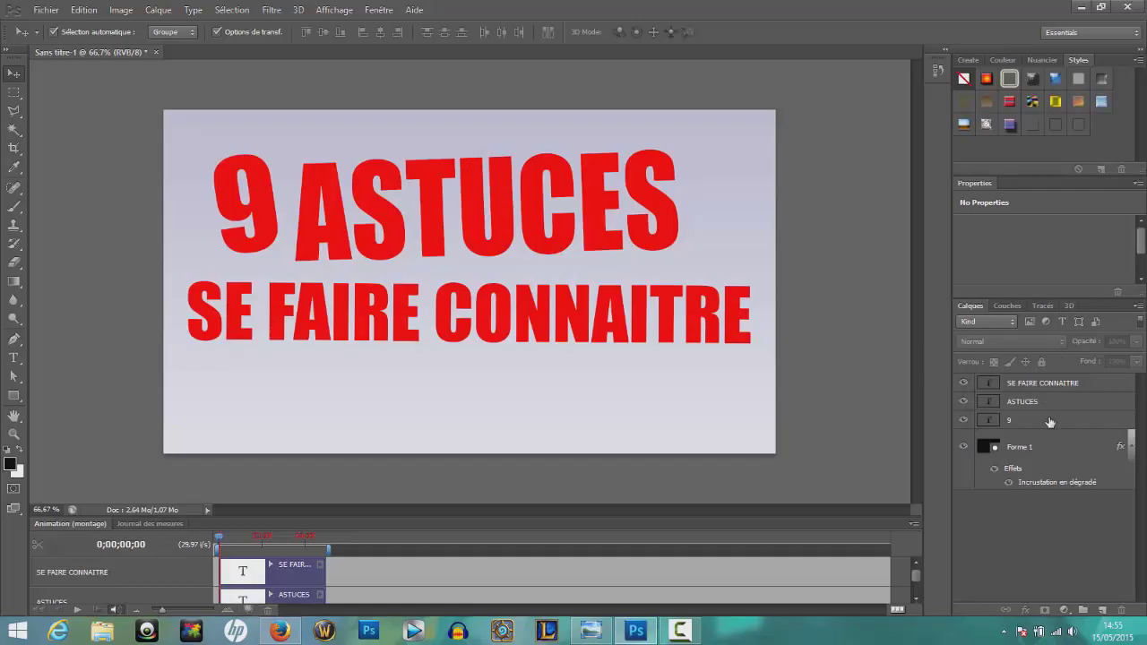
pyautogui.rightClick(1051, 422)
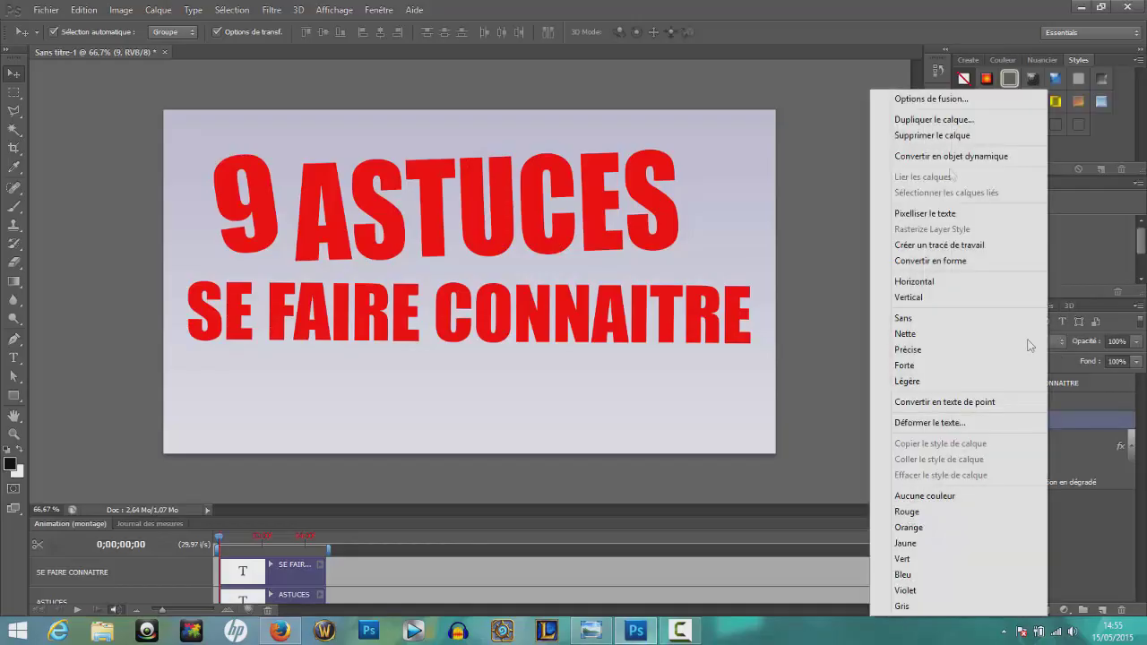
# Give the 9 a bright green colour overlay.
pyautogui.click(913, 46)
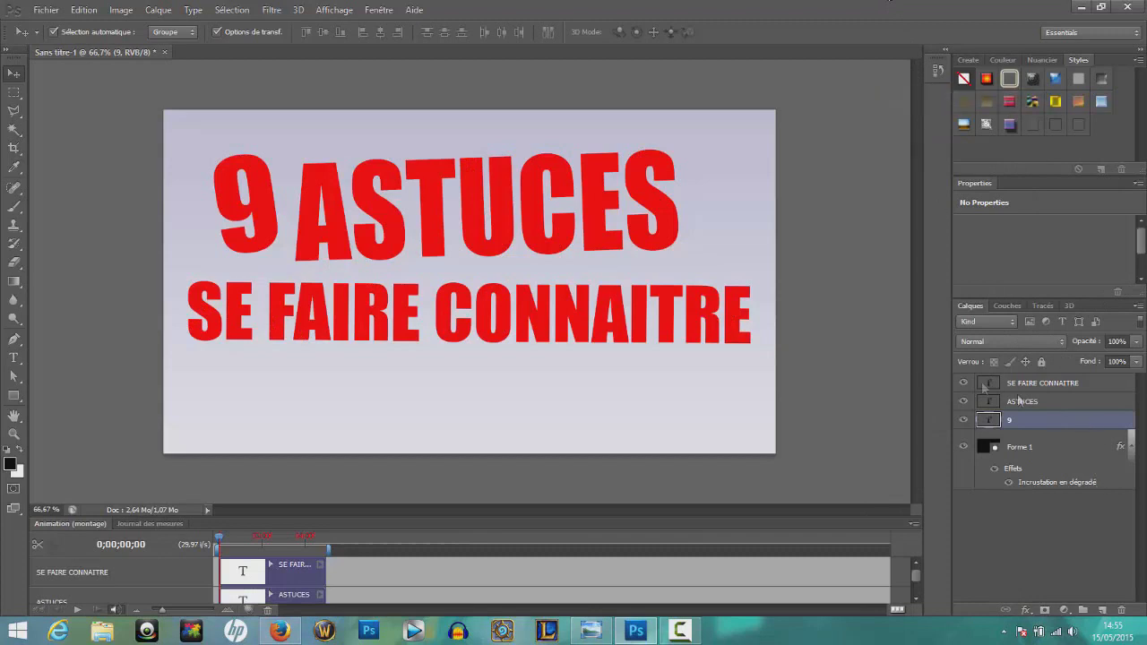
pyautogui.press('h')
pyautogui.click(672, 434)
pyautogui.click(959, 297)
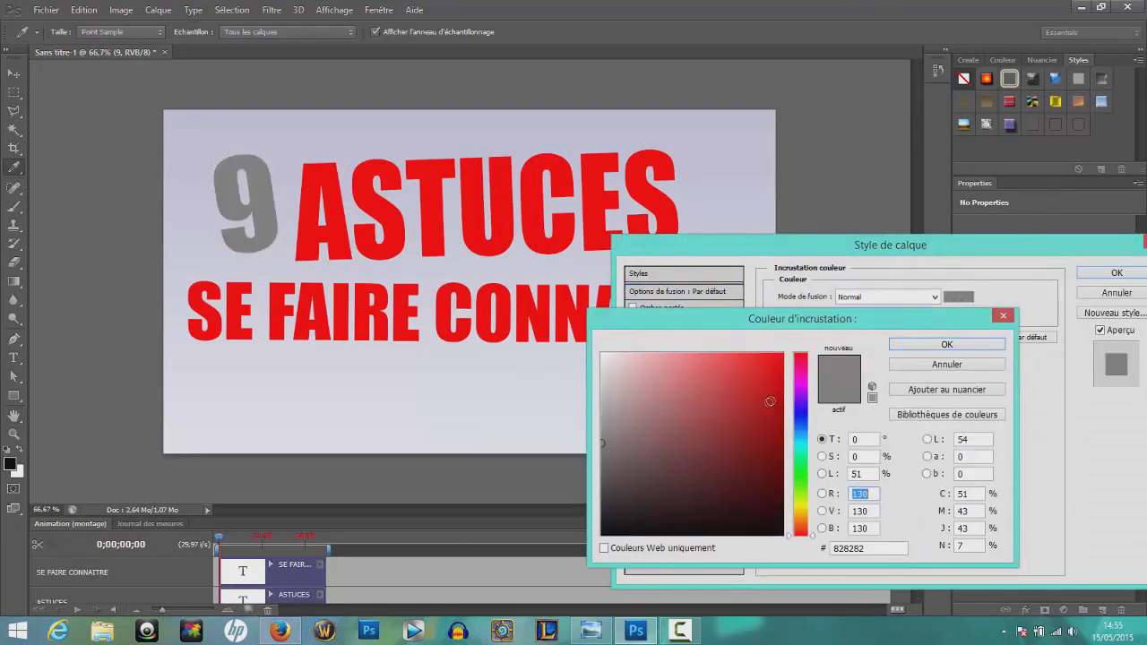
pyautogui.click(801, 472)
pyautogui.click(782, 357)
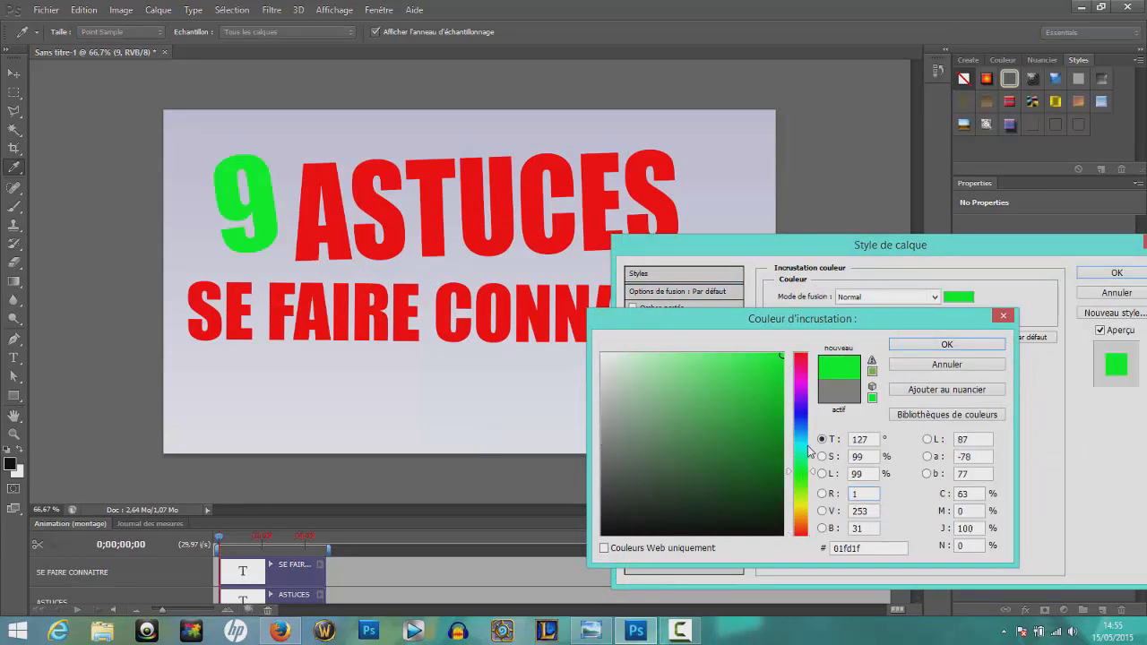
pyautogui.click(906, 345)
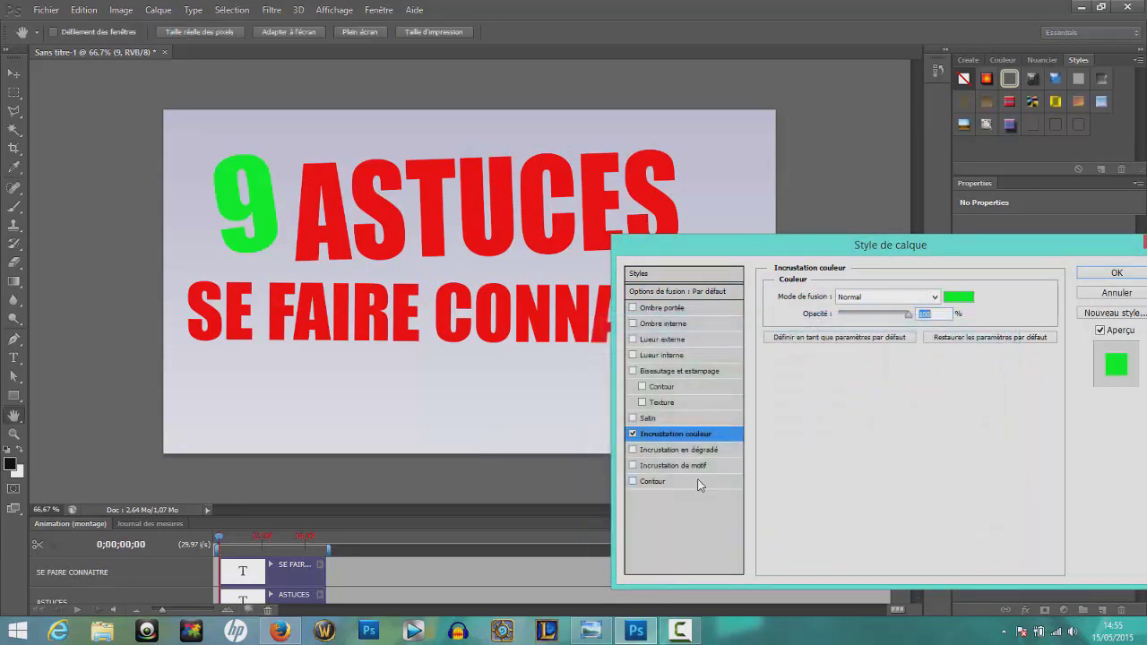
# Add an 11 px bright purple stroke to the 9 and apply the layer style.
pyautogui.click(654, 481)
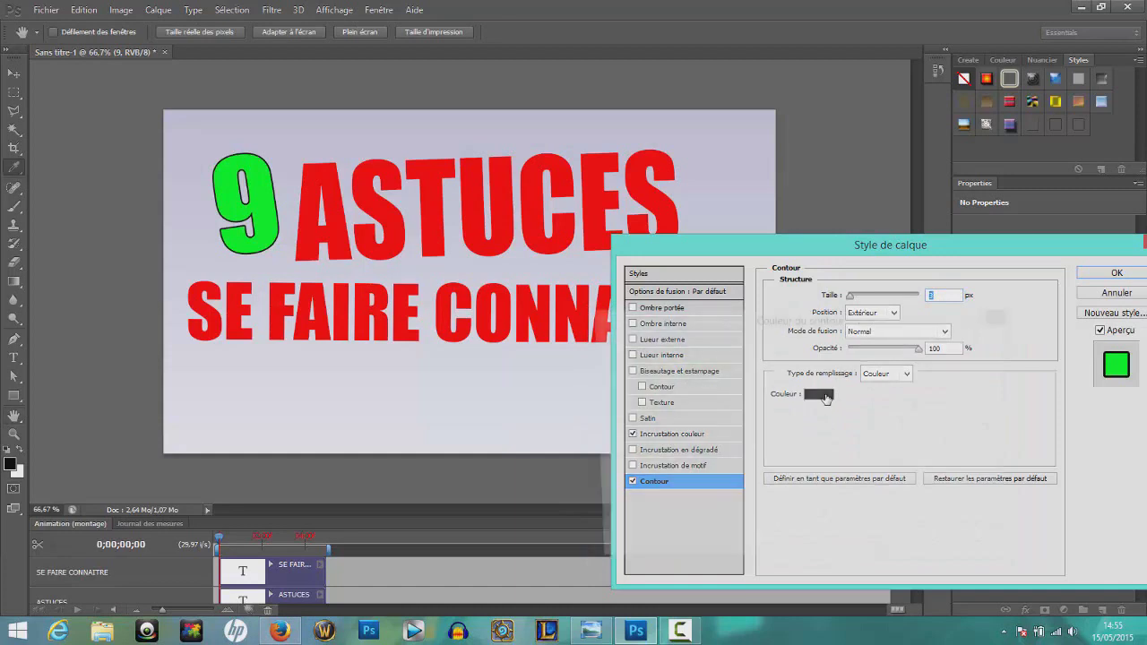
pyautogui.click(819, 394)
pyautogui.click(806, 387)
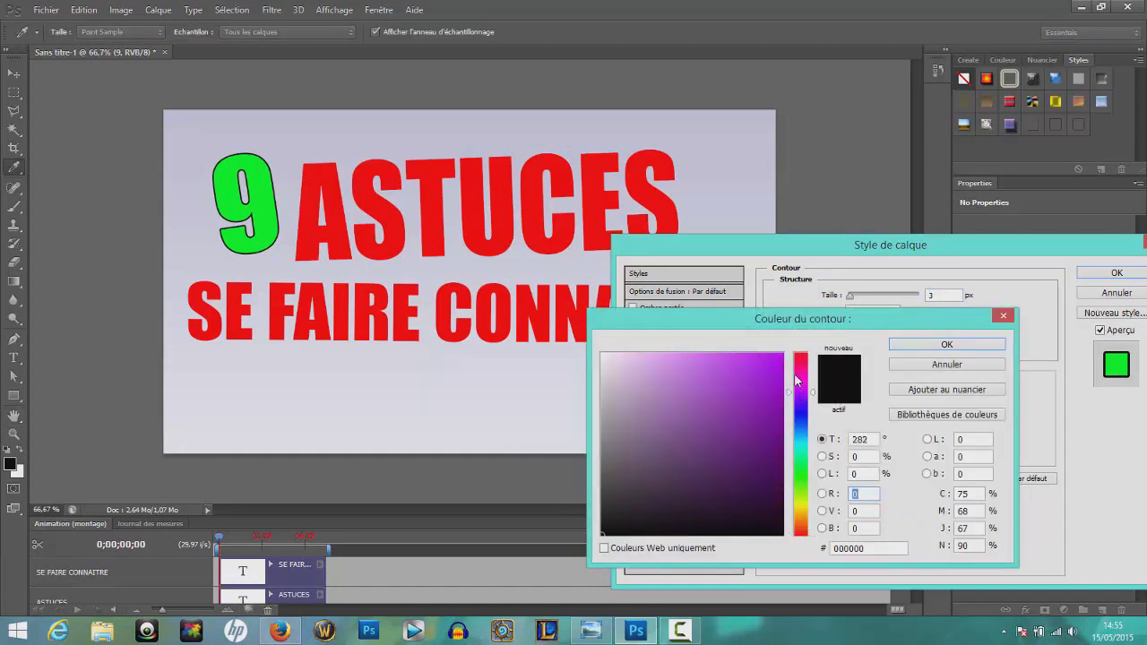
pyautogui.click(780, 355)
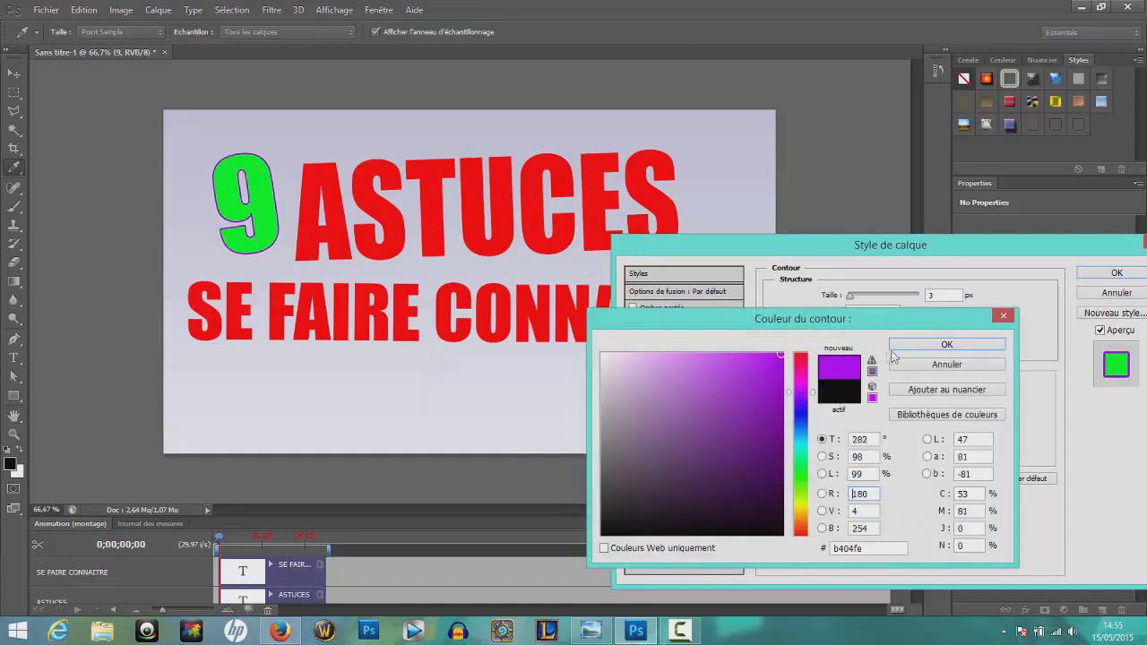
pyautogui.moveTo(804, 393); pyautogui.dragTo(806, 397)
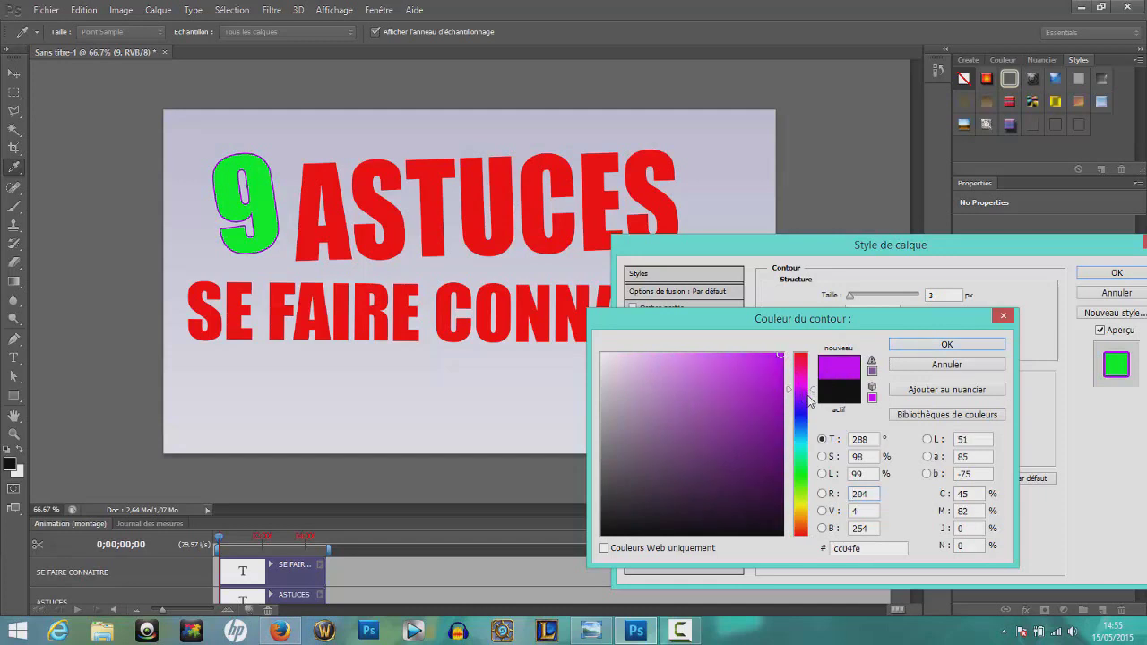
pyautogui.click(943, 347)
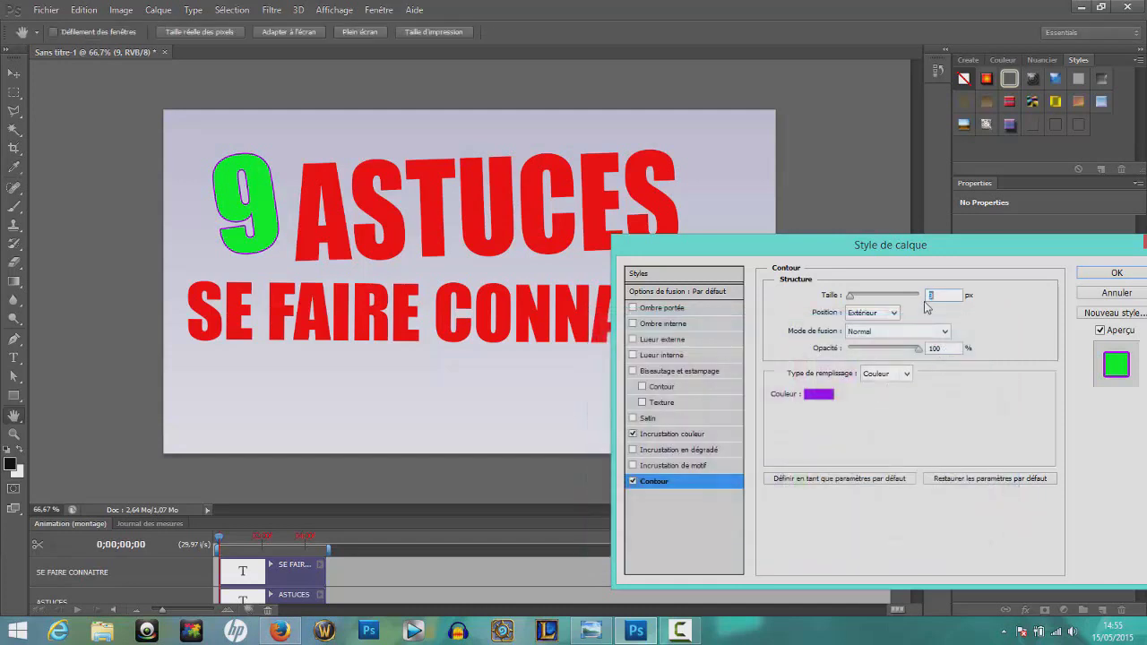
pyautogui.click(944, 295)
pyautogui.write('10')
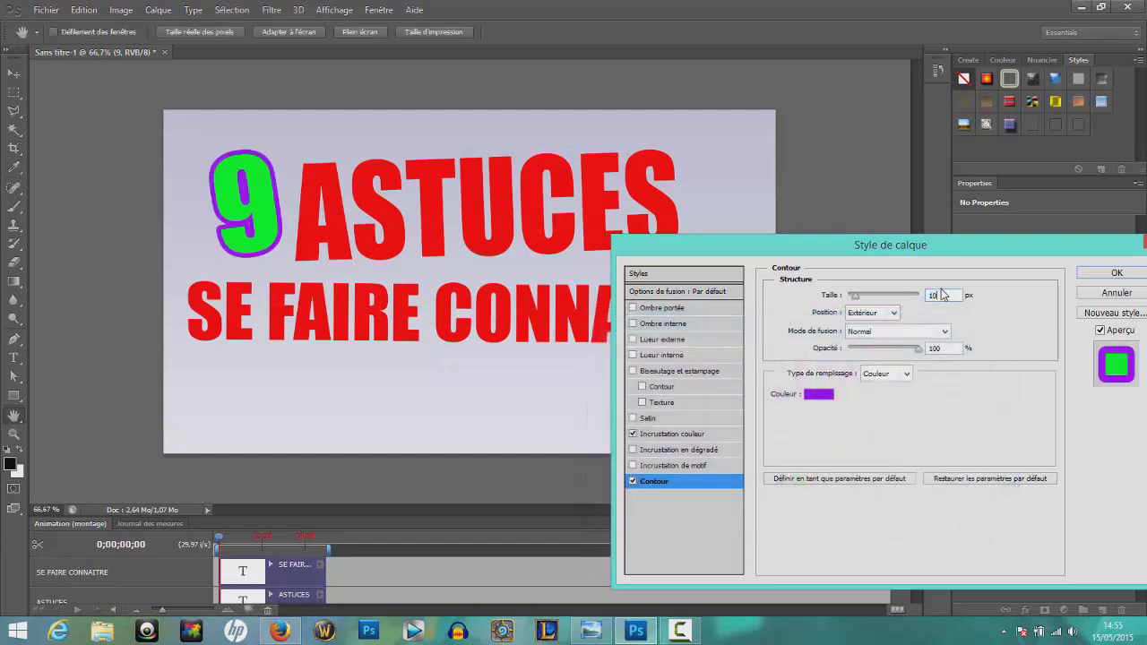
pyautogui.press('BackSpace')
pyautogui.write('1')
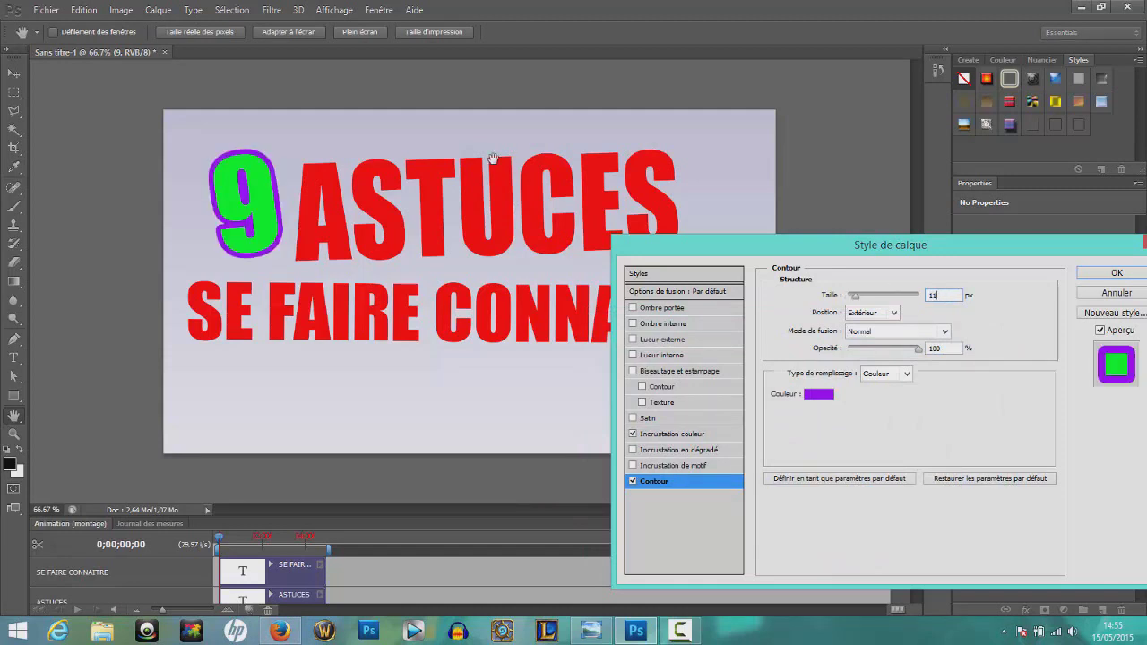
pyautogui.click(1116, 274)
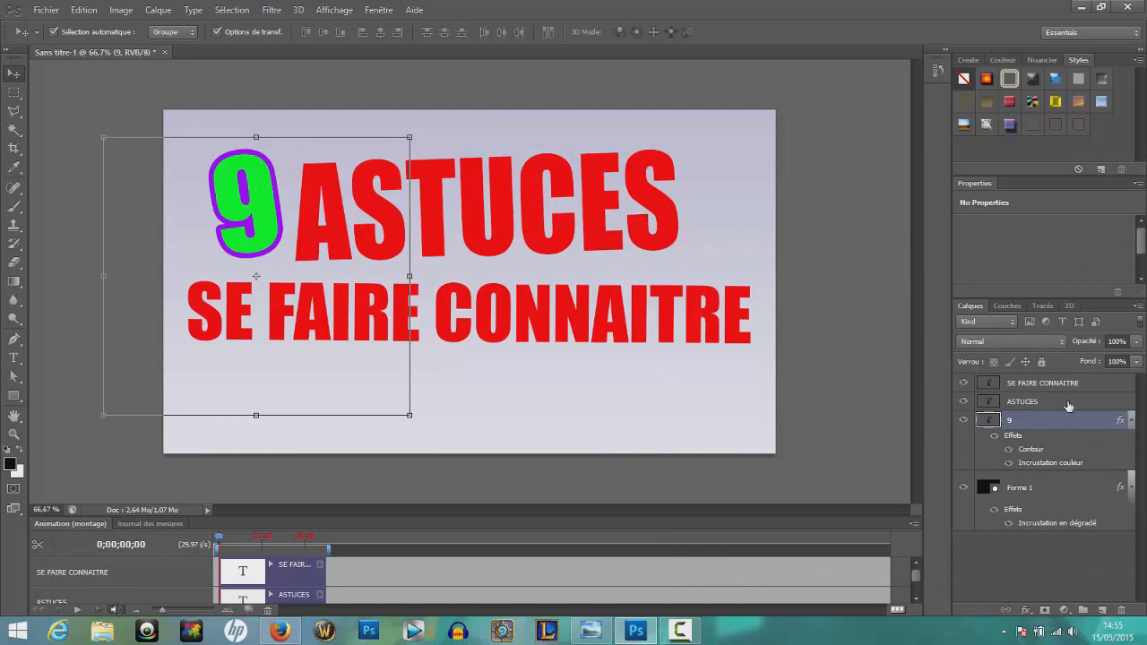
# Give ASTUCES a bright cyan colour overlay, after trying darker teal shades.
pyautogui.rightClick(1068, 407)
pyautogui.press('Escape')
pyautogui.press('h')
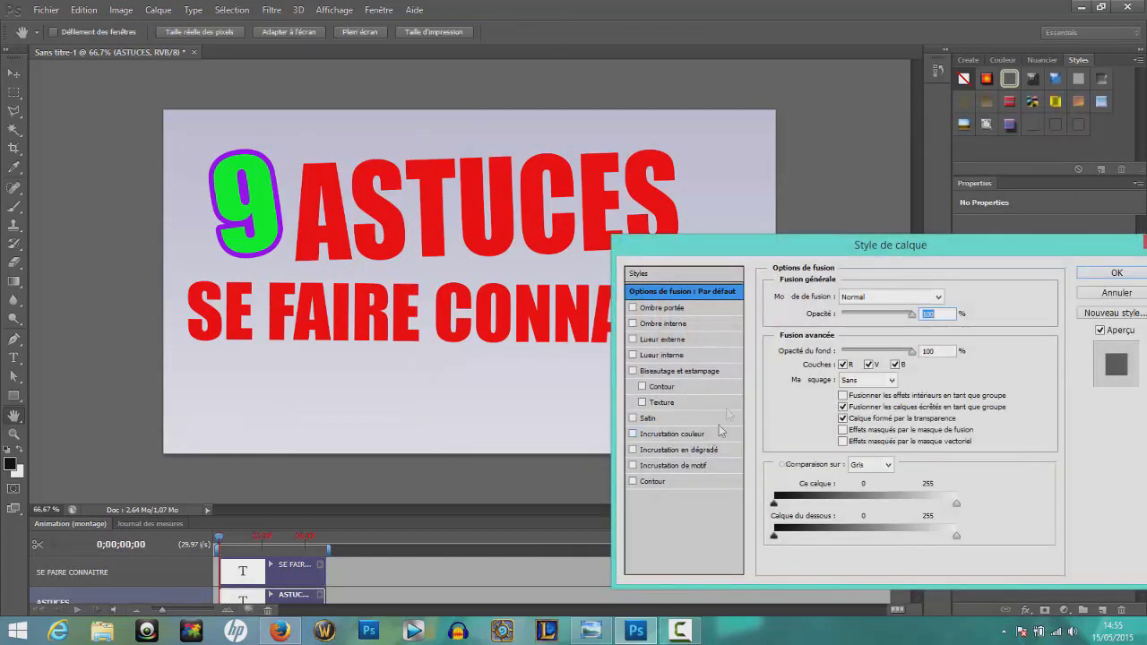
pyautogui.click(717, 435)
pyautogui.click(958, 296)
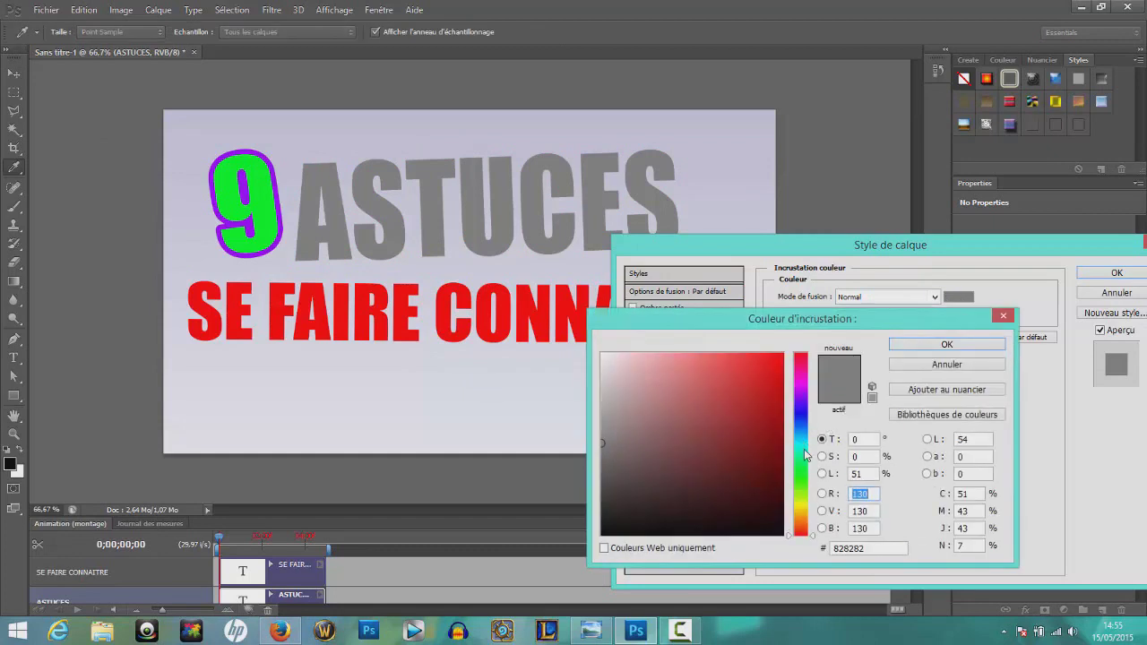
pyautogui.click(805, 454)
pyautogui.click(781, 354)
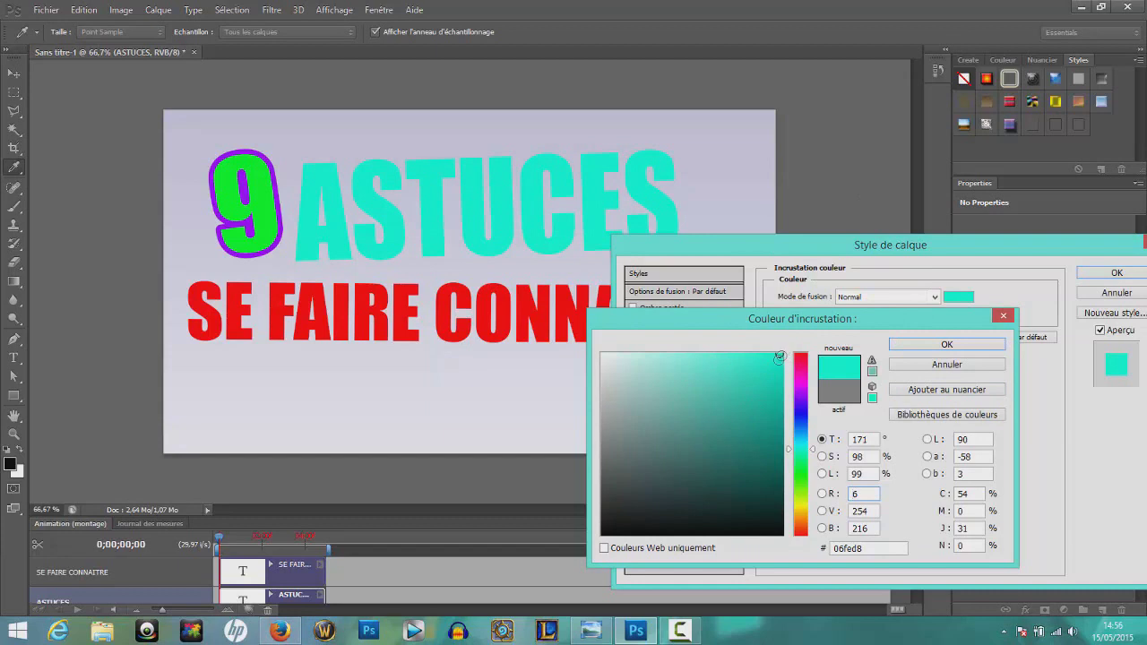
pyautogui.click(770, 502)
pyautogui.click(776, 439)
pyautogui.click(756, 486)
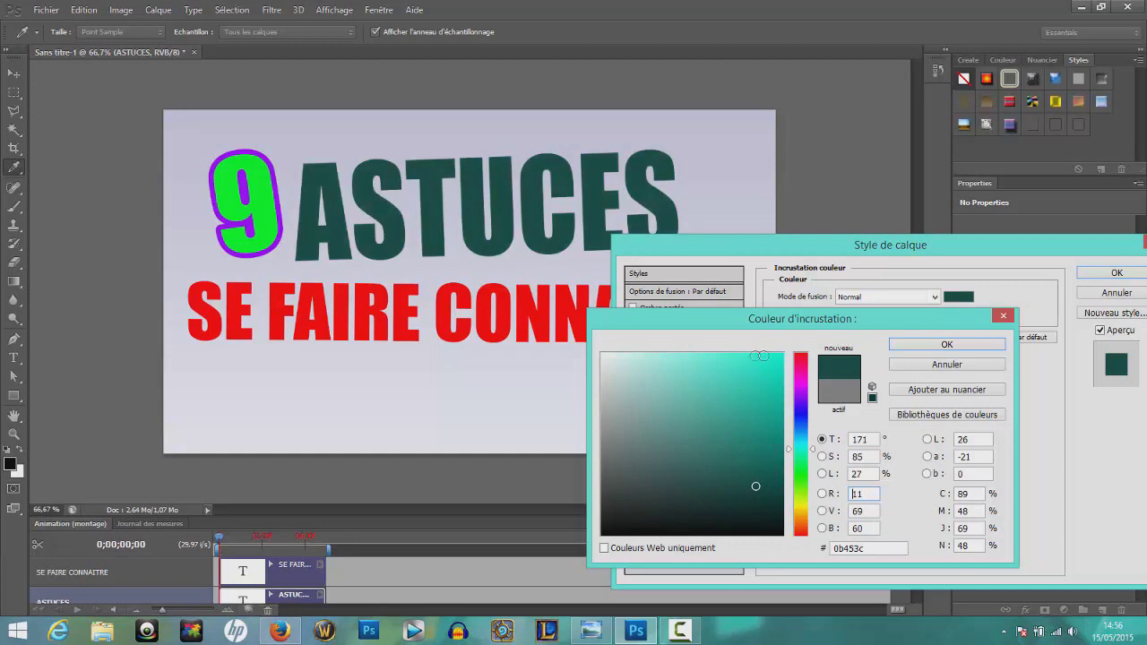
pyautogui.click(782, 356)
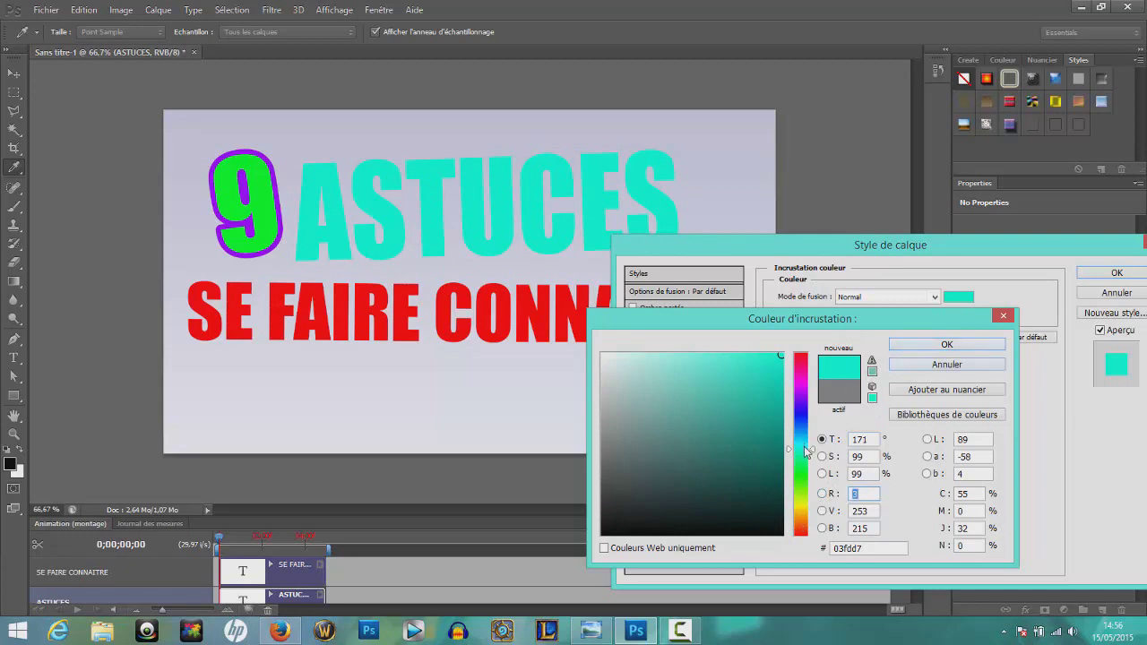
pyautogui.moveTo(812, 454); pyautogui.dragTo(811, 448)
pyautogui.click(957, 345)
# Add a 10 px saturated blue stroke to ASTUCES and apply the layer style.
pyautogui.click(695, 484)
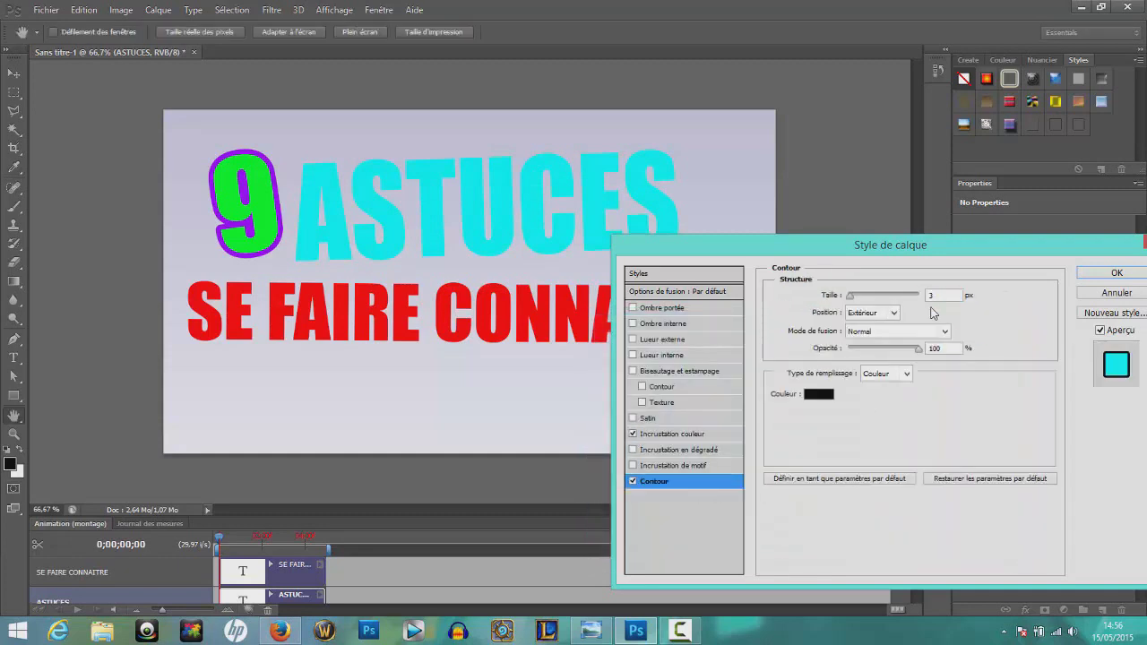
pyautogui.click(823, 394)
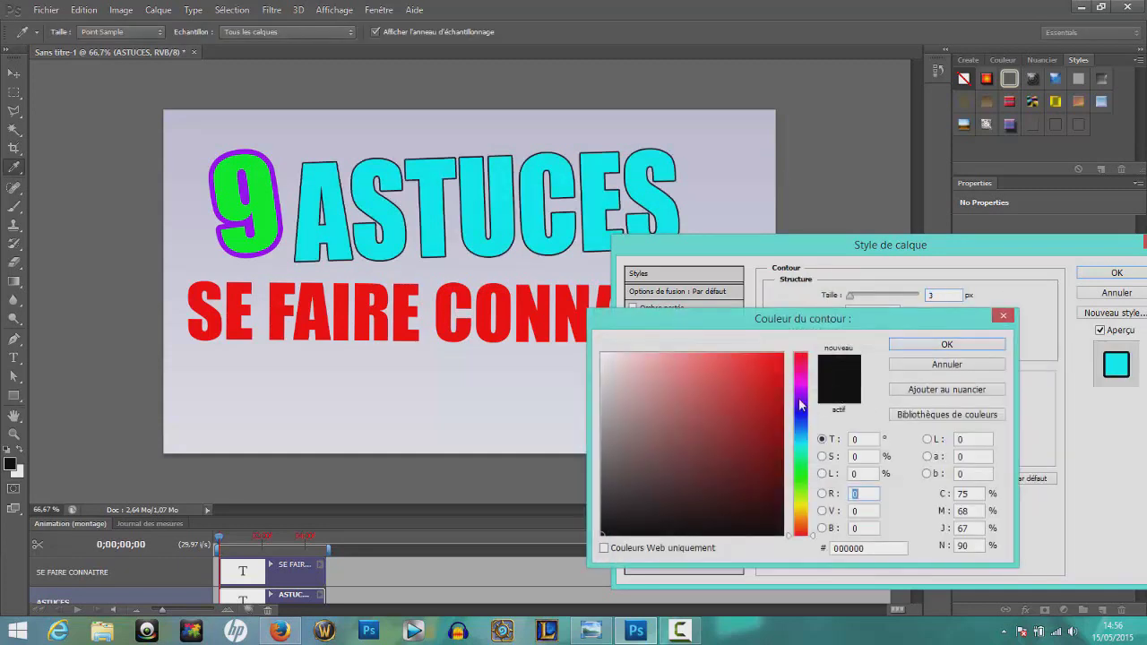
pyautogui.click(800, 417)
pyautogui.click(781, 356)
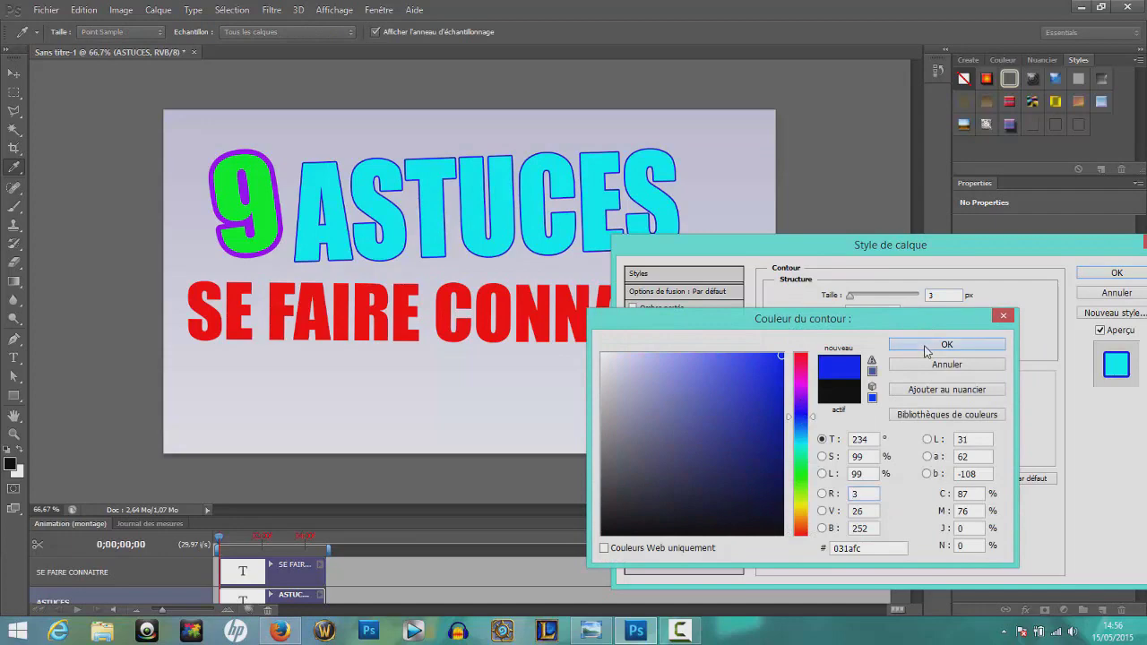
pyautogui.click(946, 345)
pyautogui.write('10')
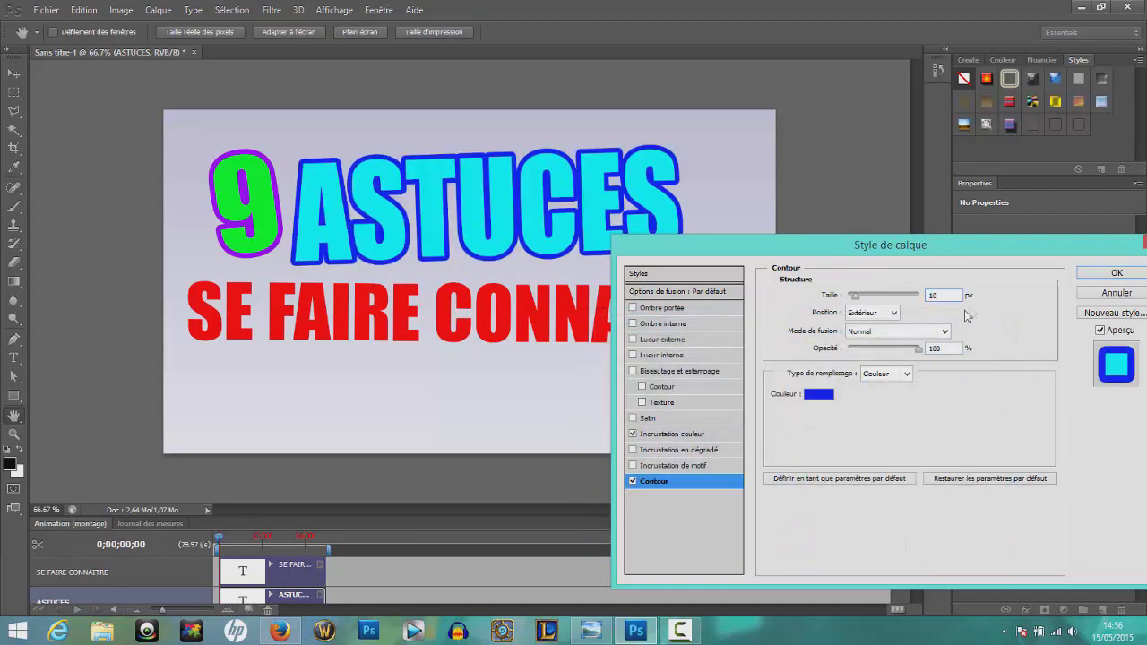
pyautogui.click(1108, 272)
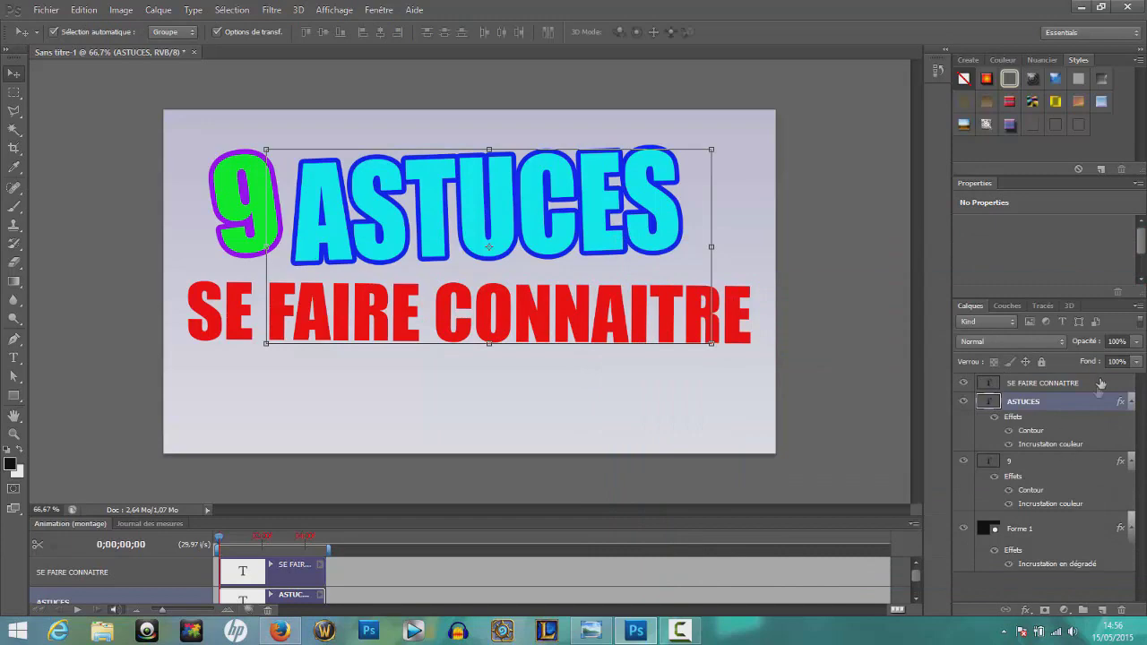
pyautogui.hotkey('alt', 'Tab')
pyautogui.hotkey('alt', 'Tab')
# Give SE FAIRE CONNAITRE a bright yellow-green colour overlay.
pyautogui.rightClick(1099, 387)
pyautogui.click(974, 98)
pyautogui.click(675, 434)
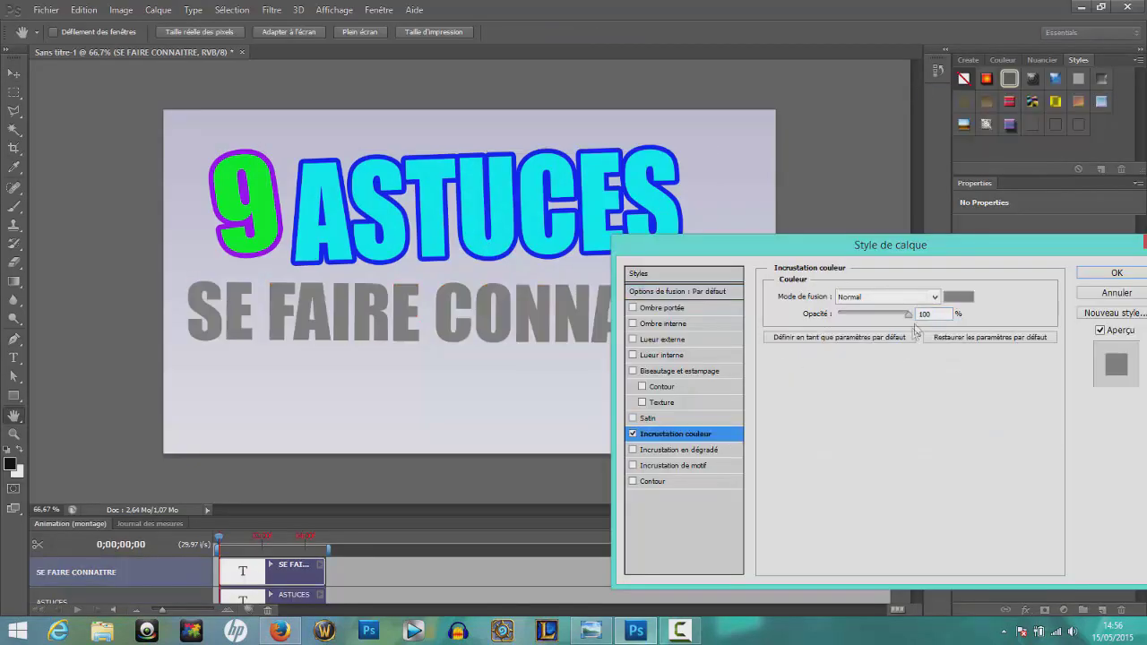
pyautogui.click(958, 296)
pyautogui.click(801, 500)
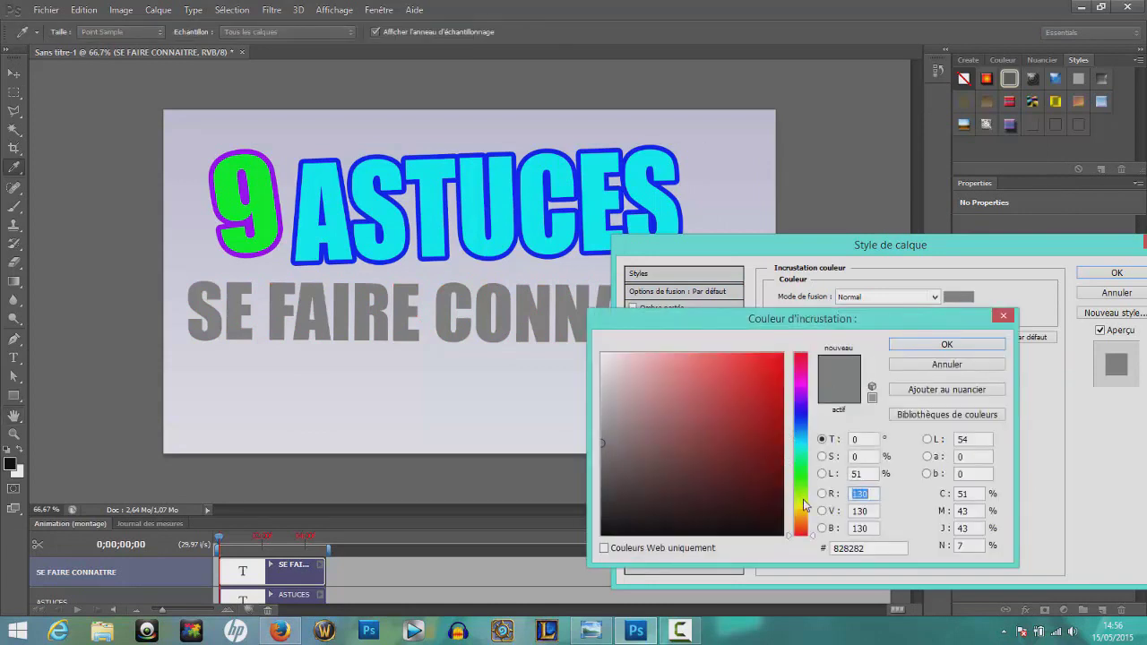
pyautogui.click(781, 356)
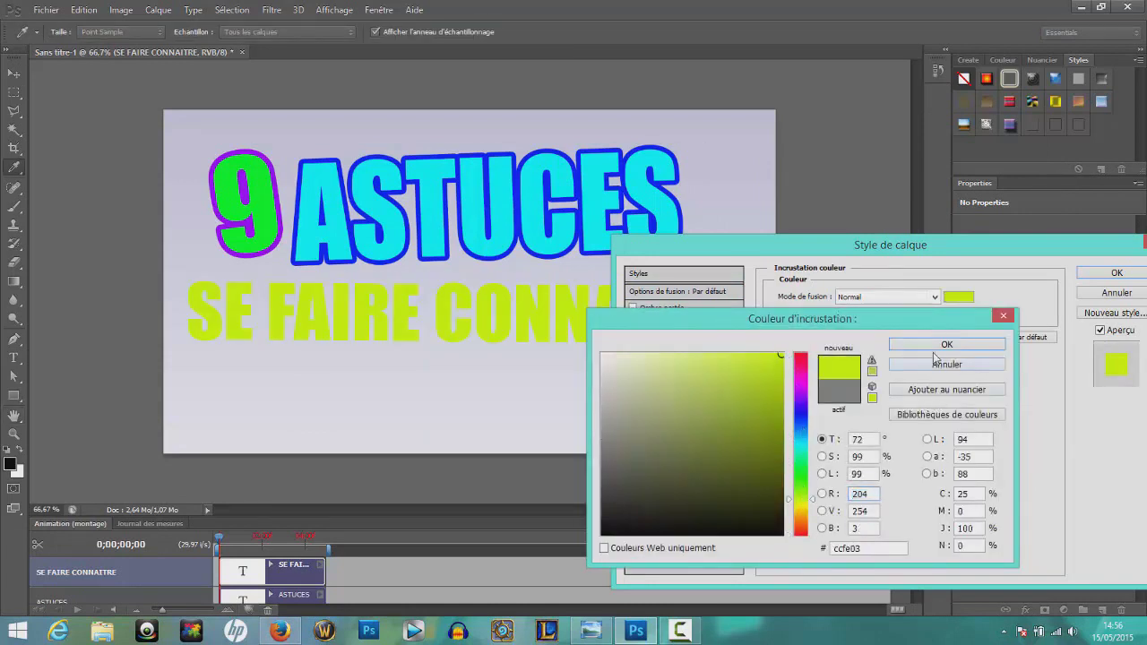
pyautogui.write('216')
pyautogui.press('Return')
# Add a 10 px red stroke to SE FAIRE CONNAITRE and apply the layer style.
pyautogui.click(714, 481)
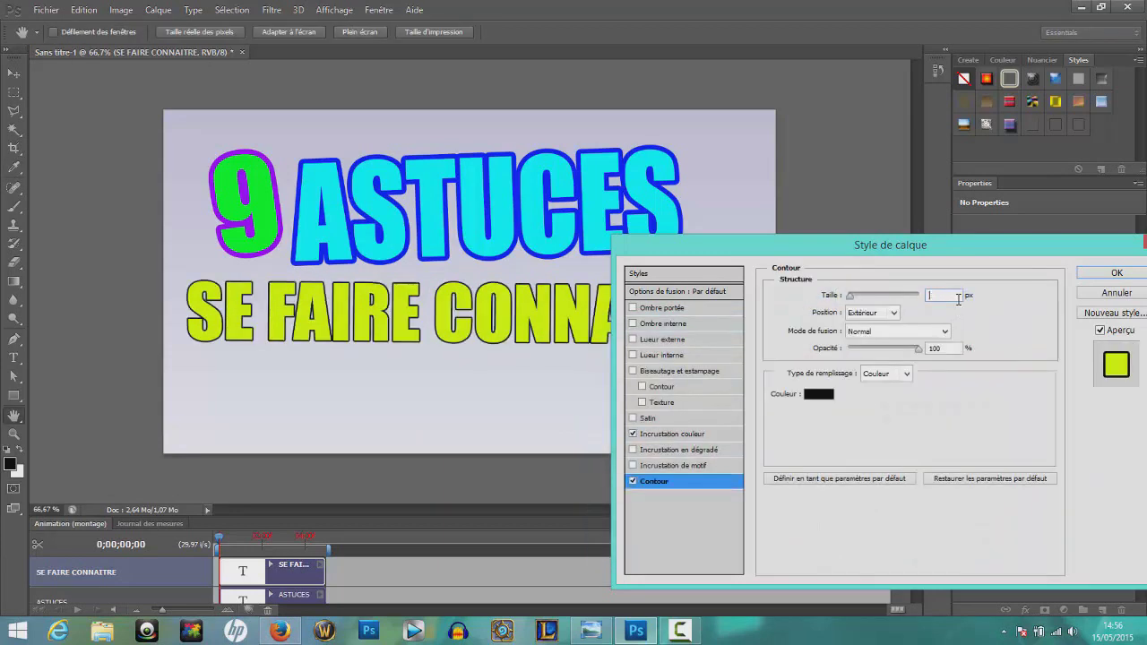
pyautogui.write('100')
pyautogui.press('BackSpace')
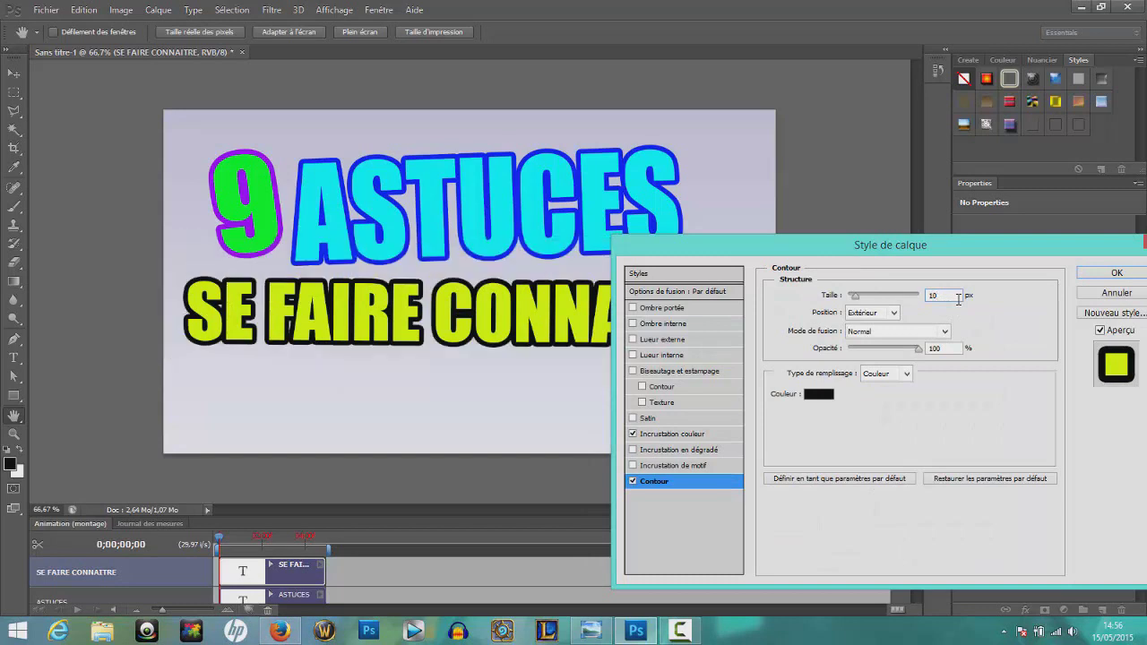
pyautogui.click(818, 395)
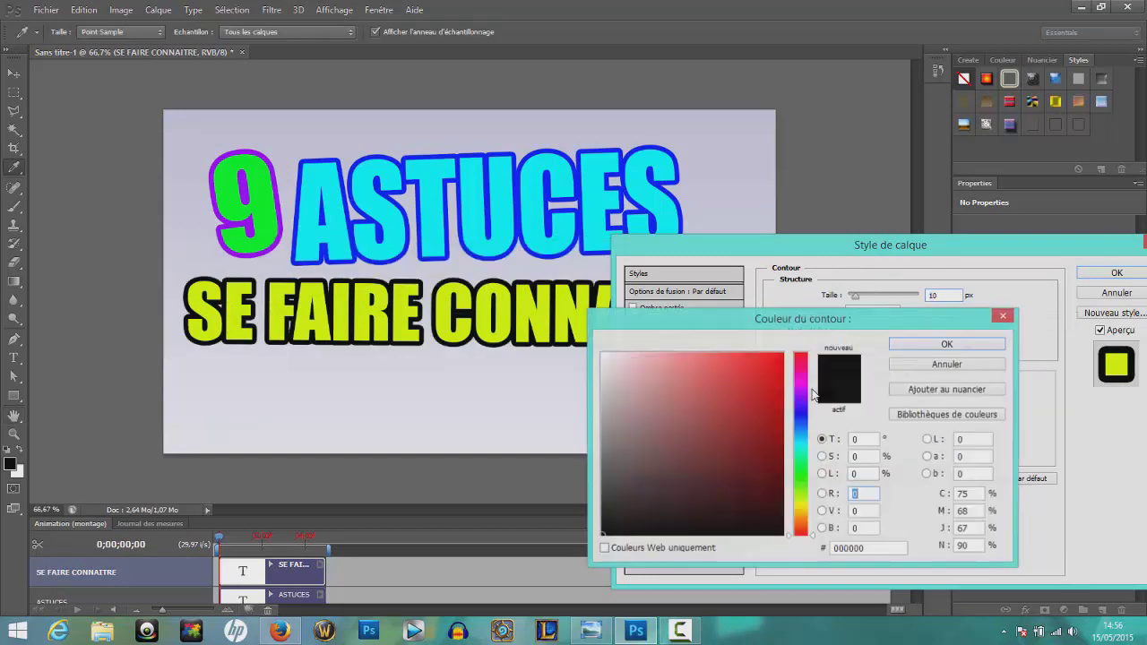
pyautogui.click(783, 356)
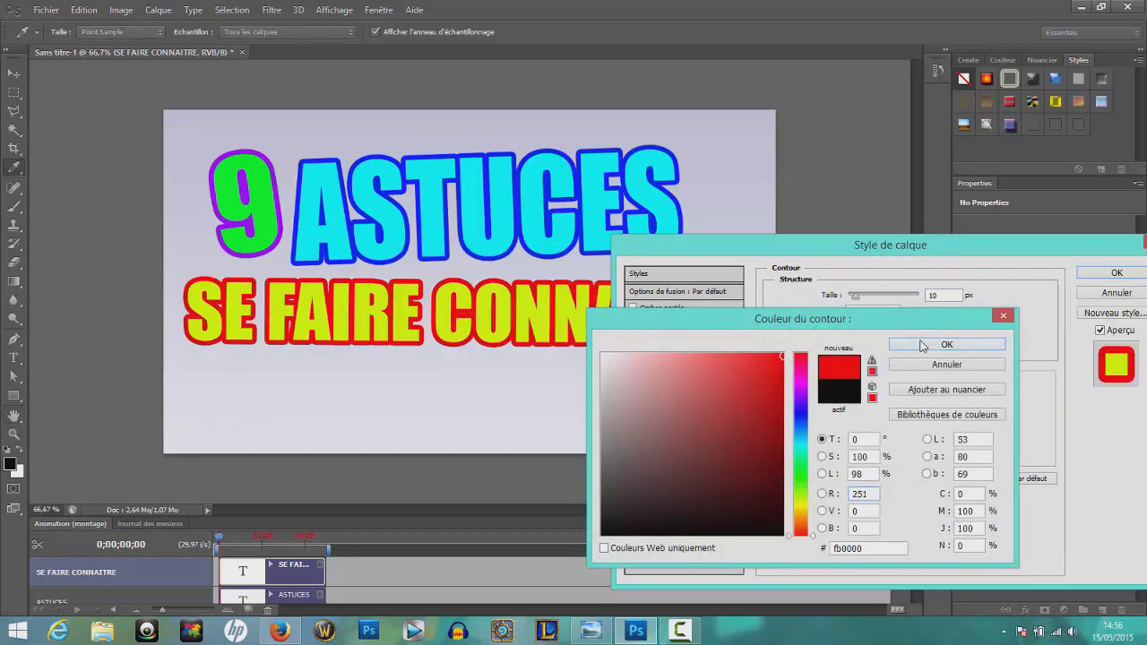
pyautogui.click(924, 346)
pyautogui.click(1117, 273)
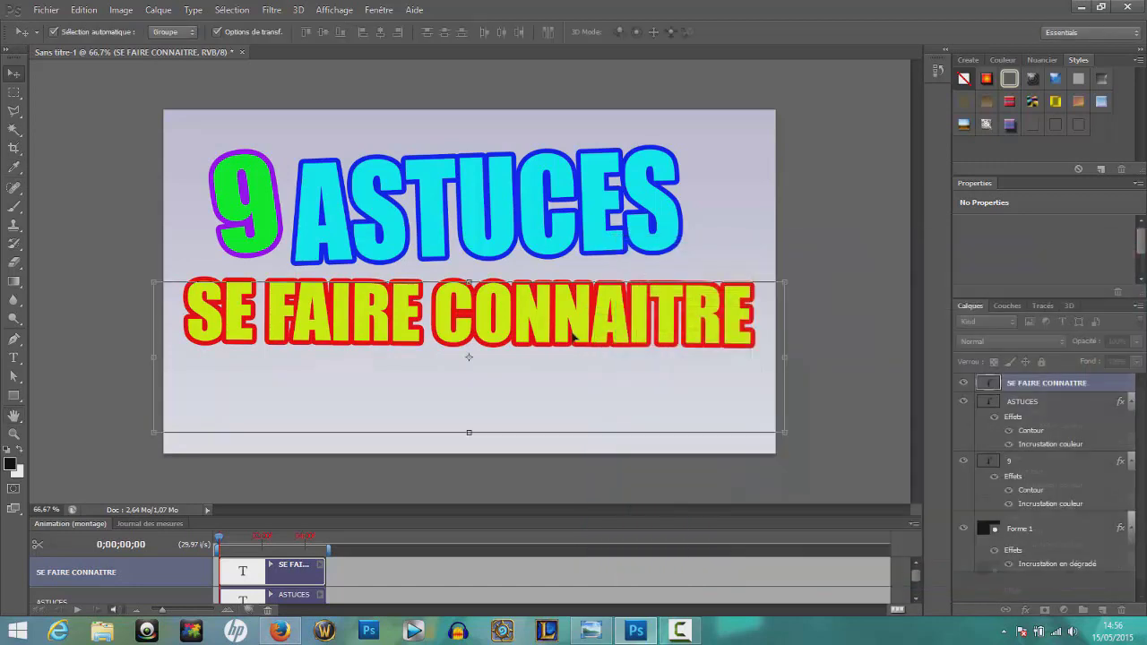
# Compare the work in progress against the maxresdefault reference thumbnail in Windows Photo Viewer.
pyautogui.hotkey('alt', 'Tab')
pyautogui.hotkey('alt', 'Tab')
pyautogui.hotkey('alt', 'Tab')
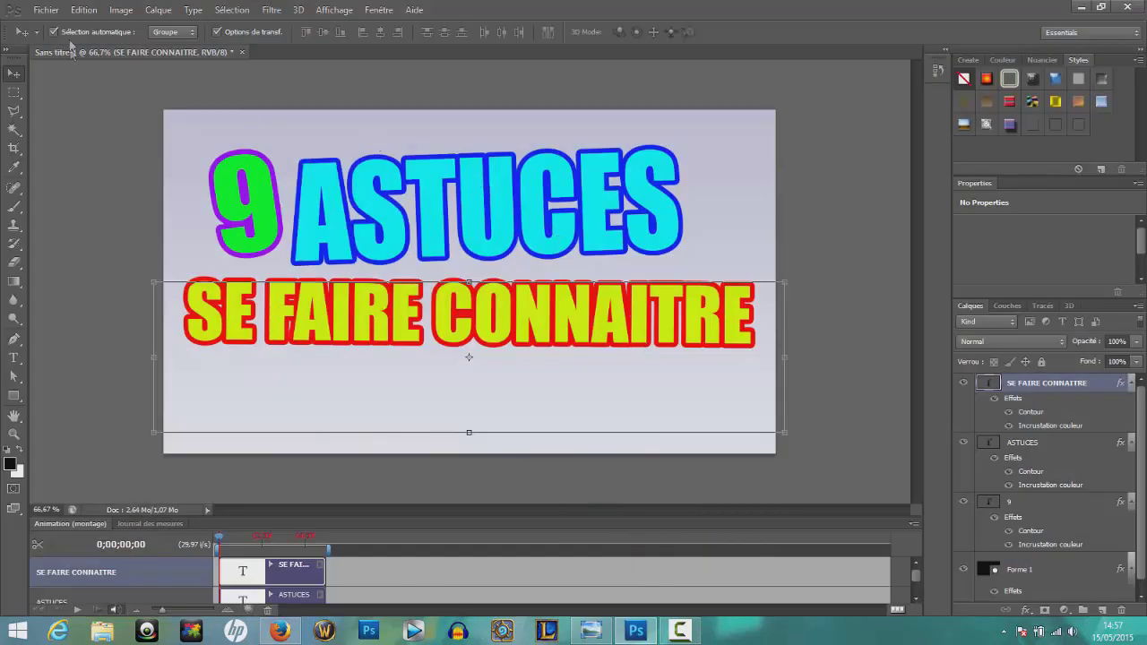
pyautogui.click(57, 11)
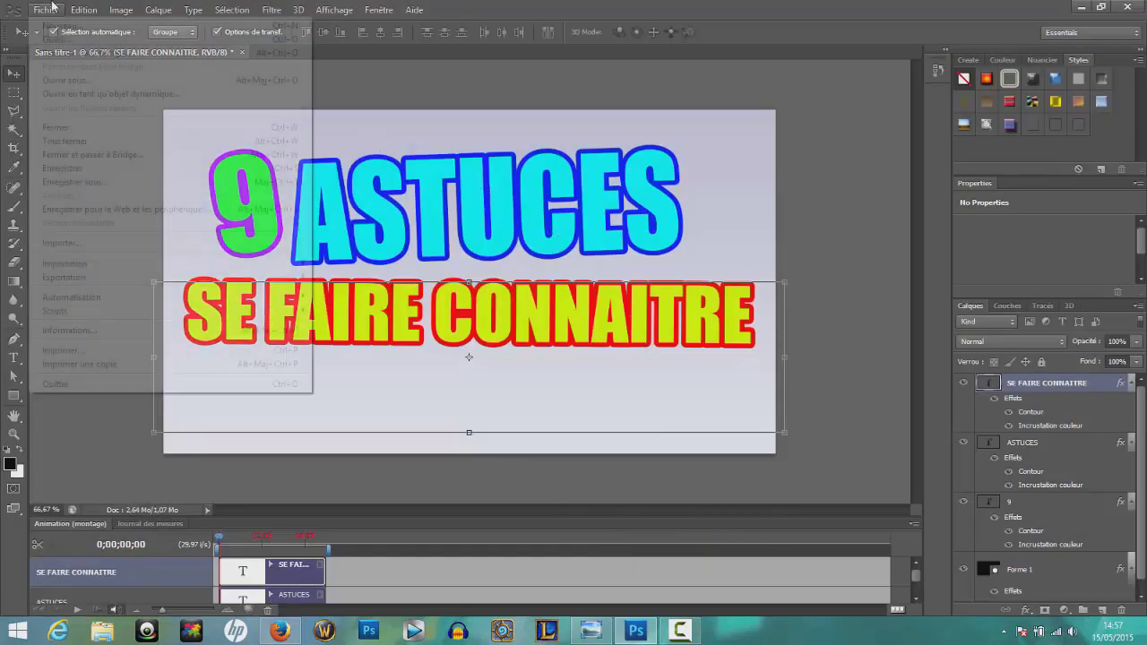
# Import the 39474 chart image from the tuto miniature folder and commit its placement.
pyautogui.click(88, 240)
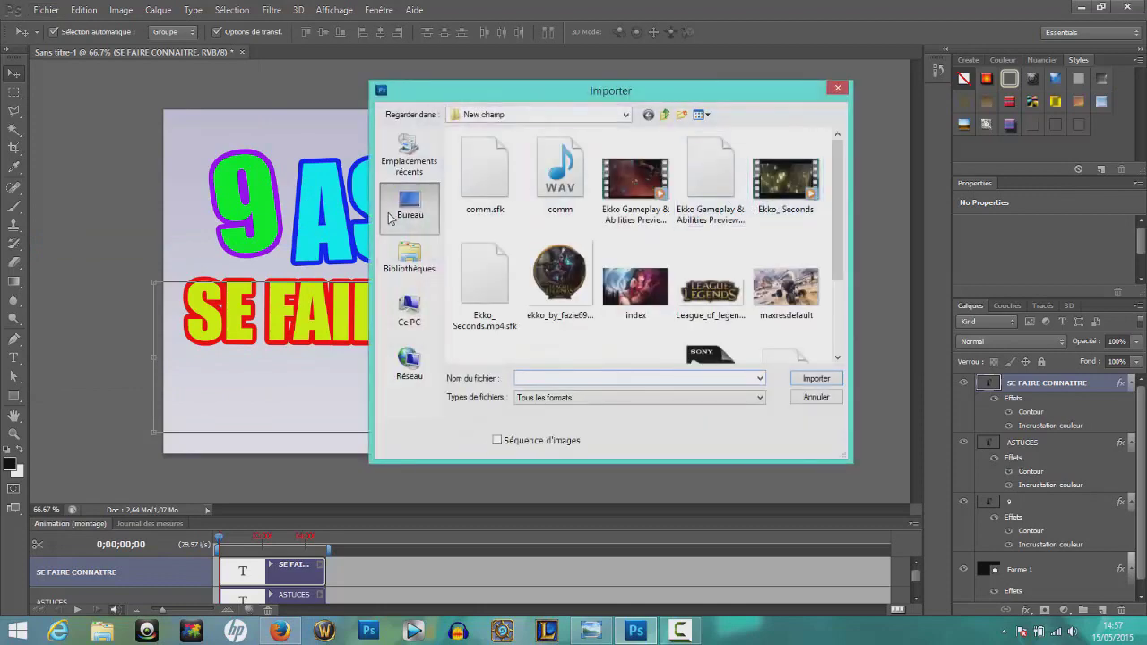
pyautogui.click(405, 211)
pyautogui.moveTo(840, 230)
pyautogui.mouseDown()
pyautogui.moveTo(840, 276)
pyautogui.moveTo(840, 253)
pyautogui.mouseUp()
pyautogui.doubleClick(708, 273)
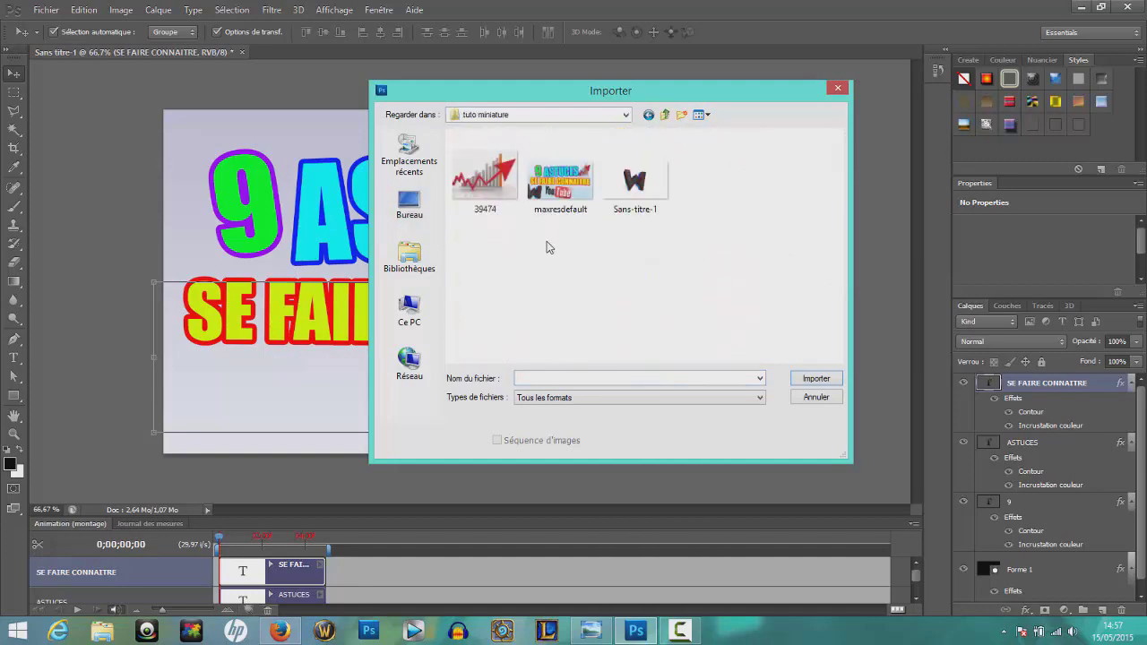
pyautogui.click(485, 179)
pyautogui.click(804, 378)
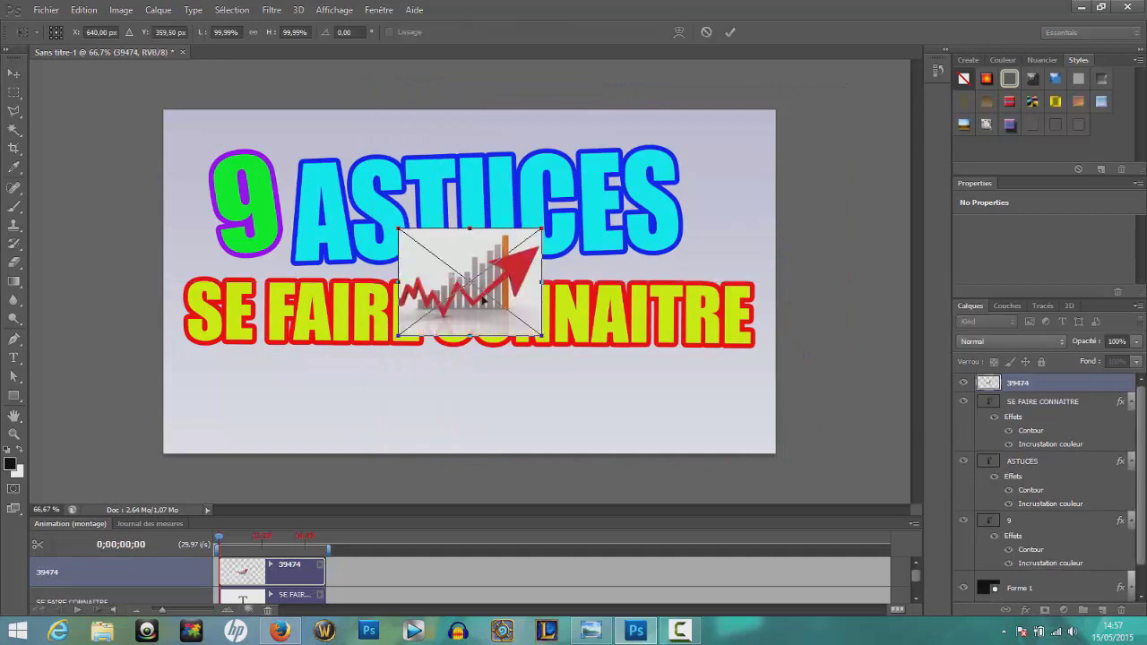
pyautogui.click(730, 32)
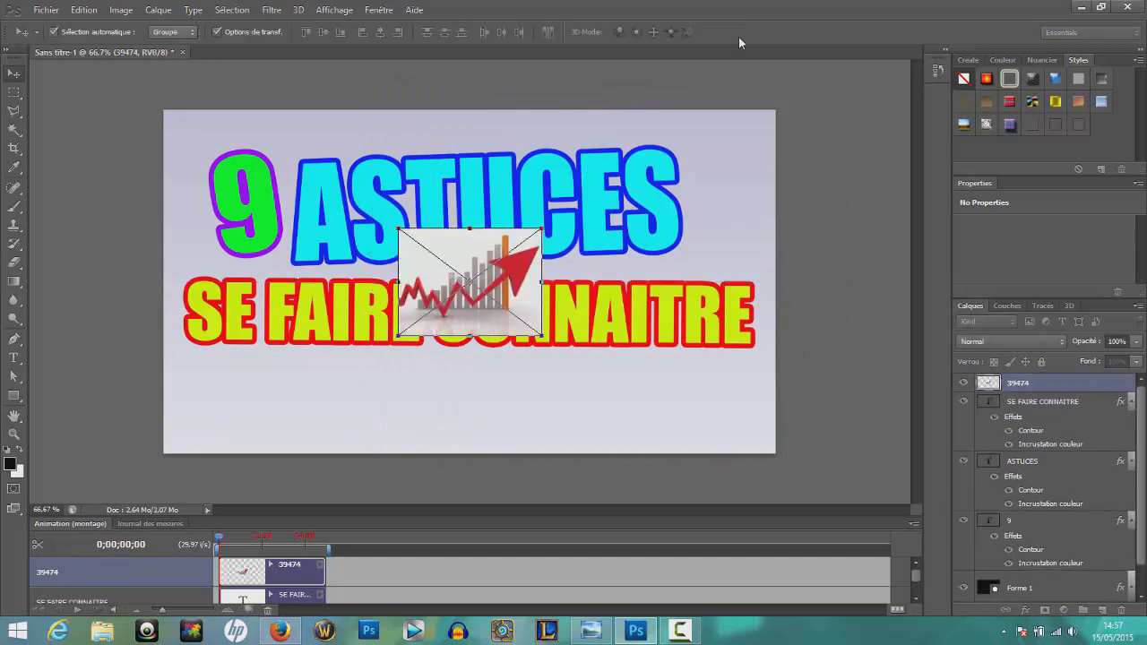
# Rasterize the 39474 layer into an ordinary pixel layer.
pyautogui.rightClick(1085, 384)
pyautogui.click(950, 259)
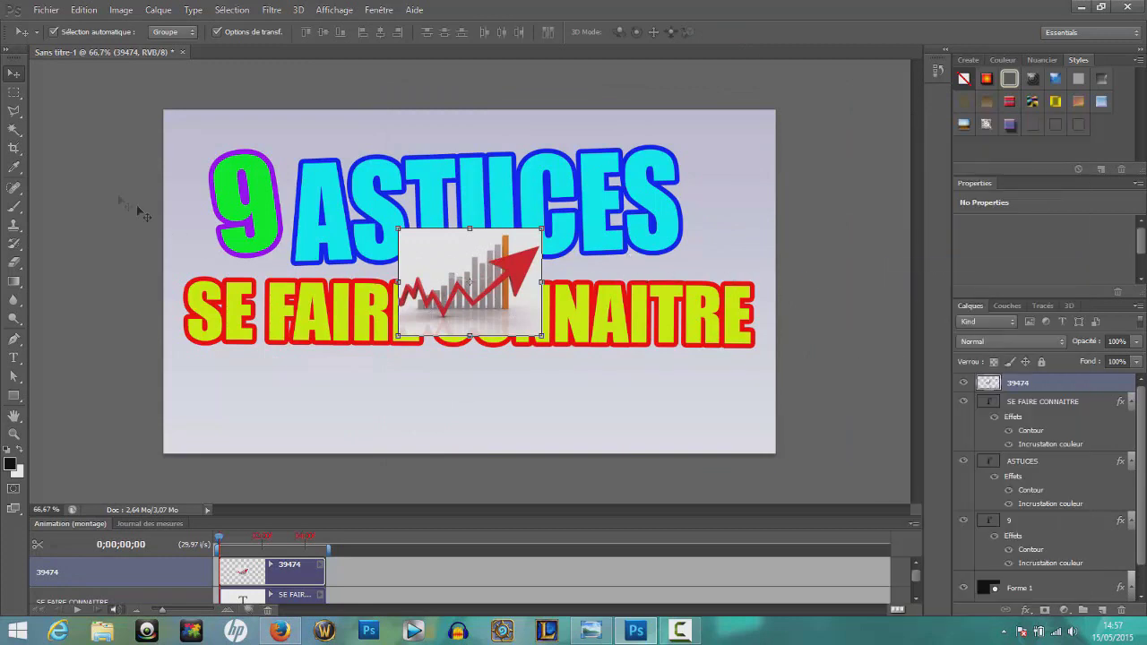
pyautogui.click(15, 130)
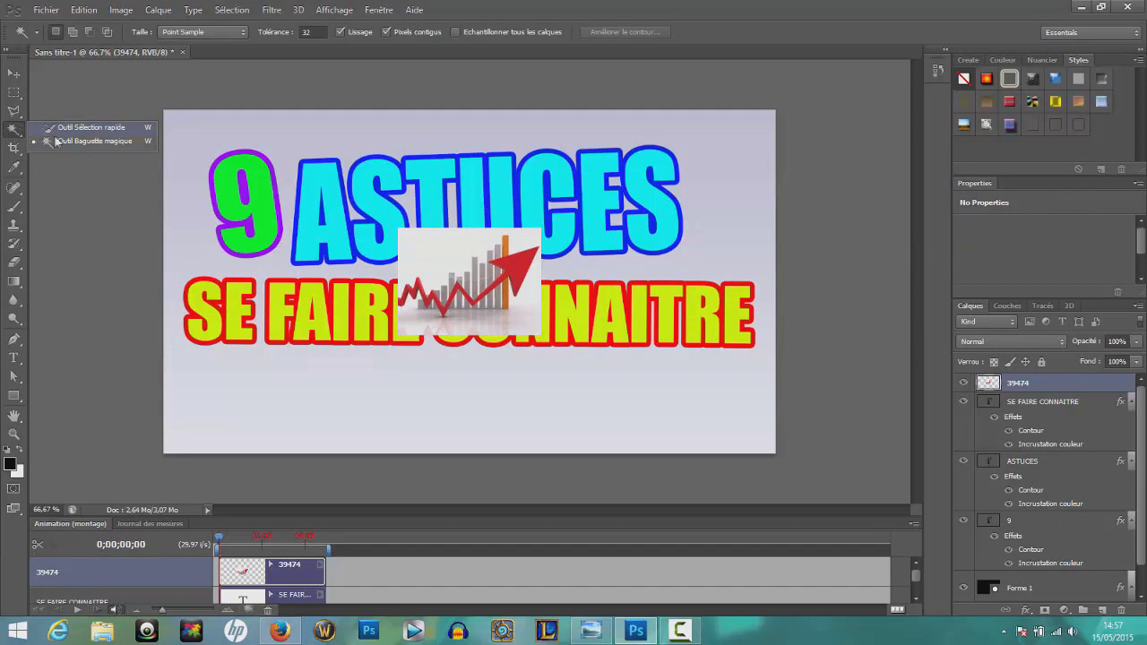
# Select and delete the chart image's white background by similar colour.
pyautogui.click(20, 130)
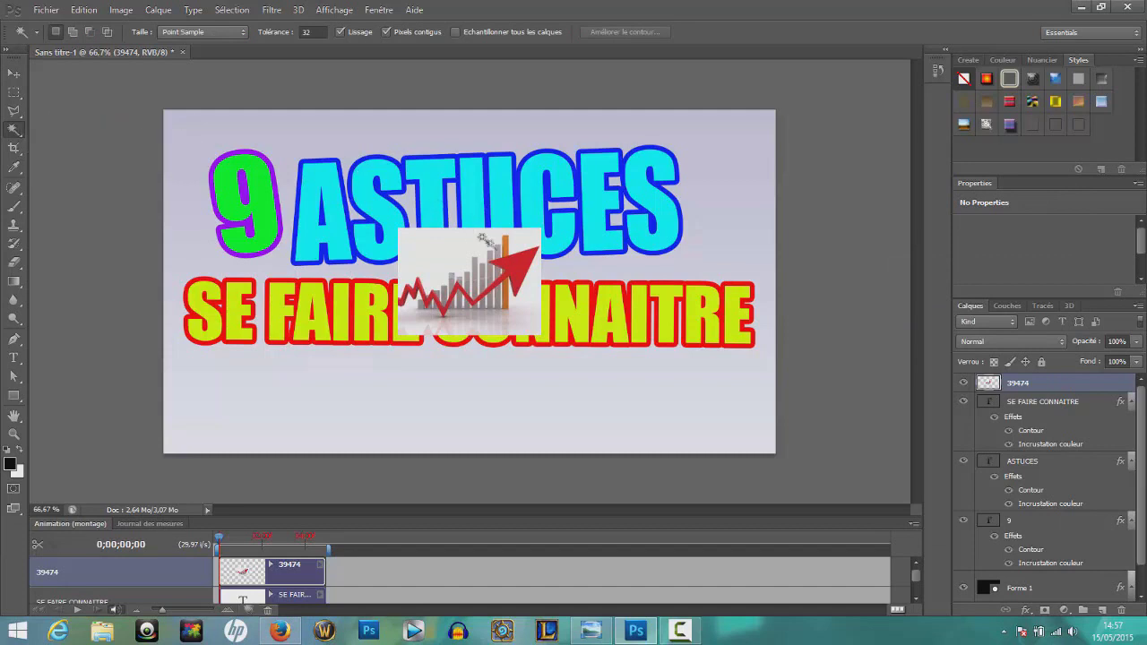
pyautogui.click(440, 260)
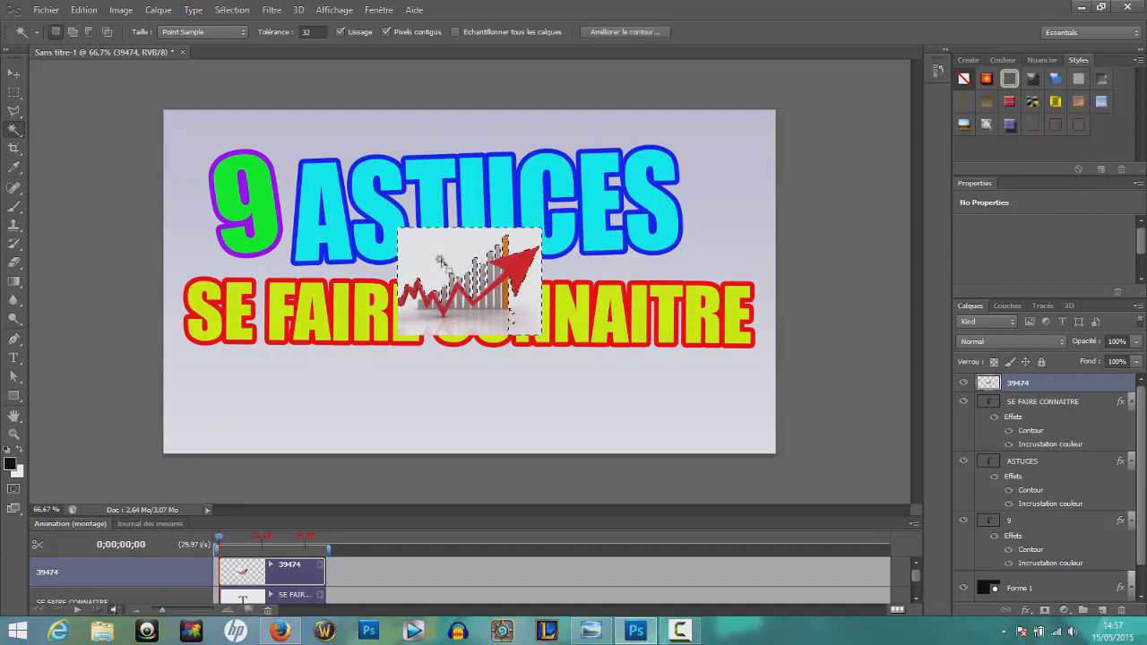
pyautogui.press('Delete')
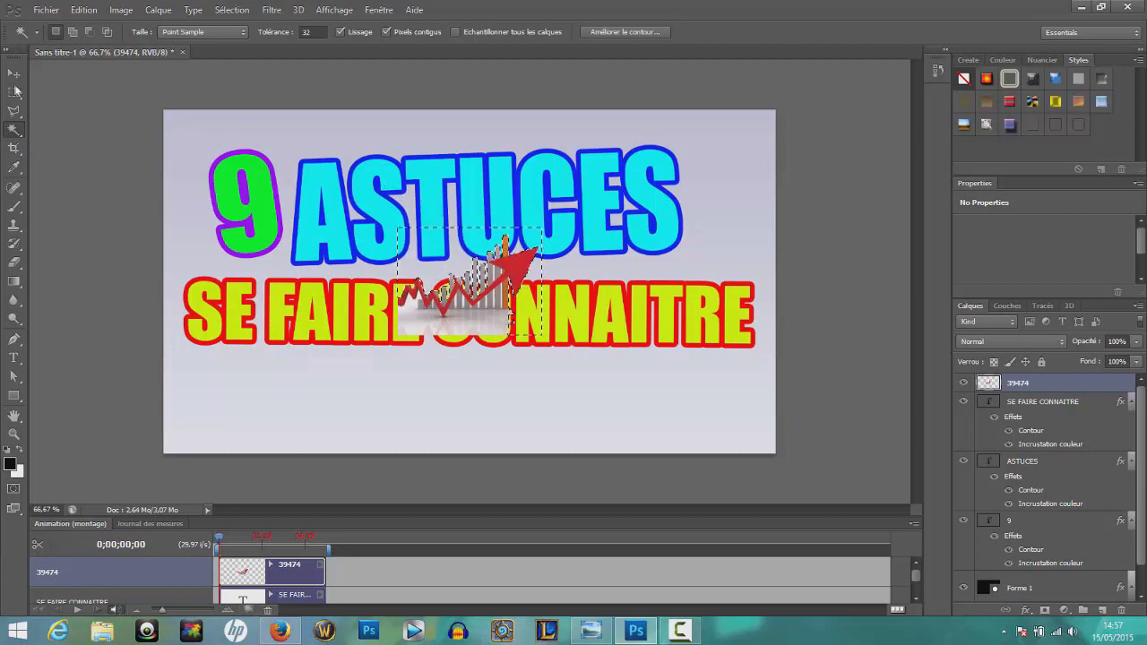
# Move the chart beside ASTUCES at top right and put it behind the text layers.
pyautogui.click(13, 73)
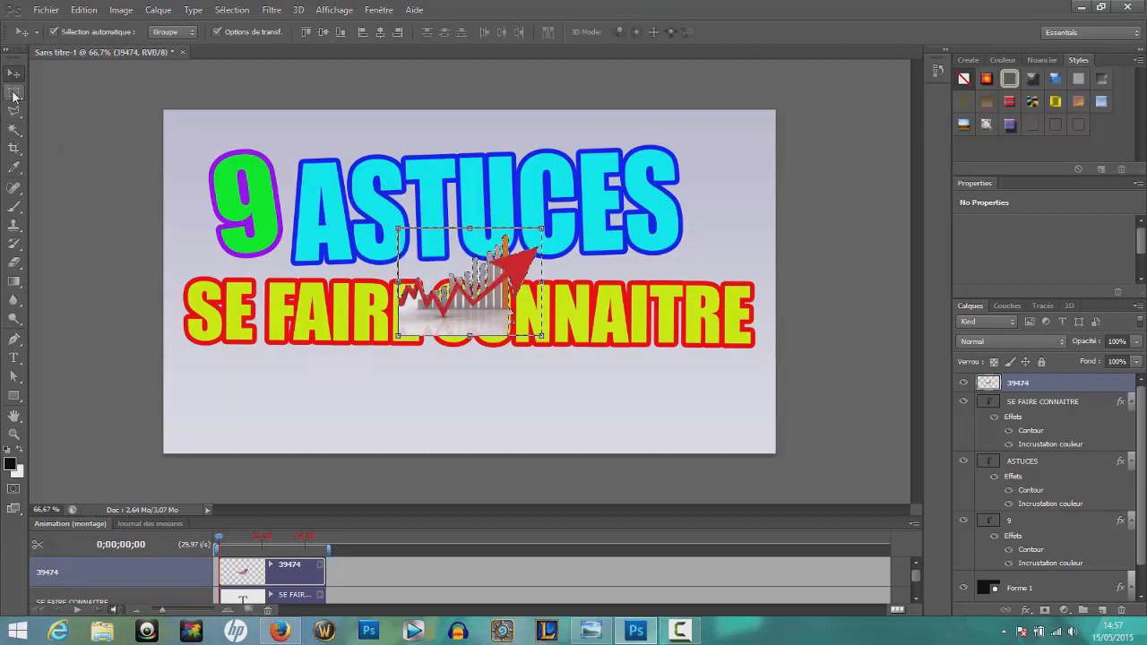
pyautogui.hotkey('ctrl', 'd')
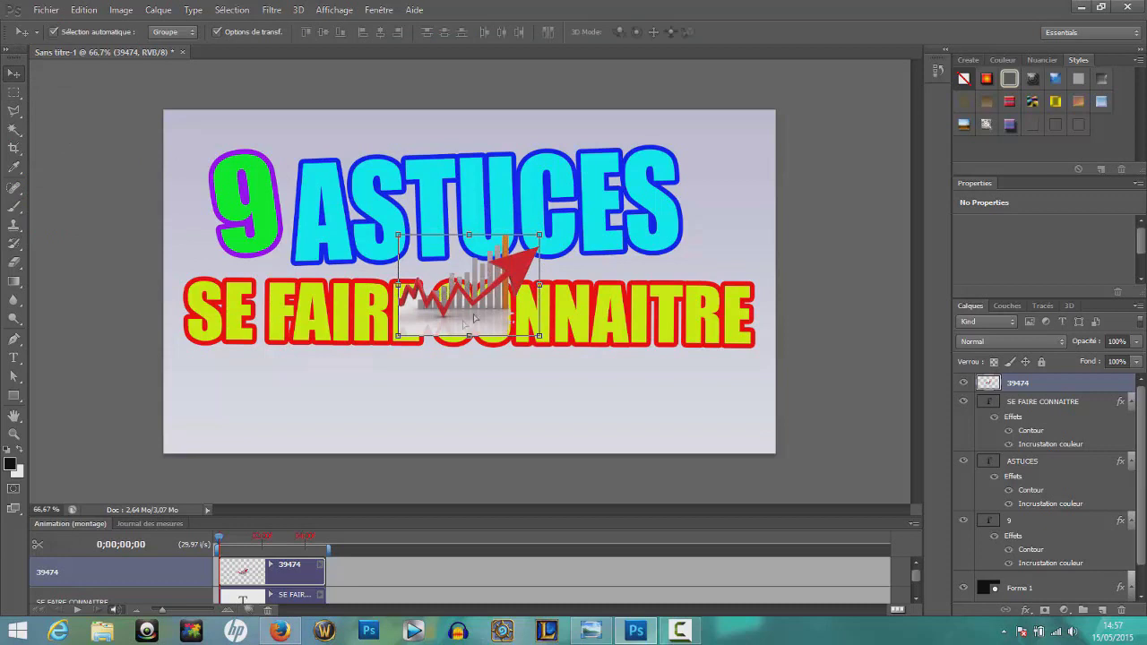
pyautogui.moveTo(474, 318); pyautogui.dragTo(710, 228)
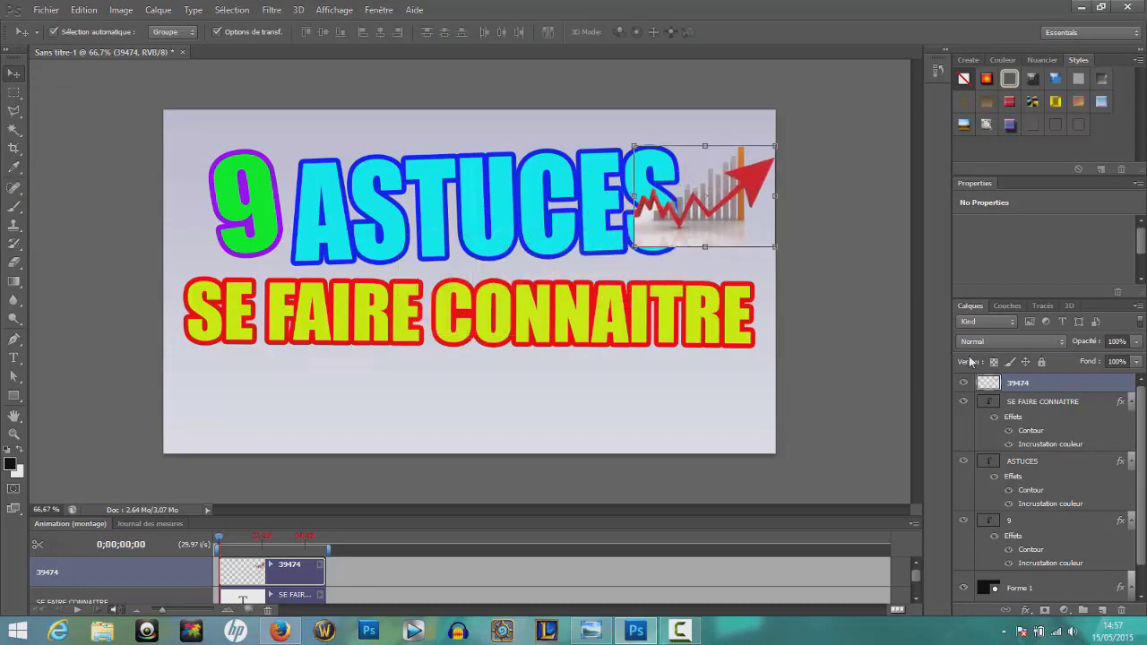
pyautogui.moveTo(1075, 388); pyautogui.dragTo(1057, 578)
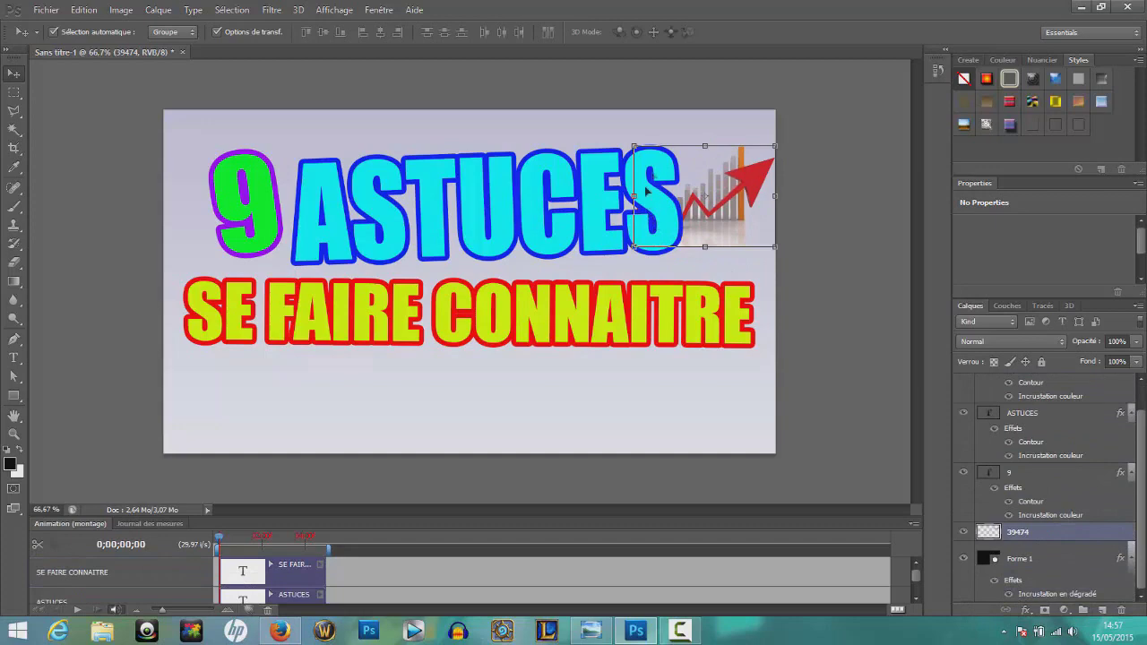
# Rotate the 39474 chart image about 13.6° counter-clockwise, then compare with the reference.
pyautogui.click(714, 204)
pyautogui.click(753, 170)
pyautogui.moveTo(787, 135); pyautogui.dragTo(782, 107)
pyautogui.click(731, 32)
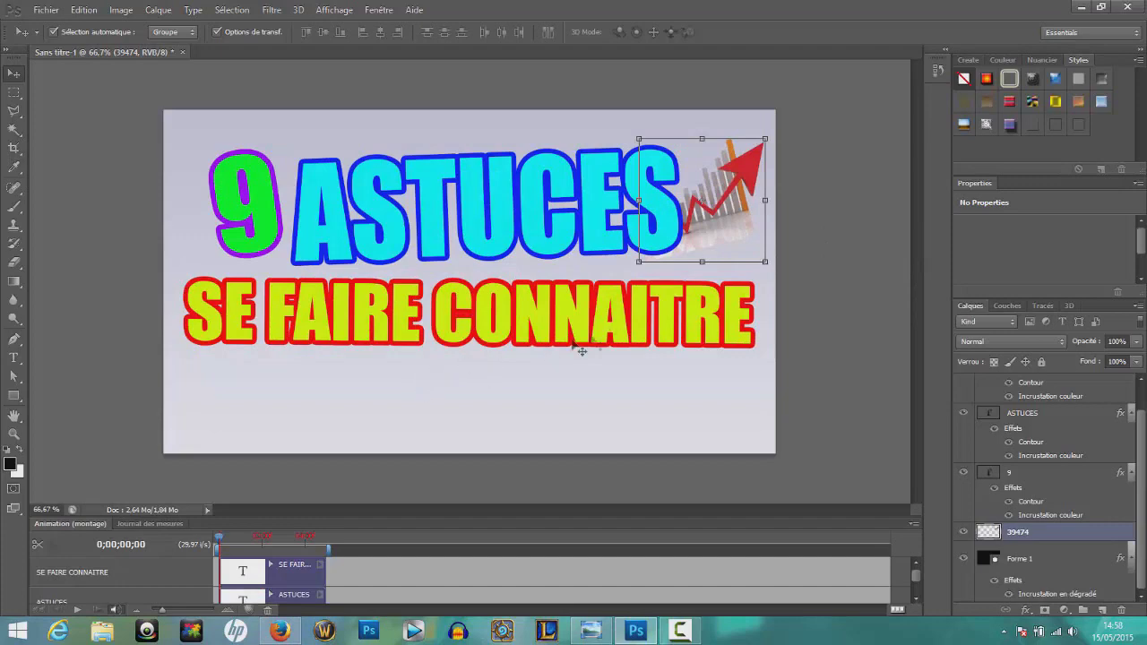
pyautogui.hotkey('alt', 'Tab')
pyautogui.hotkey('alt', 'Tab')
# Add a 46% opacity drop shadow to the 39474 chart layer, then compare with the reference.
pyautogui.rightClick(1063, 538)
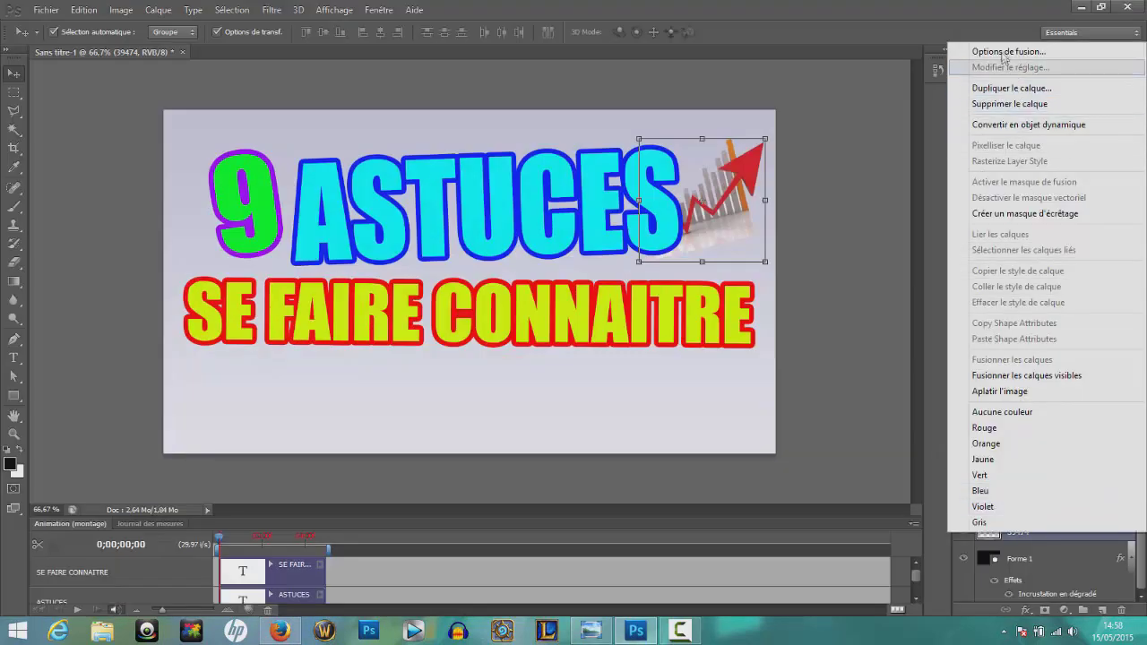
pyautogui.click(1022, 50)
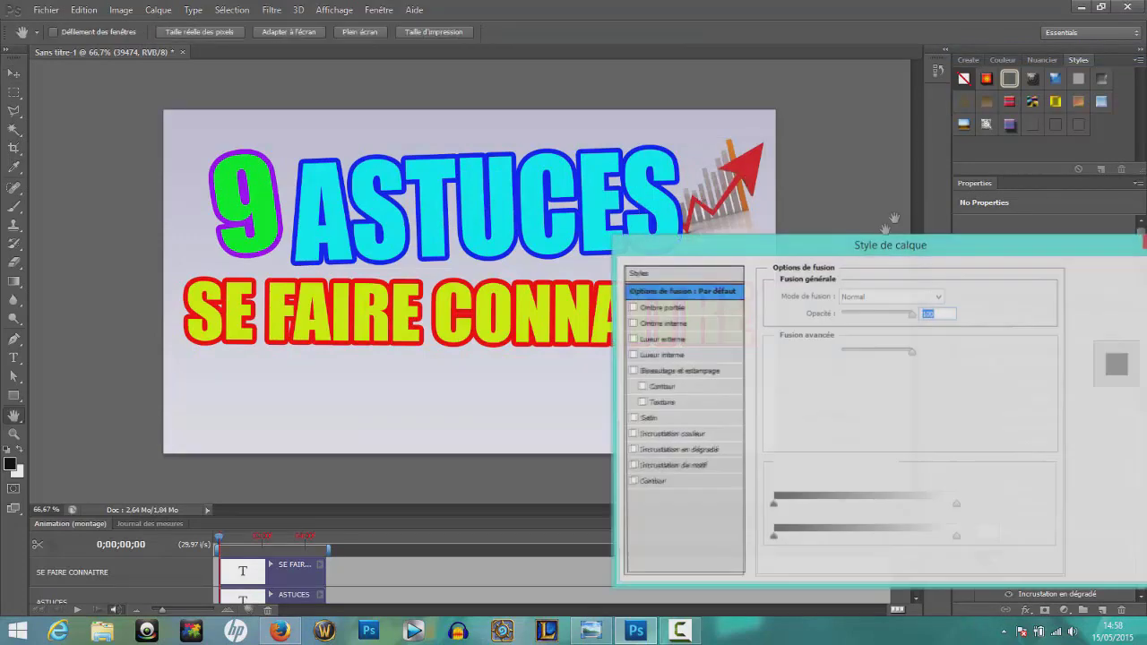
pyautogui.click(731, 307)
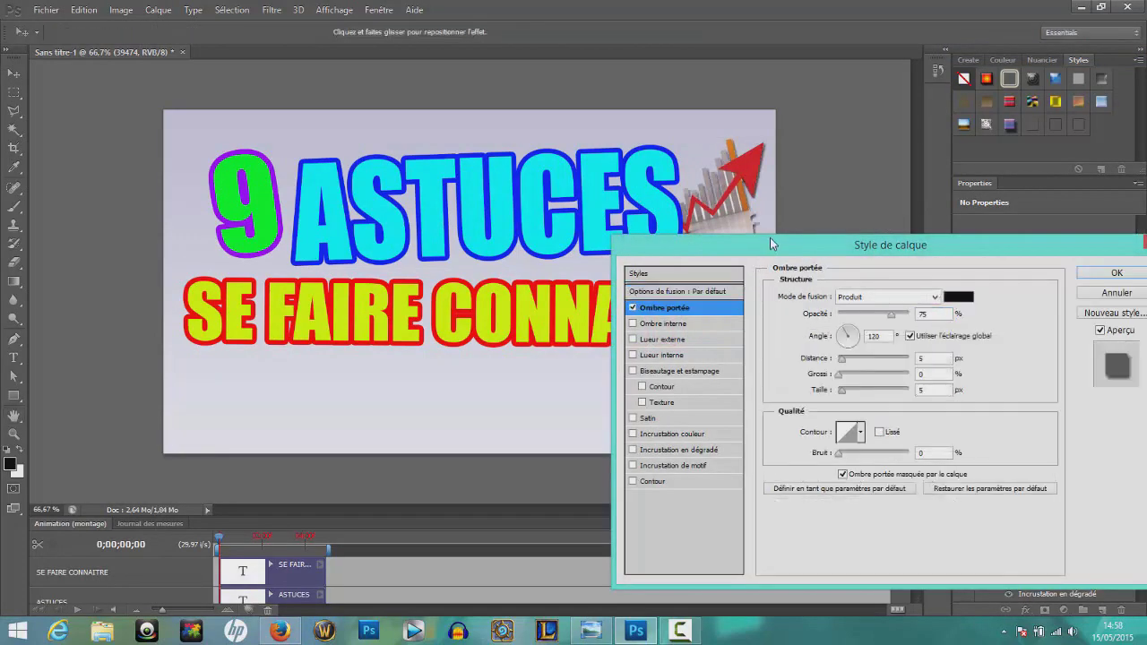
pyautogui.moveTo(778, 245); pyautogui.dragTo(755, 298)
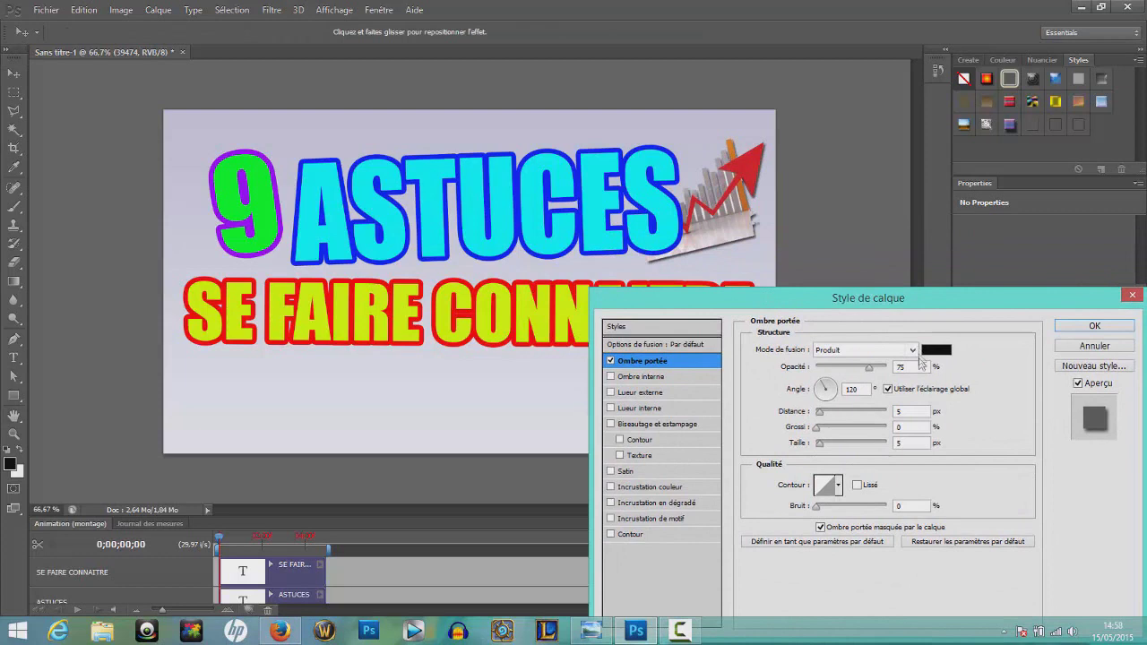
pyautogui.moveTo(869, 376); pyautogui.dragTo(849, 375)
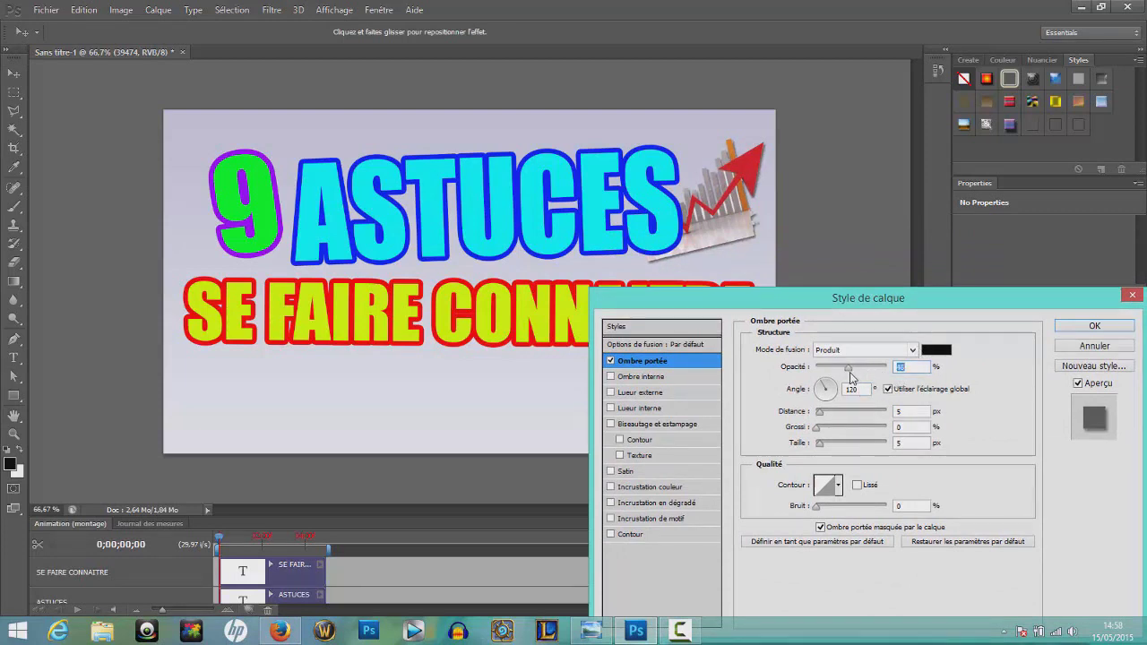
pyautogui.click(1090, 328)
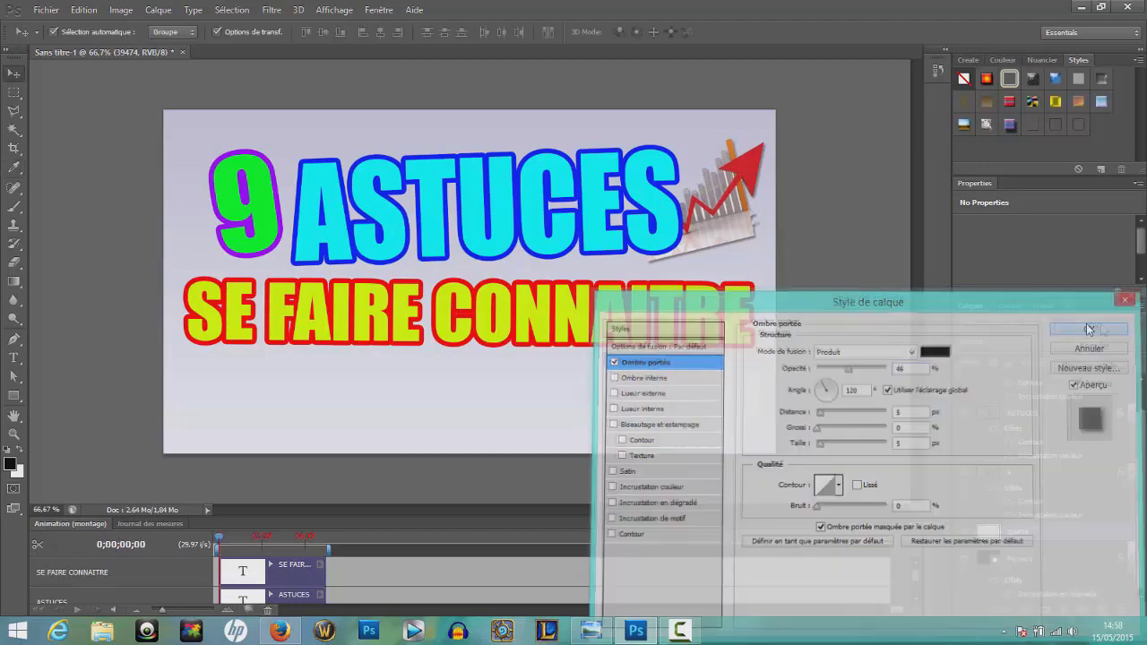
pyautogui.hotkey('alt', 'Tab')
pyautogui.hotkey('alt', 'Tab')
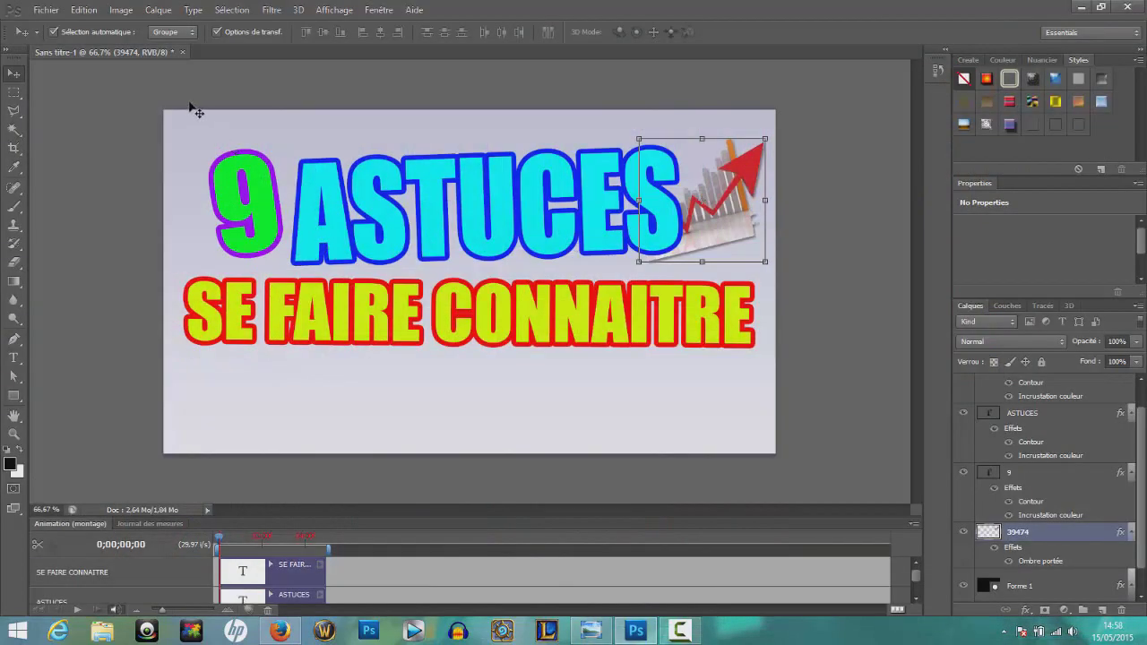
# Search Google Images in Firefox for 'youtube png'.
pyautogui.click(280, 631)
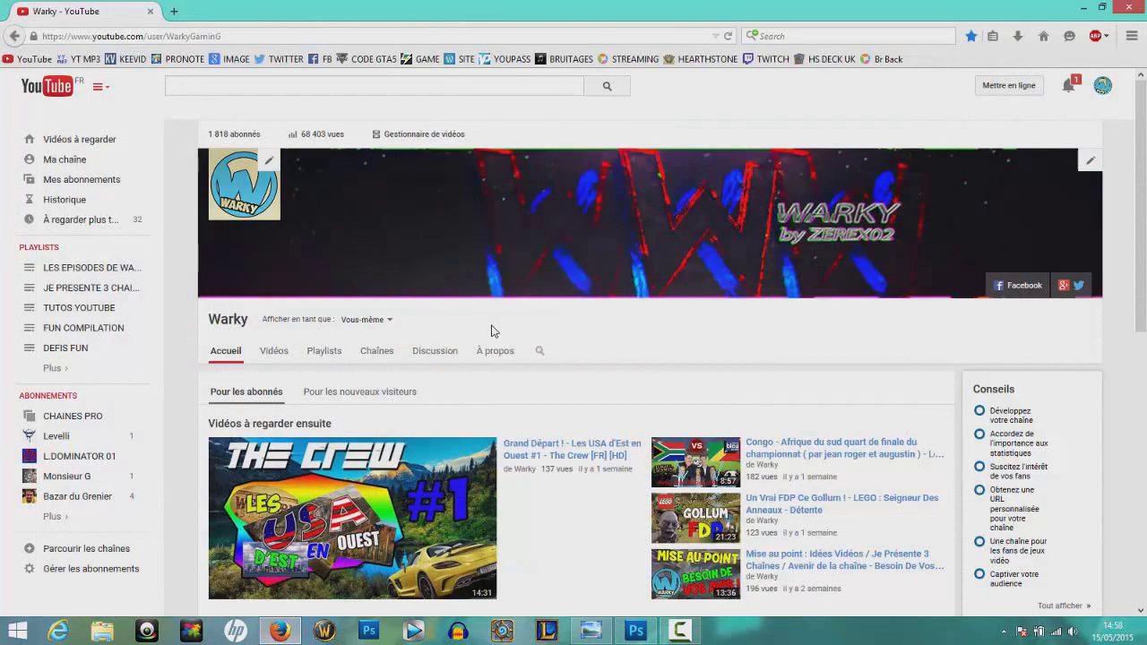
pyautogui.click(230, 60)
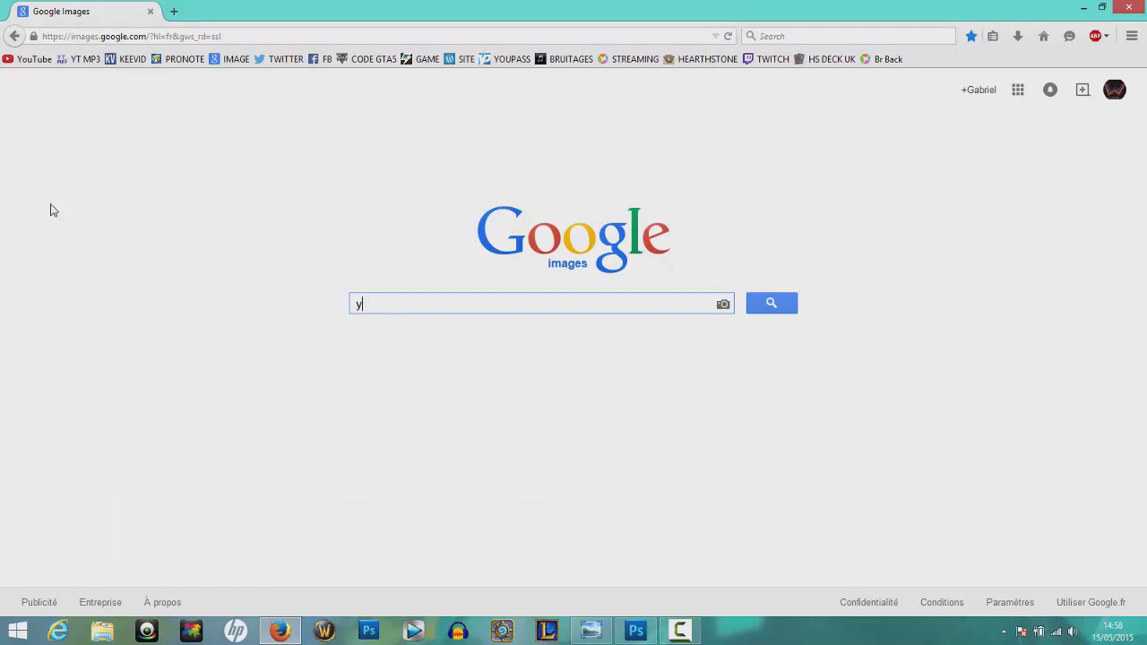
pyautogui.write('outube png')
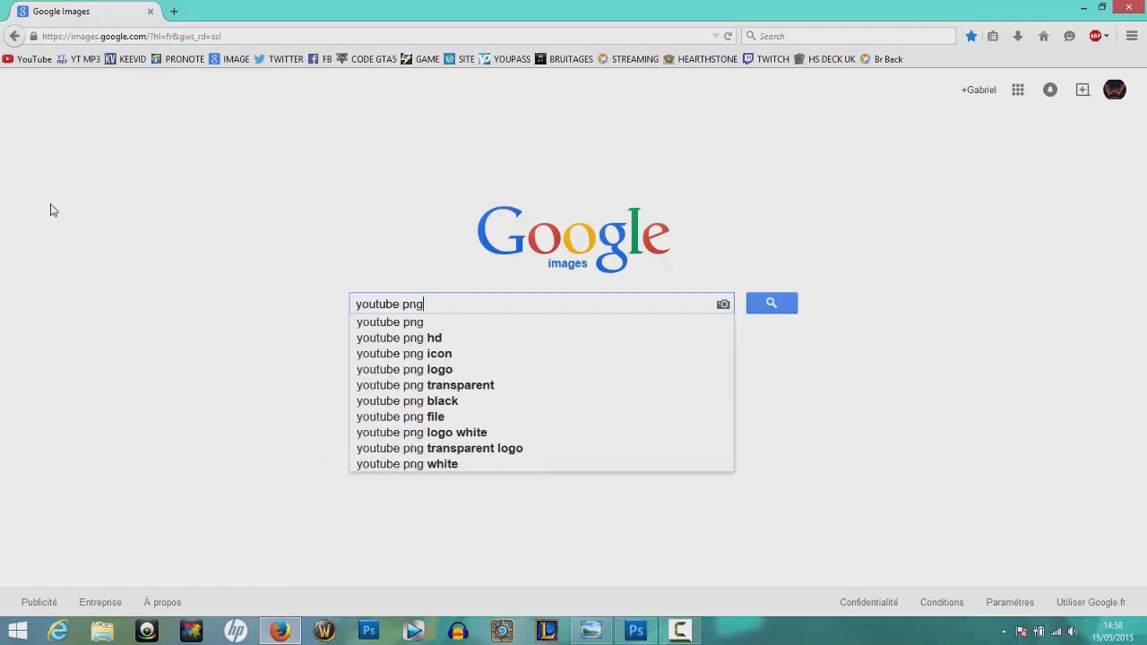
pyautogui.press('Return')
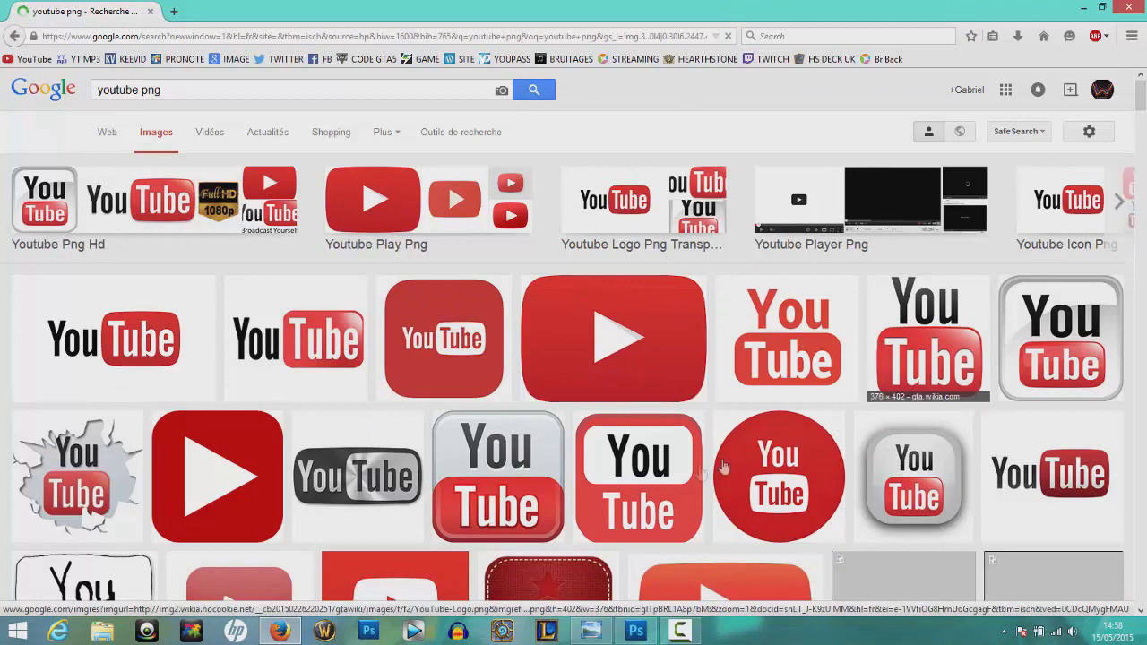
# Save the Wikimedia YouTube logo as the 'Youtube' PNG in the tuto miniature folder.
pyautogui.click(241, 363)
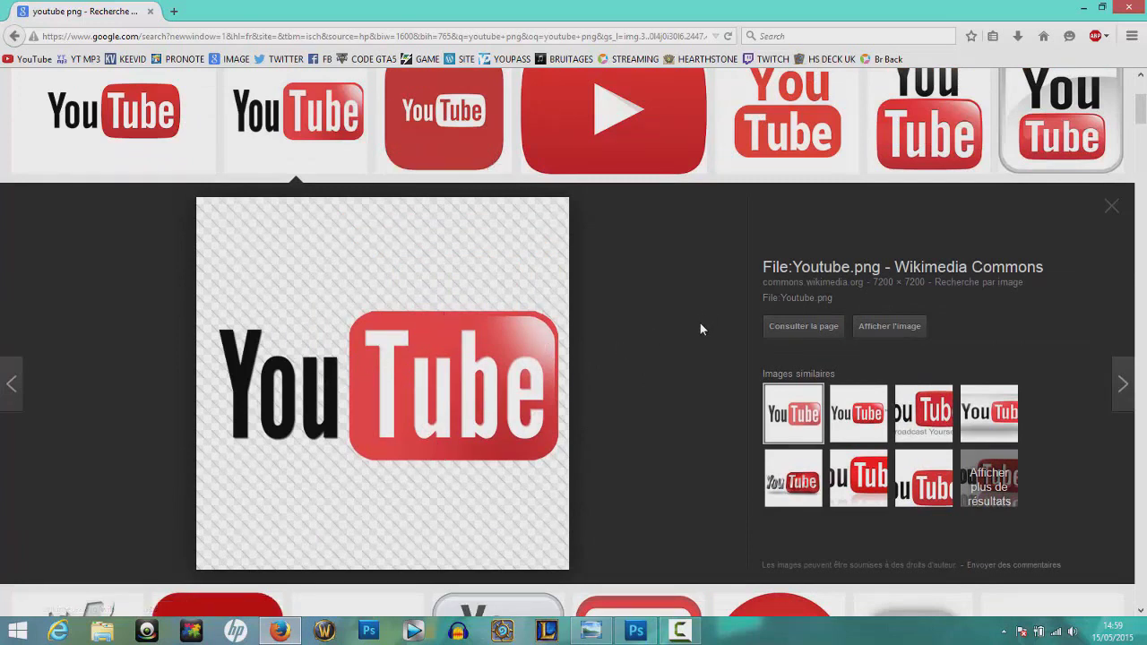
pyautogui.rightClick(435, 383)
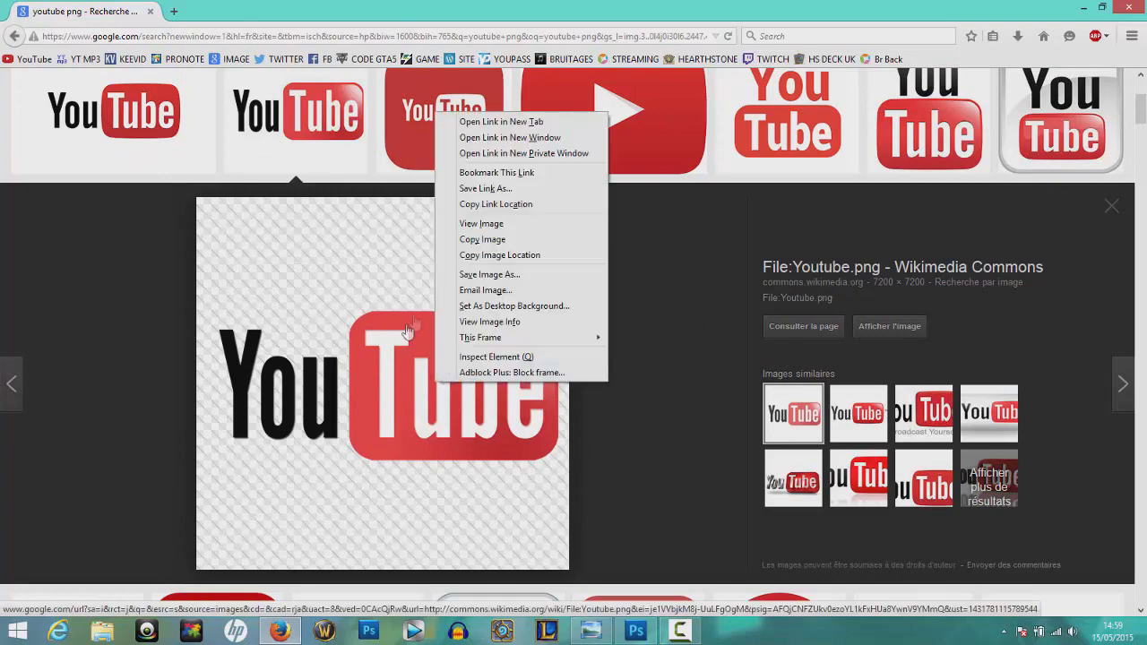
pyautogui.click(515, 275)
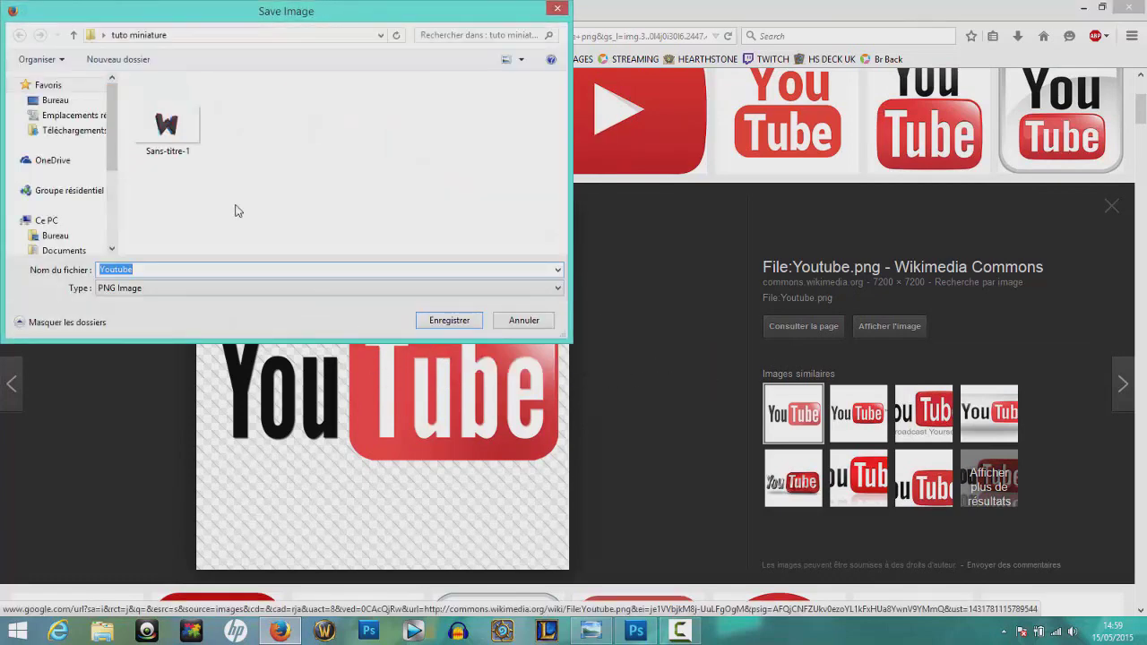
pyautogui.click(448, 322)
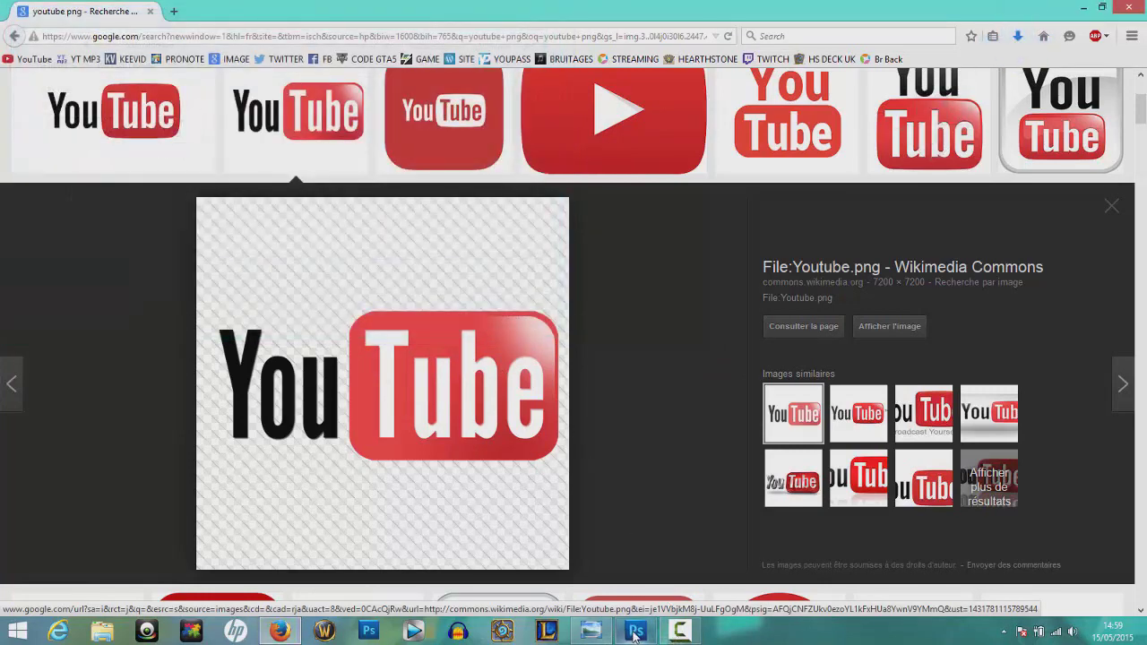
# Import the saved Youtube PNG into the Photoshop thumbnail.
pyautogui.click(635, 631)
pyautogui.click(46, 10)
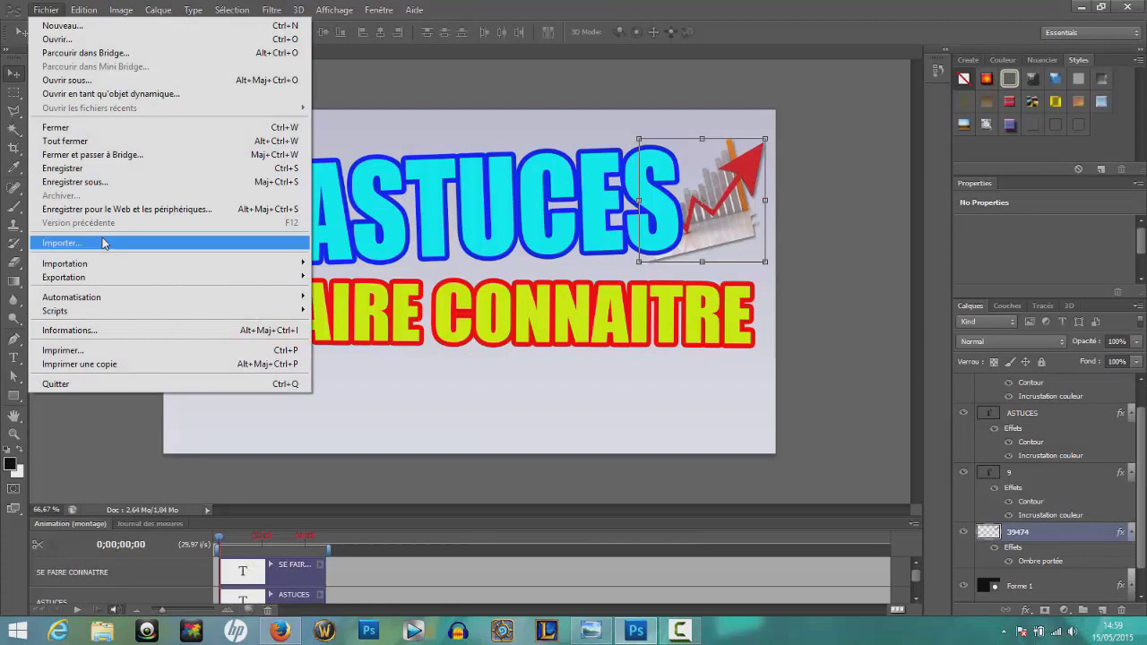
pyautogui.click(62, 243)
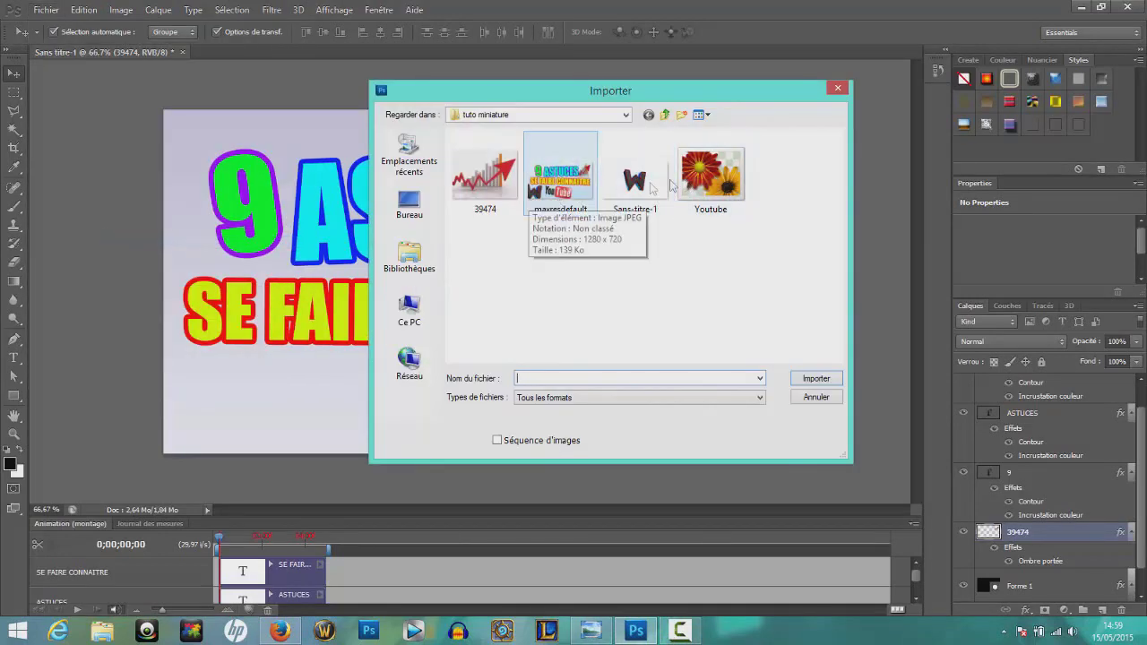
pyautogui.click(711, 174)
pyautogui.click(815, 378)
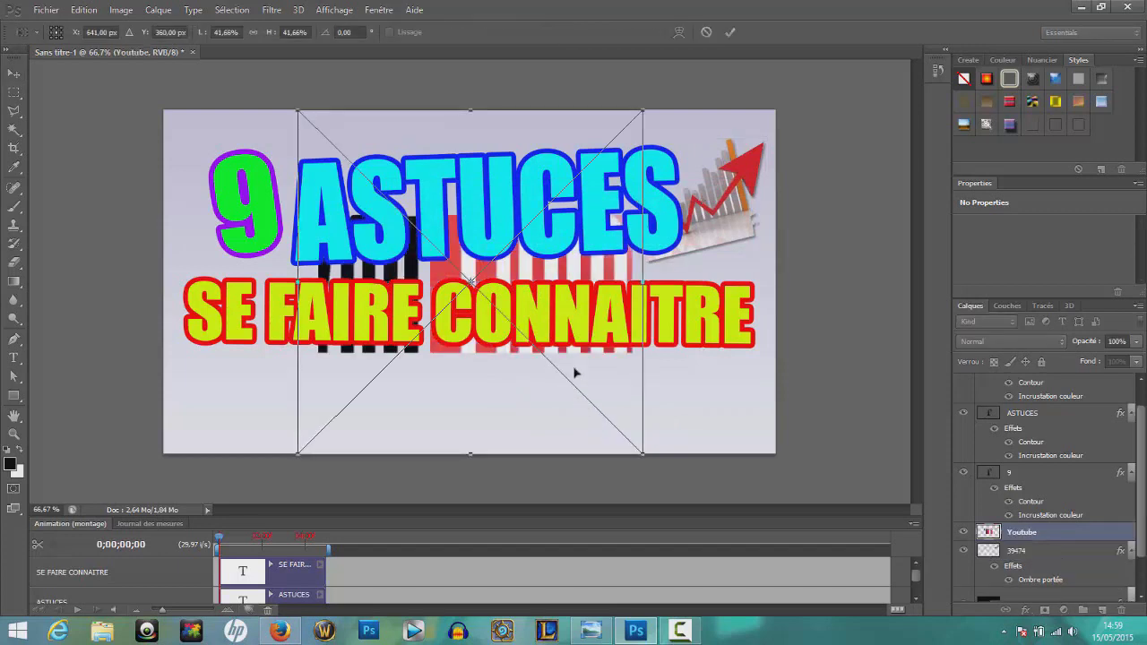
# Scale the YouTube logo down and centre it beneath SE FAIRE CONNAITRE.
pyautogui.moveTo(563, 280); pyautogui.dragTo(565, 380)
pyautogui.hotkey('shift', 'Down')
pyautogui.moveTo(633, 225); pyautogui.dragTo(531, 364)
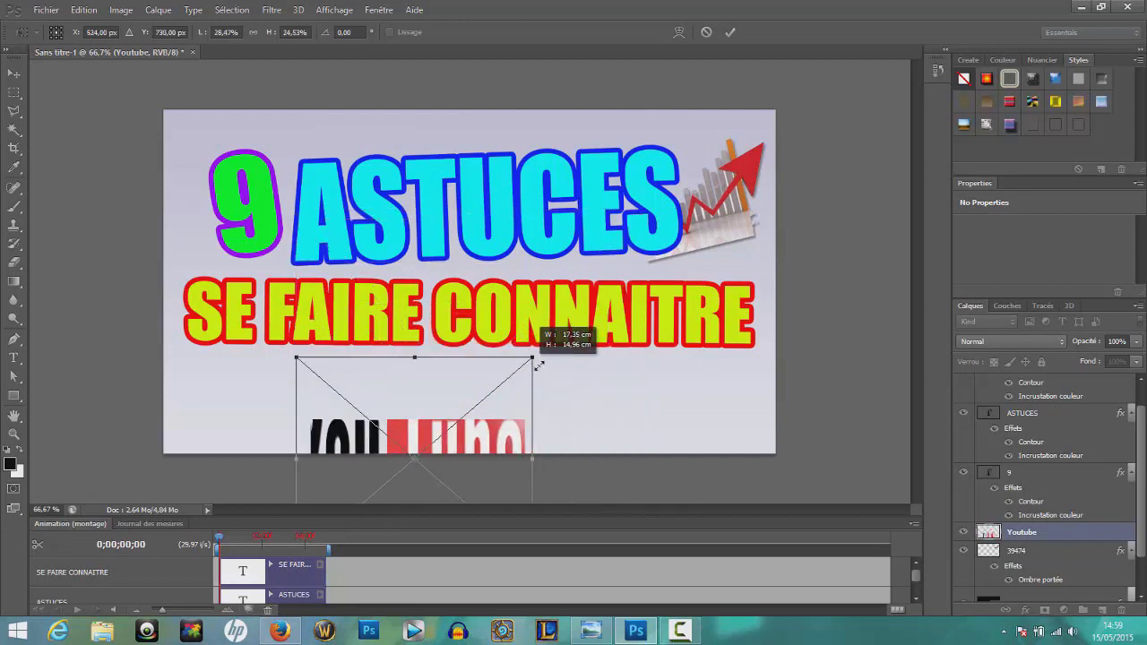
pyautogui.moveTo(532, 365); pyautogui.dragTo(544, 358)
pyautogui.click(730, 33)
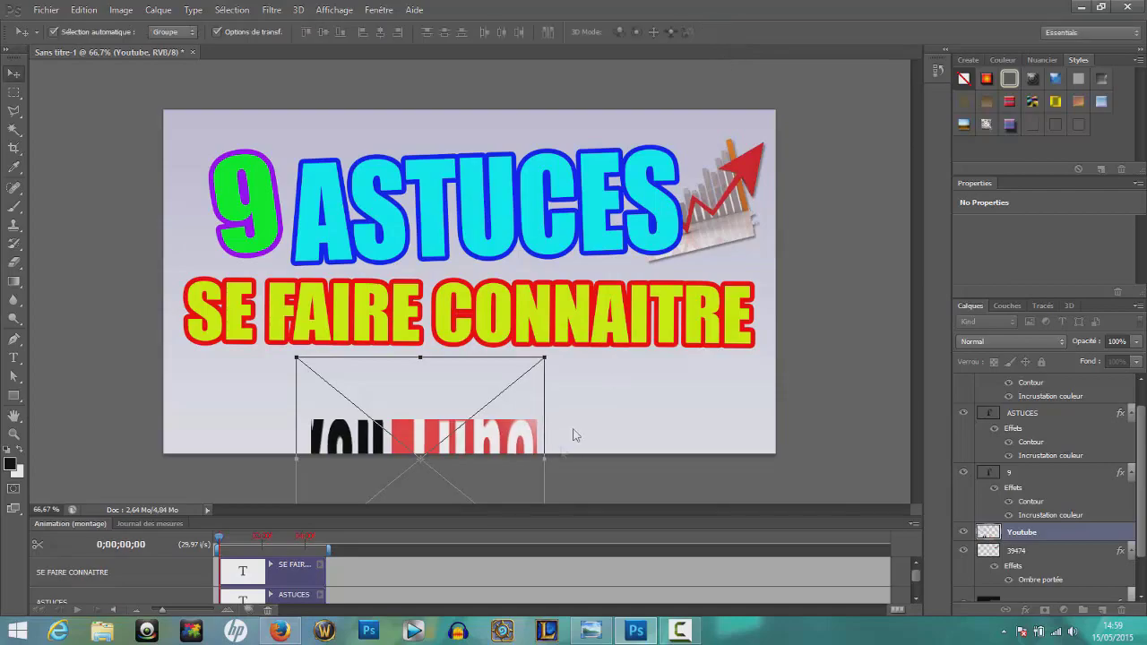
pyautogui.rightClick(280, 632)
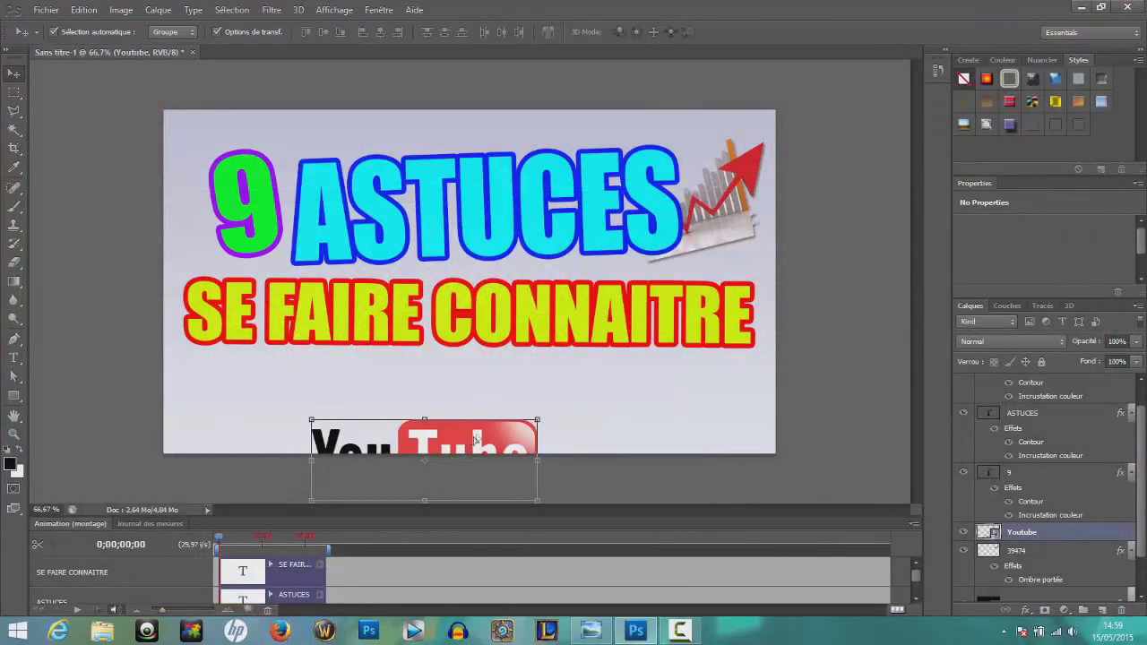
pyautogui.moveTo(475, 441); pyautogui.dragTo(511, 379)
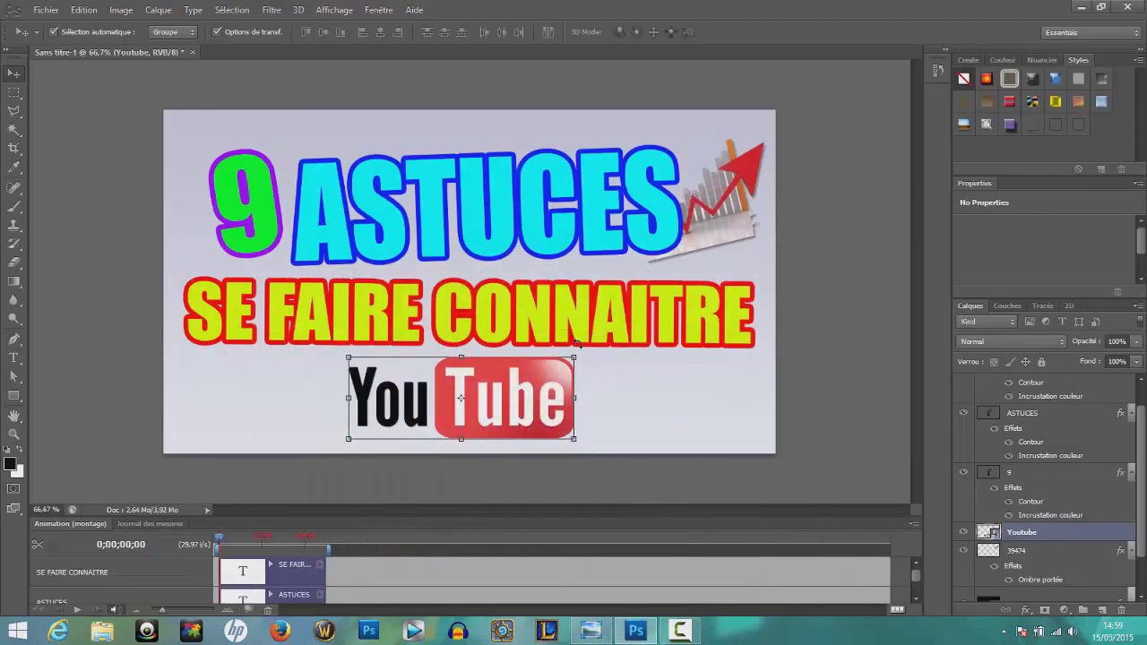
# Tilt the YouTube logo about 13 degrees with Free Transform, then undo the distortion.
pyautogui.hotkey('ctrl', 't')
pyautogui.moveTo(575, 357); pyautogui.dragTo(603, 281)
pyautogui.moveTo(625, 324)
pyautogui.mouseDown()
pyautogui.moveTo(633, 306)
pyautogui.moveTo(638, 320)
pyautogui.mouseUp()
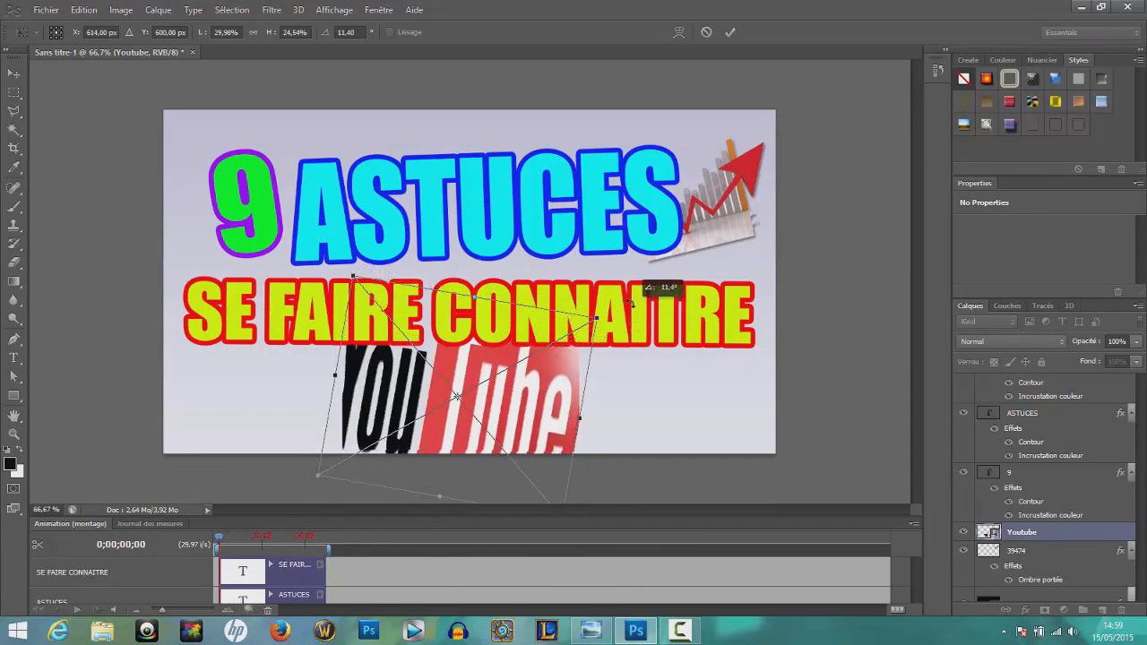
pyautogui.click(730, 33)
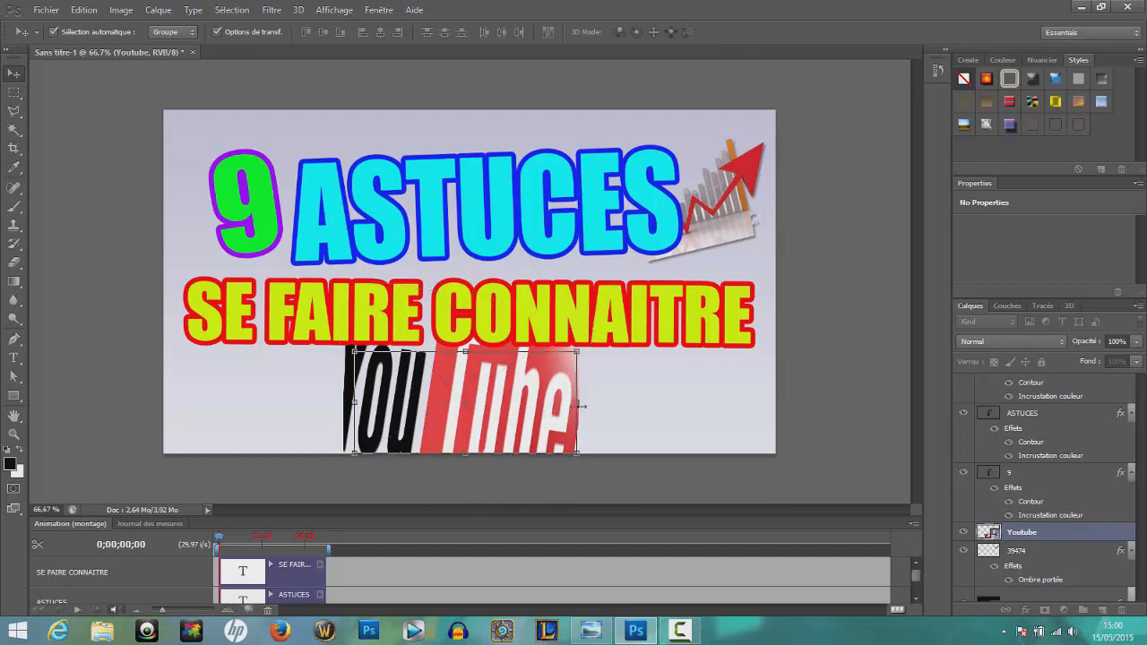
pyautogui.hotkey('ctrl', 'z')
# Skew the YouTube logo into a slight perspective tilt and nudge it down.
pyautogui.moveTo(502, 427); pyautogui.dragTo(498, 430)
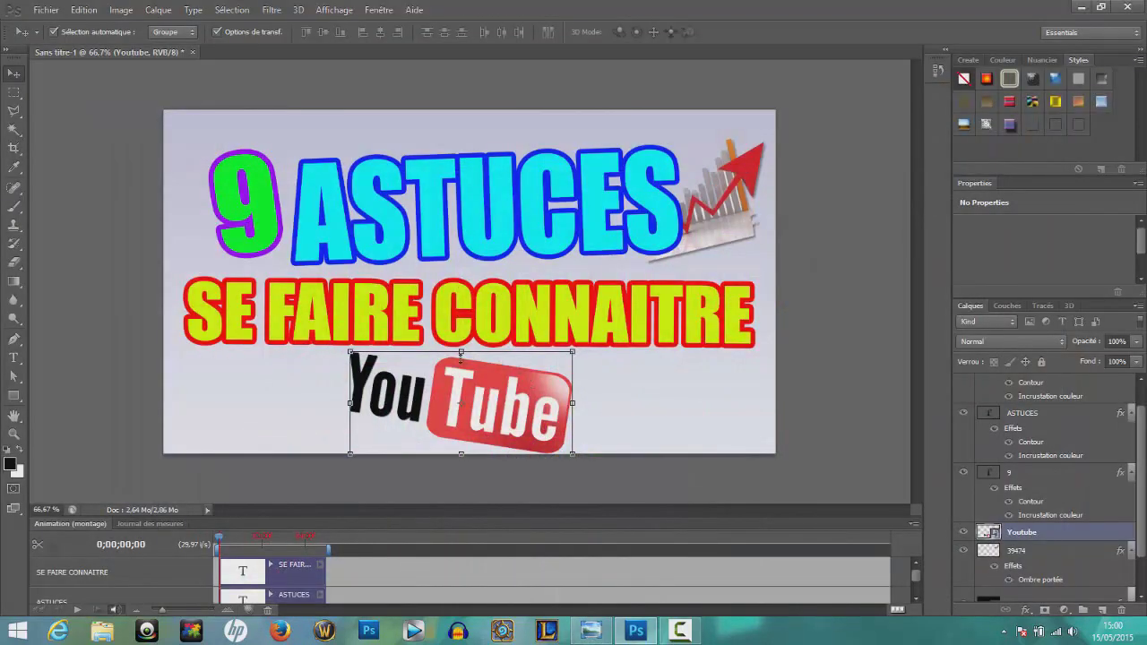
pyautogui.moveTo(462, 353); pyautogui.dragTo(470, 265)
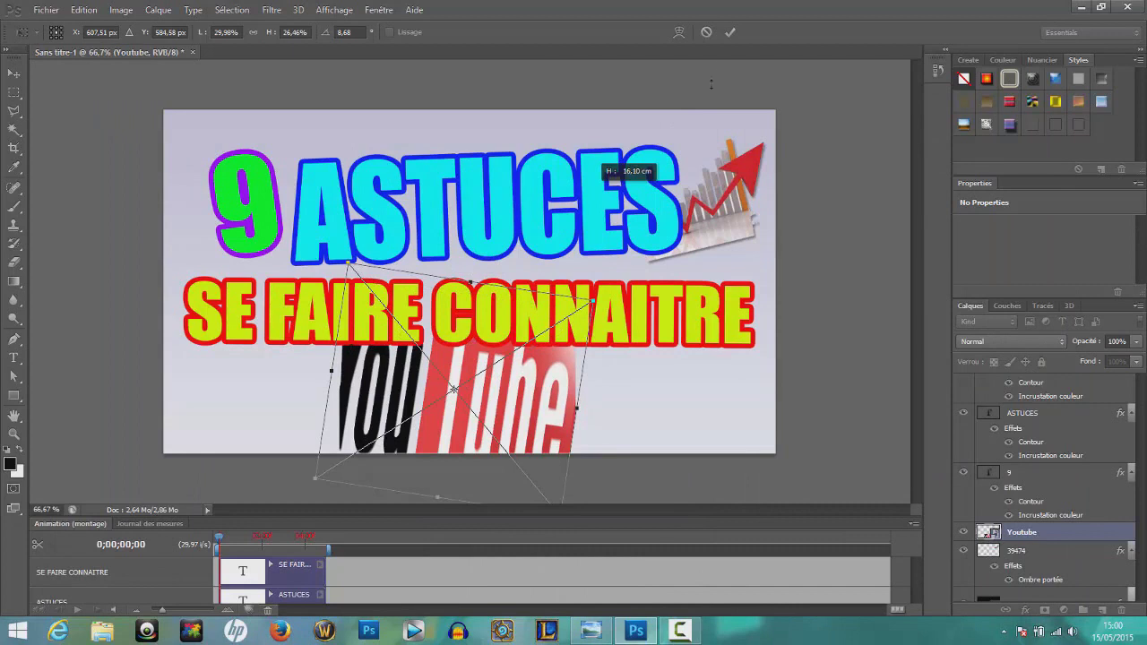
pyautogui.click(732, 33)
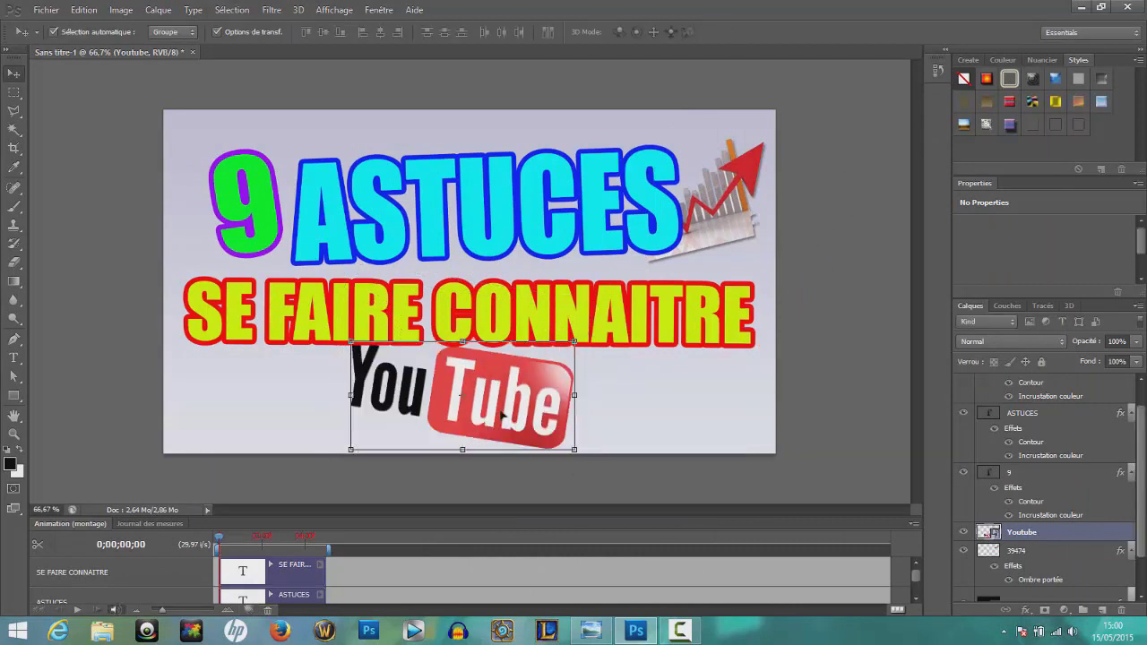
pyautogui.moveTo(500, 421); pyautogui.dragTo(499, 424)
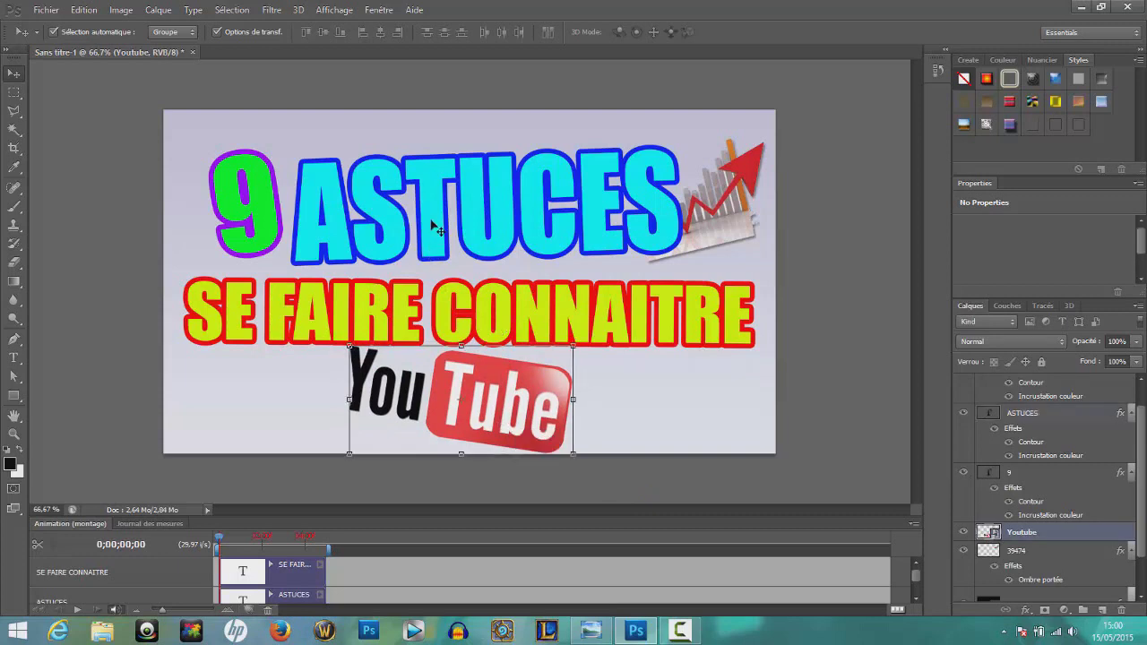
# Nudge ASTUCES slightly up and left, and check the result against the reference.
pyautogui.moveTo(433, 226); pyautogui.dragTo(428, 214)
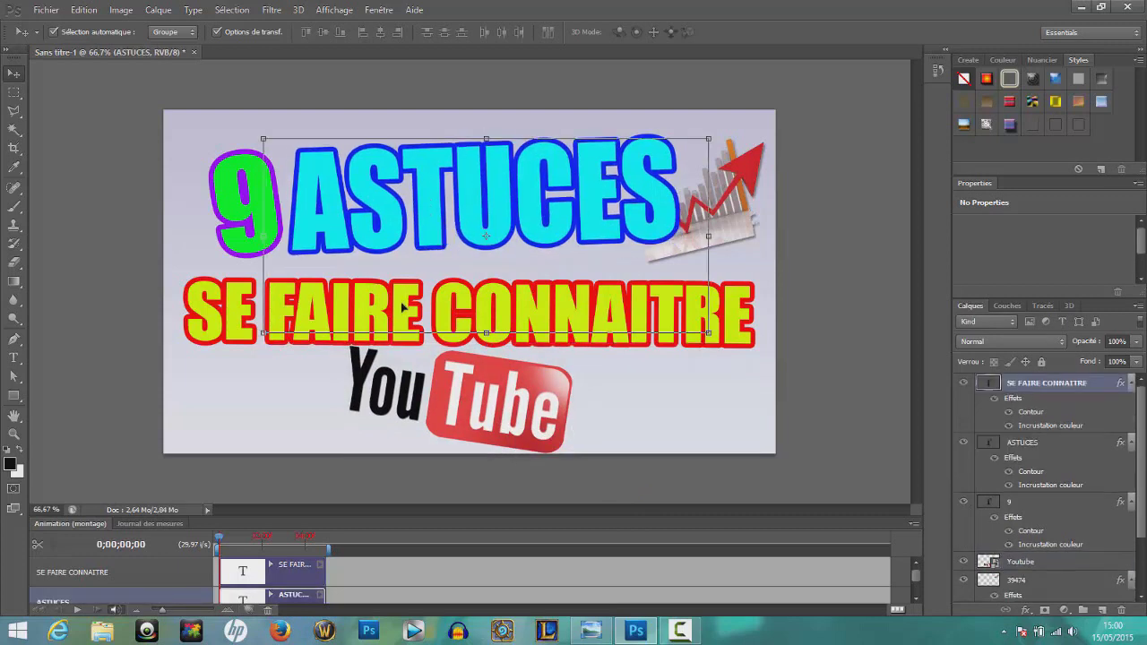
pyautogui.click(502, 408)
pyautogui.click(590, 631)
pyautogui.click(590, 631)
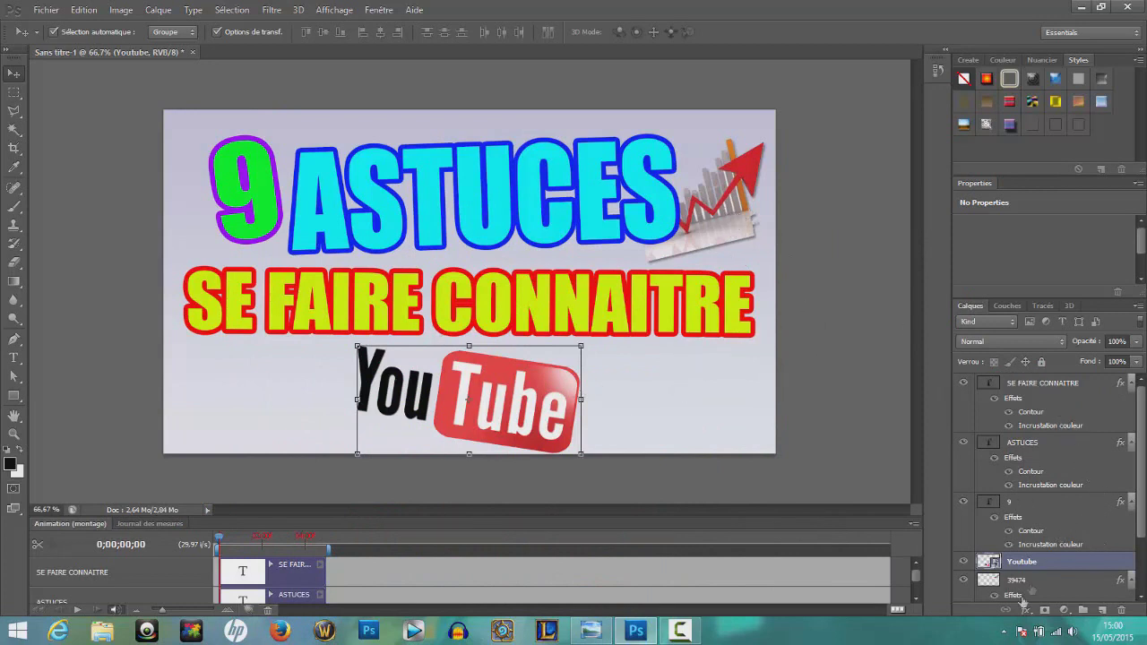
pyautogui.click(1076, 580)
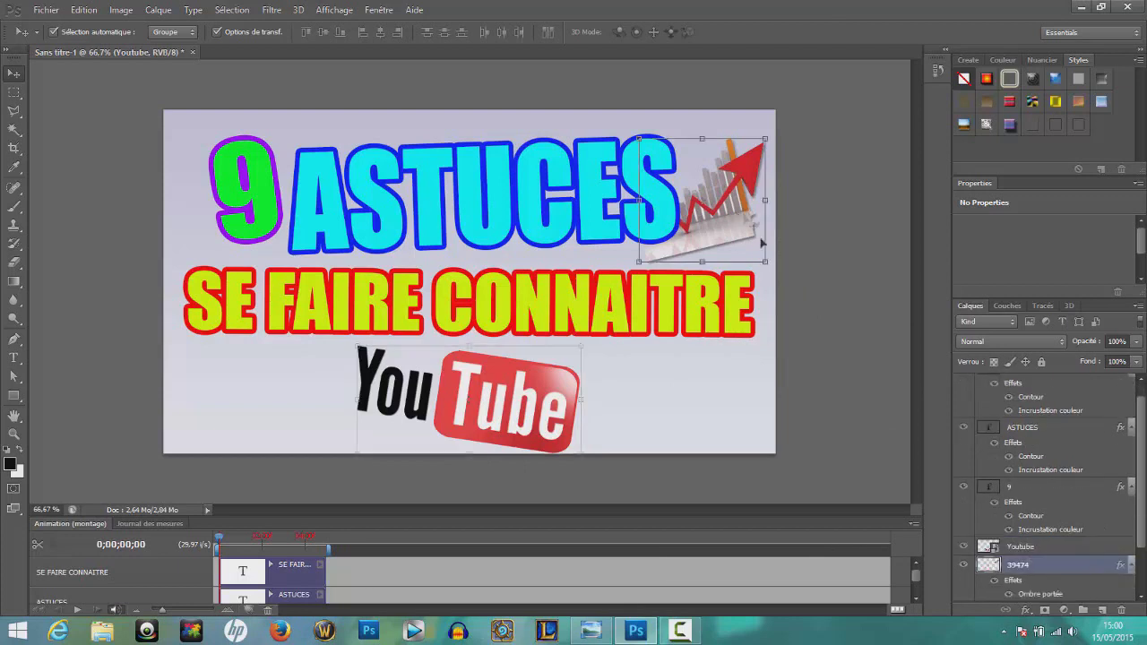
# Copy the 39474 chart layer's drop shadow style and paste it onto the Youtube layer.
pyautogui.rightClick(1074, 570)
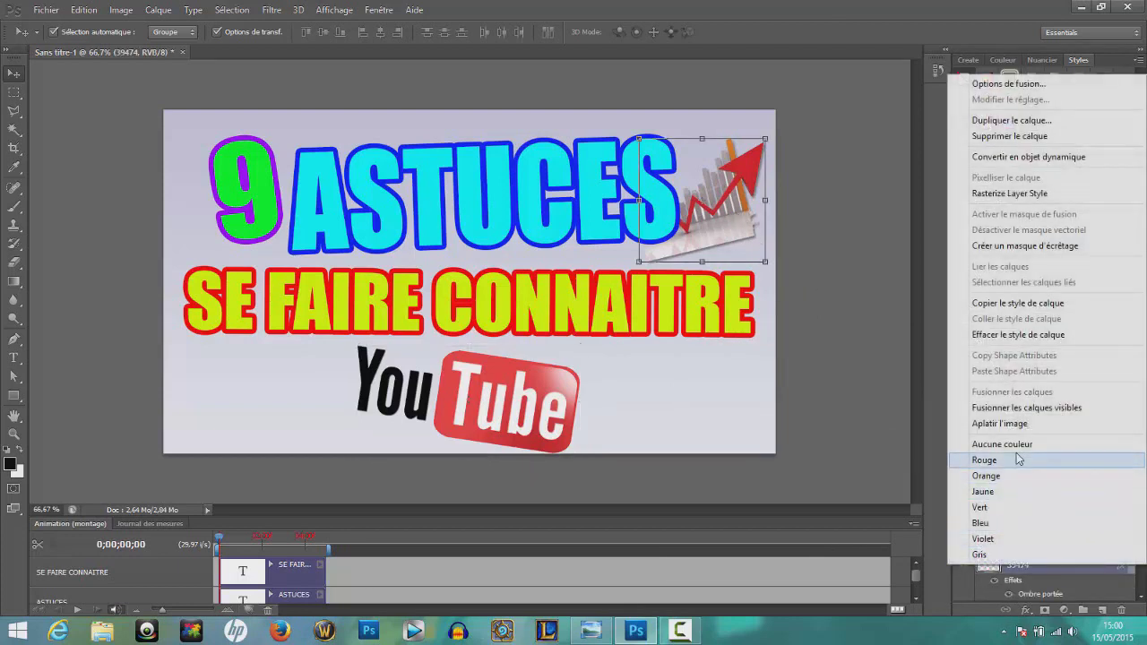
pyautogui.click(1003, 305)
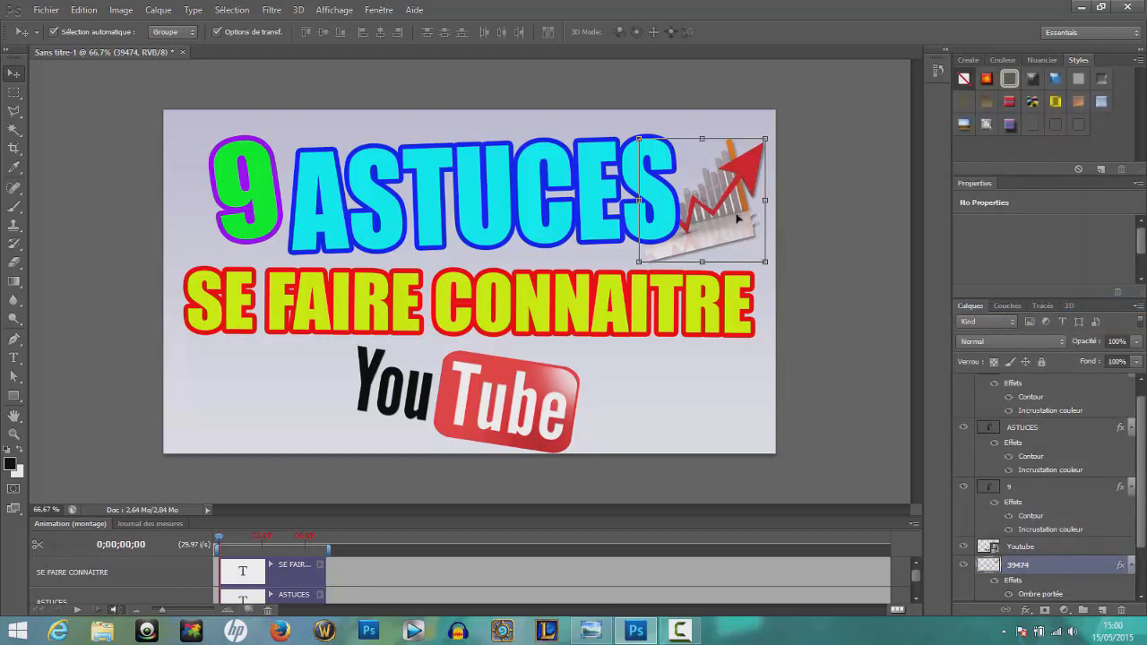
pyautogui.rightClick(1053, 548)
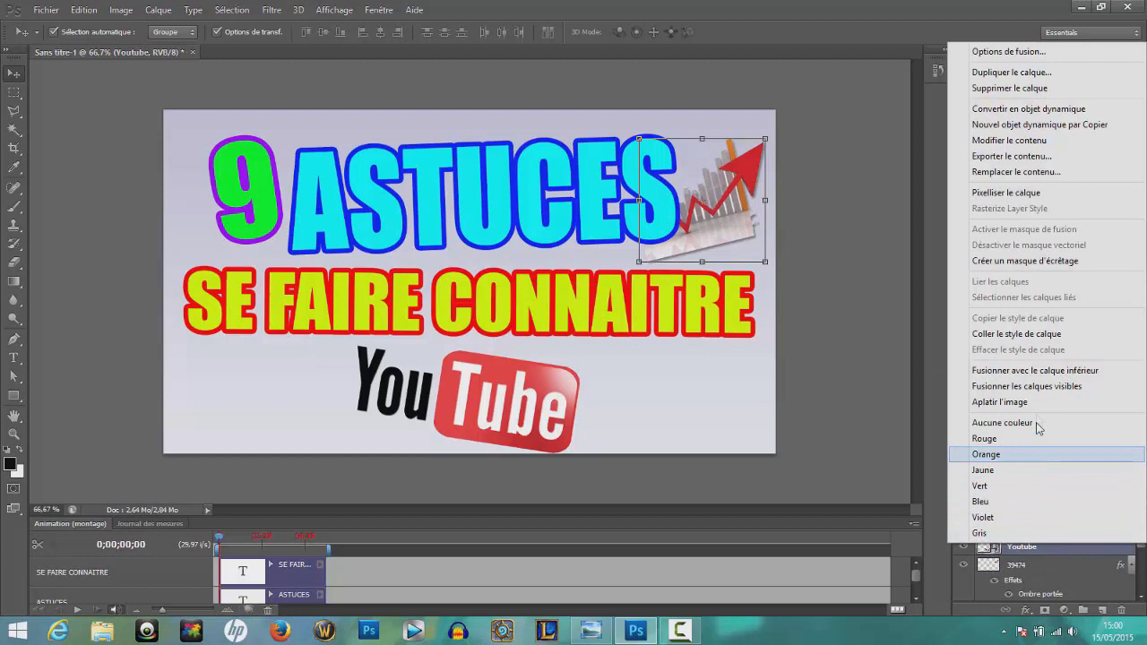
pyautogui.click(1007, 335)
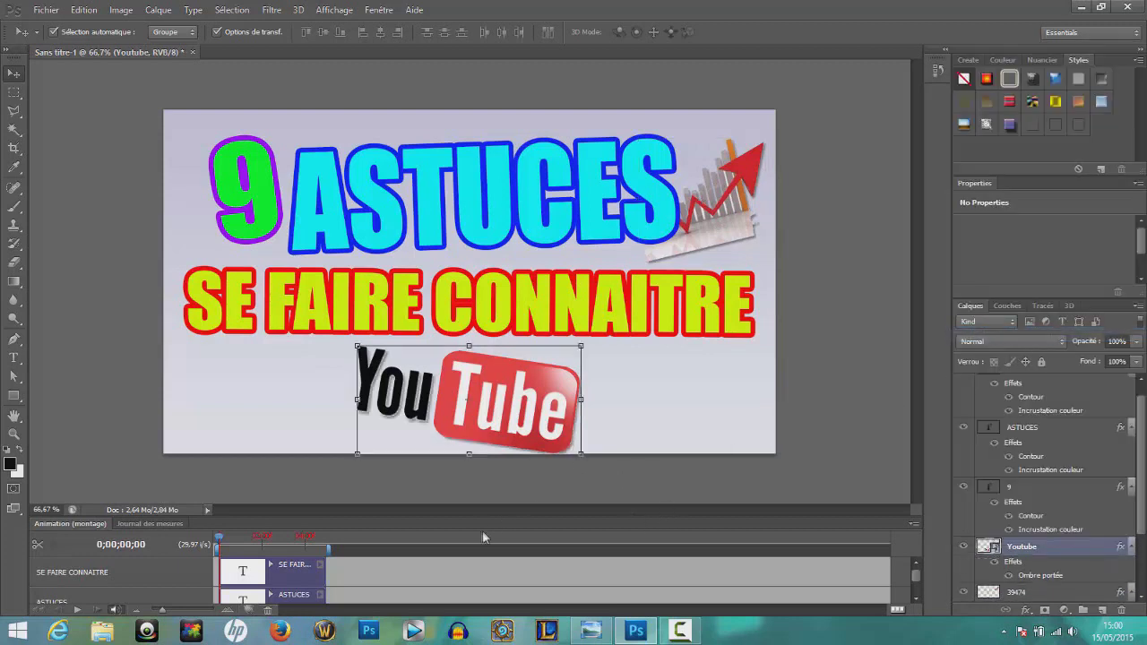
pyautogui.click(46, 9)
# Import the Sans-titre-1 W logo, shrink it and move it toward the bottom-left.
pyautogui.click(98, 244)
pyautogui.click(635, 211)
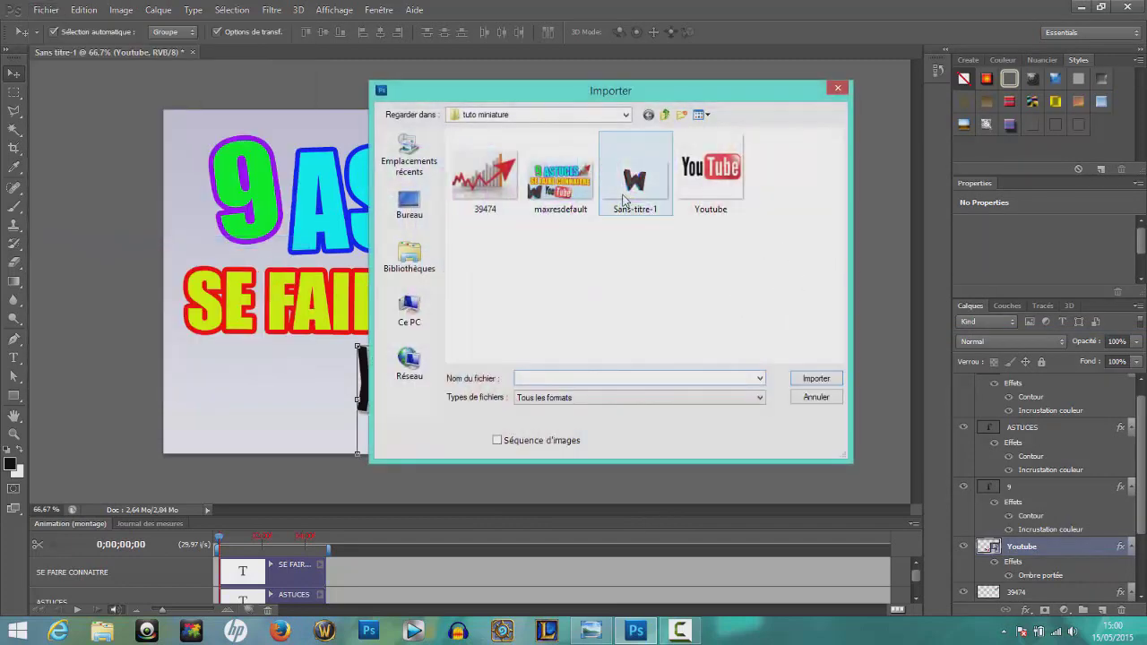
pyautogui.click(807, 378)
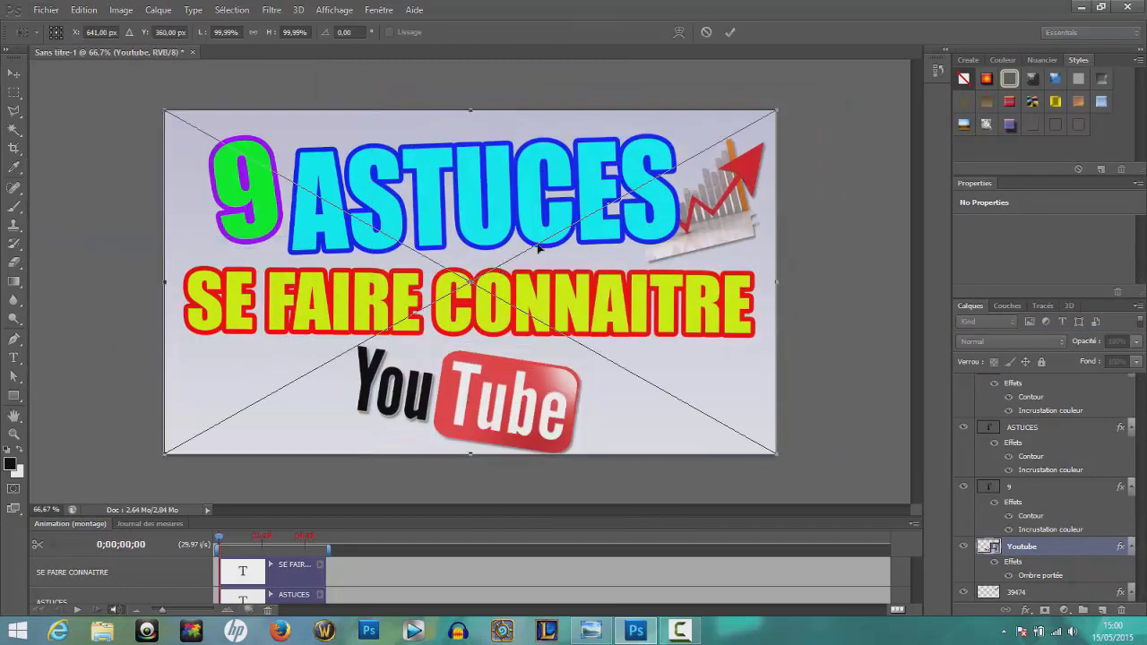
pyautogui.moveTo(454, 387); pyautogui.dragTo(319, 437)
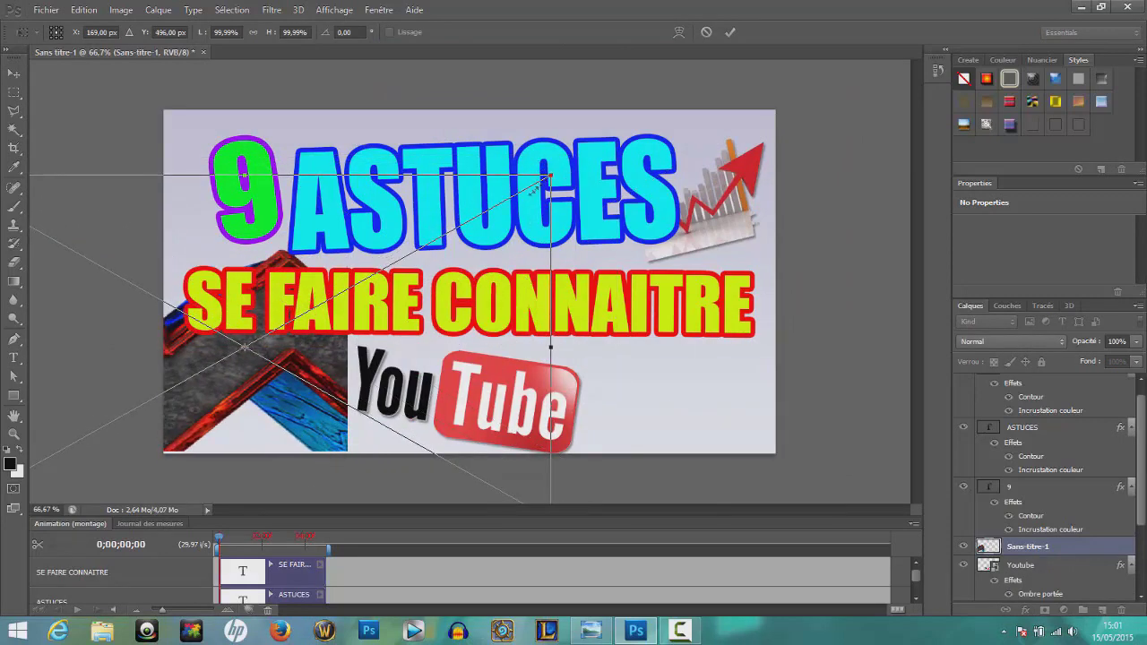
pyautogui.moveTo(535, 188); pyautogui.dragTo(377, 299)
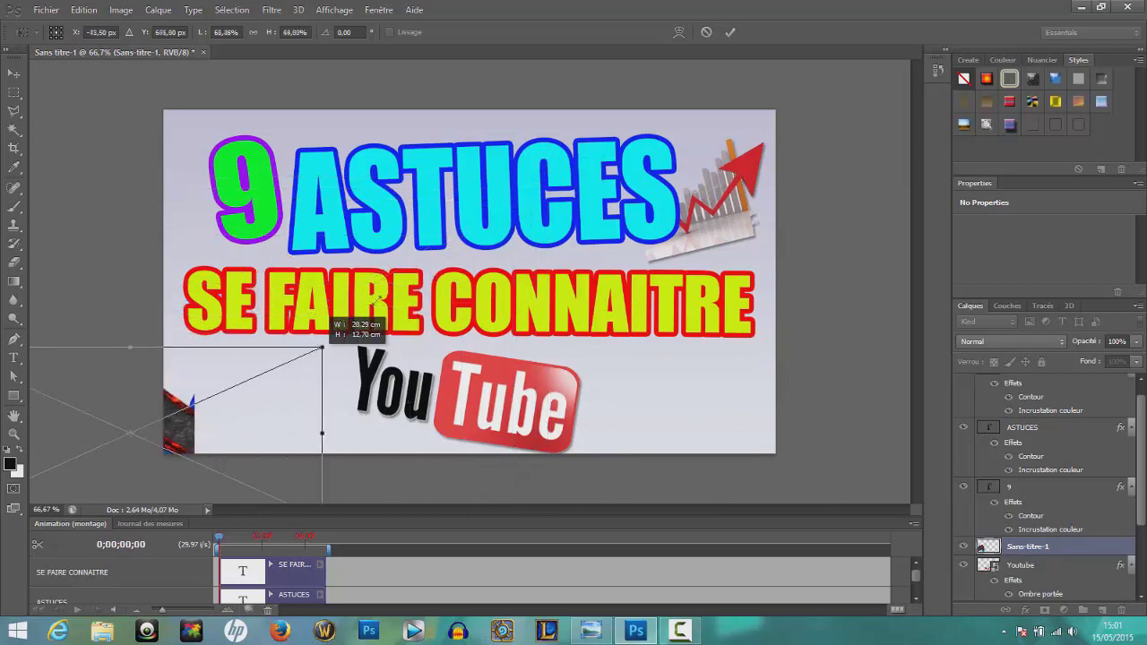
pyautogui.click(730, 31)
pyautogui.moveTo(178, 434)
pyautogui.mouseDown()
pyautogui.moveTo(275, 415)
pyautogui.moveTo(286, 399)
pyautogui.mouseUp()
# Stretch the W logo taller, seat it in the bottom-left corner, and compare with the reference.
pyautogui.moveTo(156, 344); pyautogui.dragTo(235, 288)
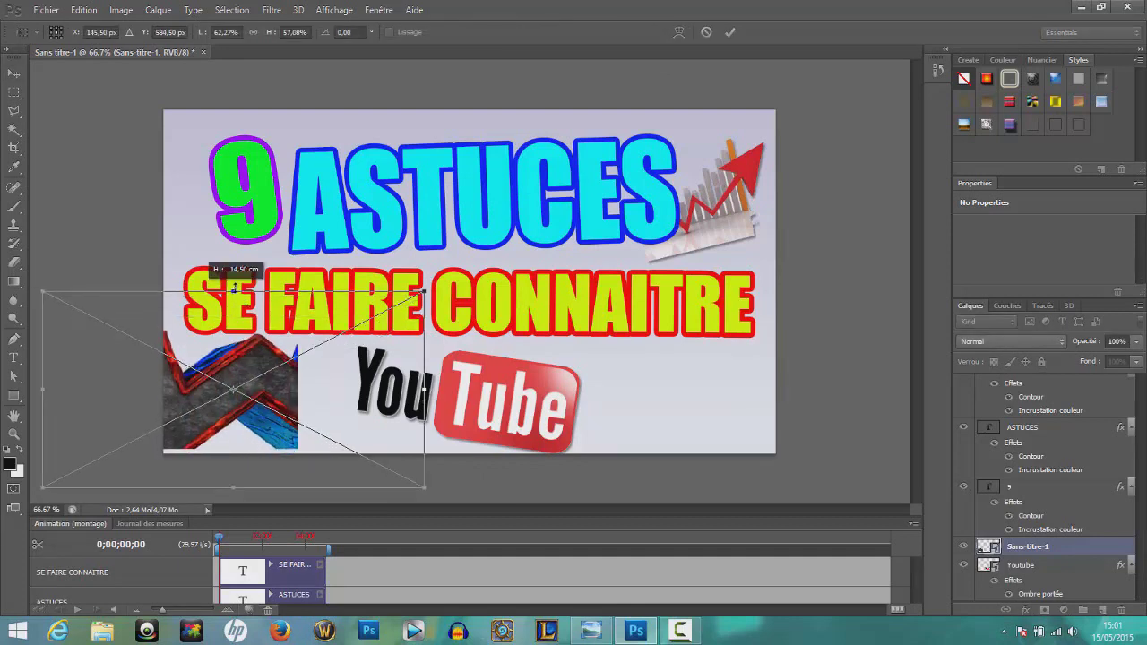
pyautogui.moveTo(234, 289); pyautogui.dragTo(234, 277)
pyautogui.click(730, 32)
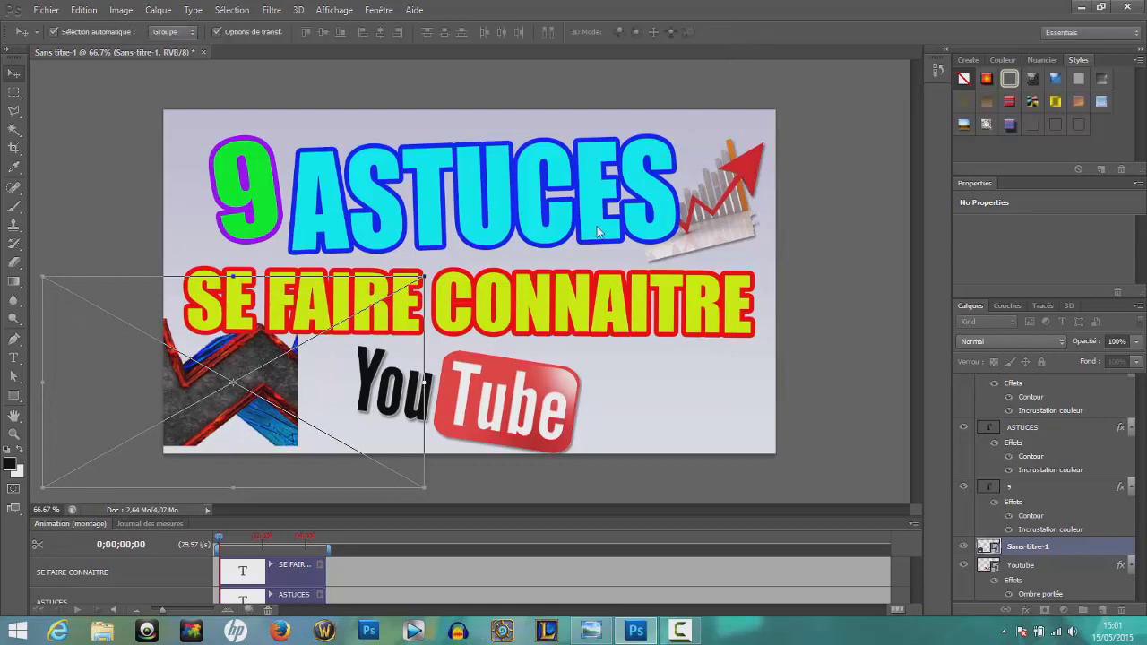
pyautogui.moveTo(269, 395); pyautogui.dragTo(269, 413)
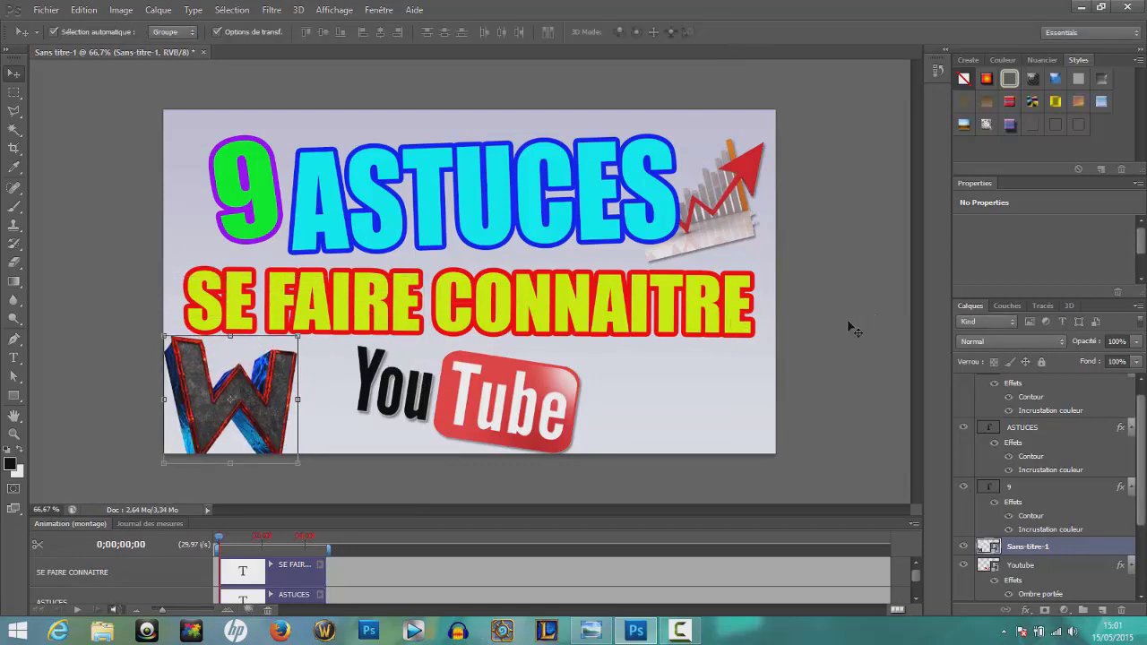
pyautogui.hotkey('alt', 'Tab')
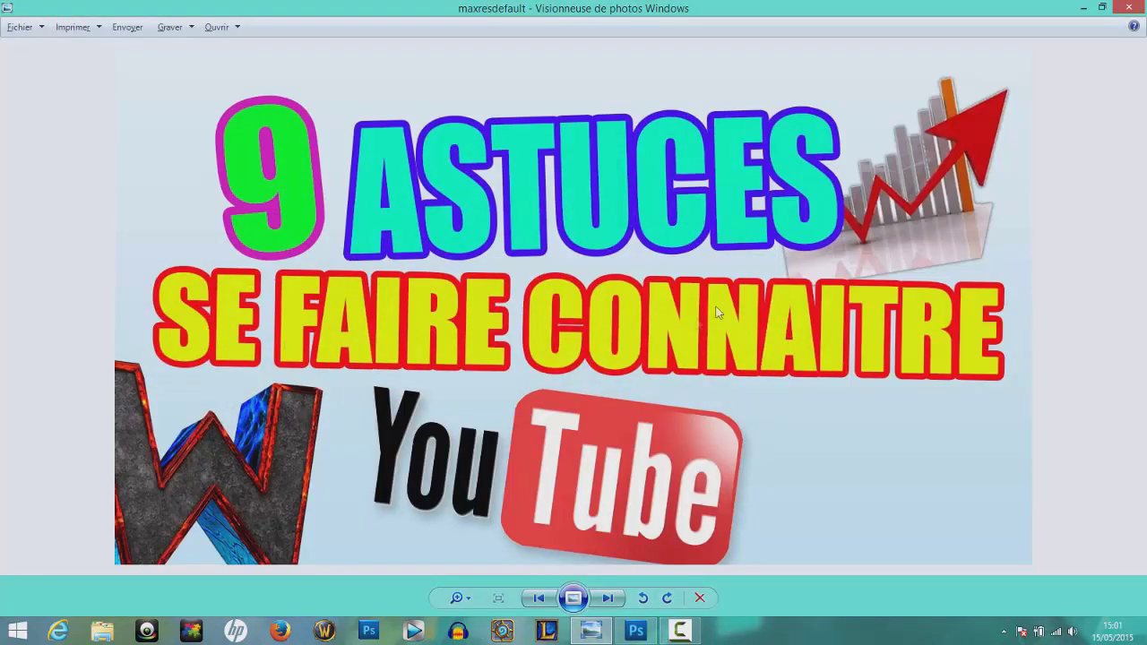
pyautogui.hotkey('alt', 'Tab')
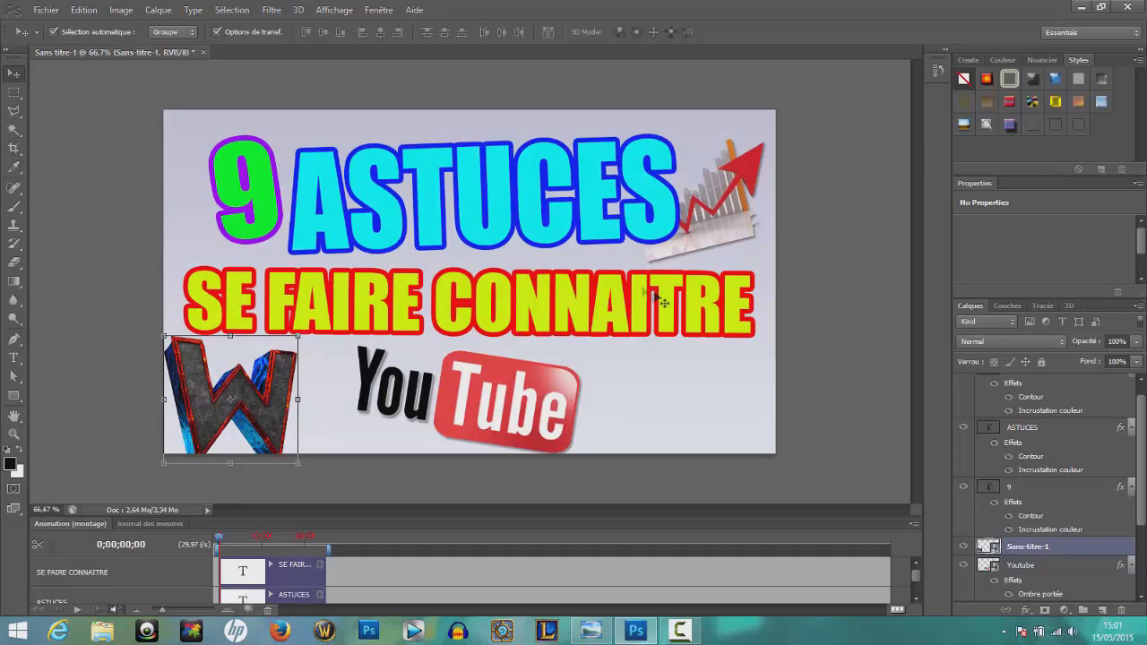
pyautogui.click(874, 226)
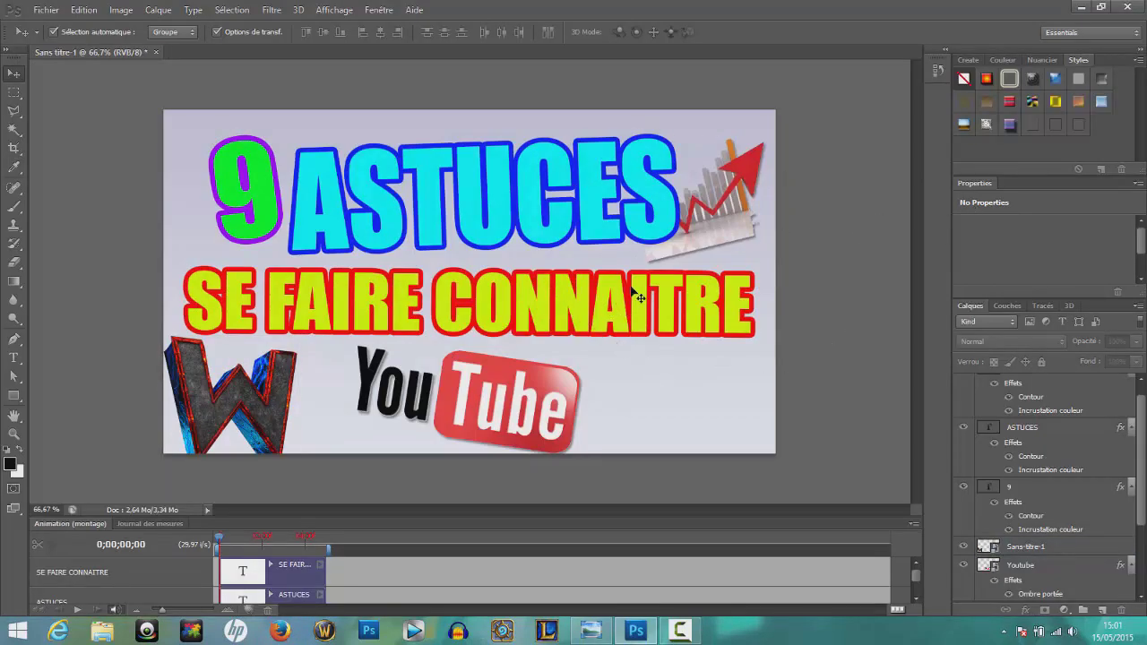
pyautogui.hotkey('alt', 'Tab')
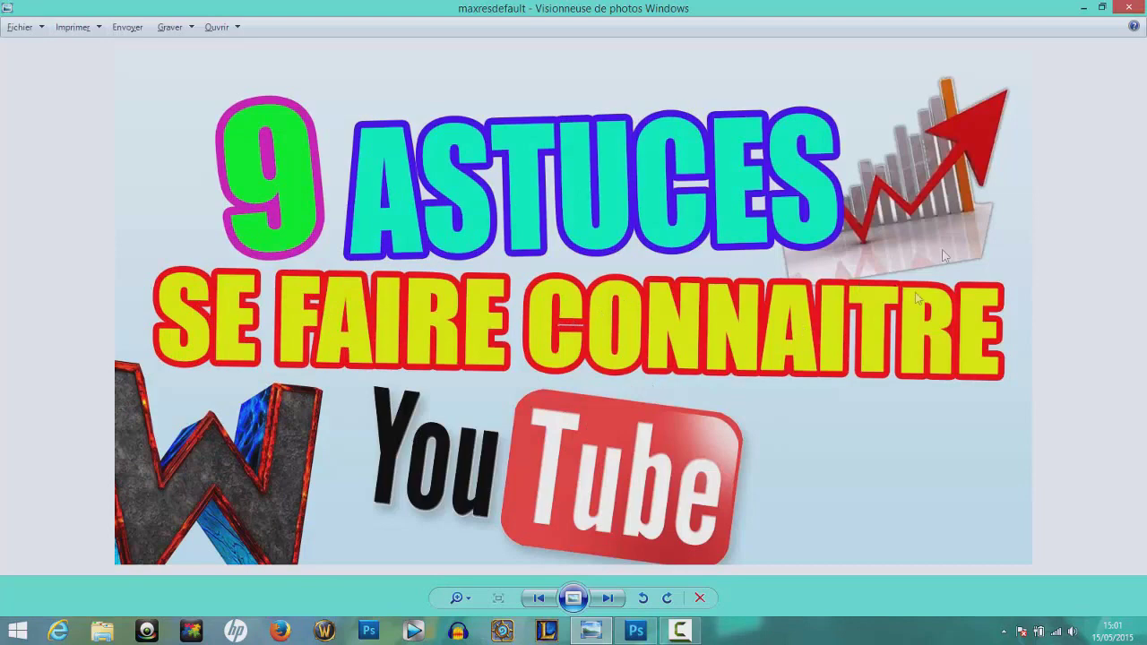
pyautogui.hotkey('alt', 'Tab')
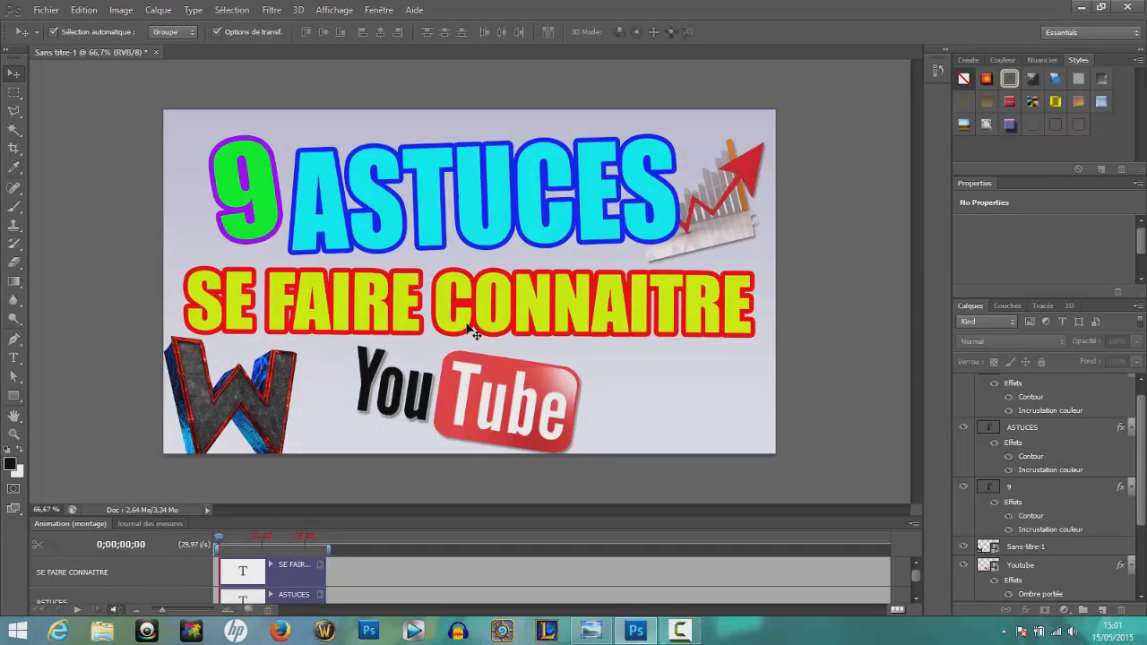
pyautogui.click(678, 631)
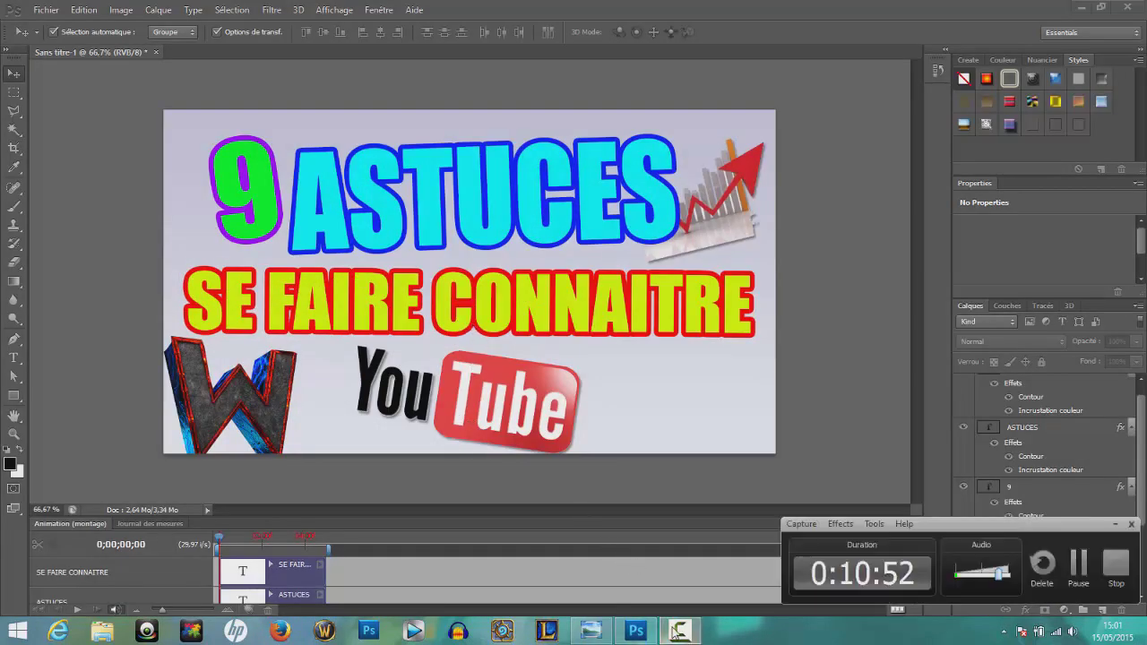
pyautogui.click(679, 632)
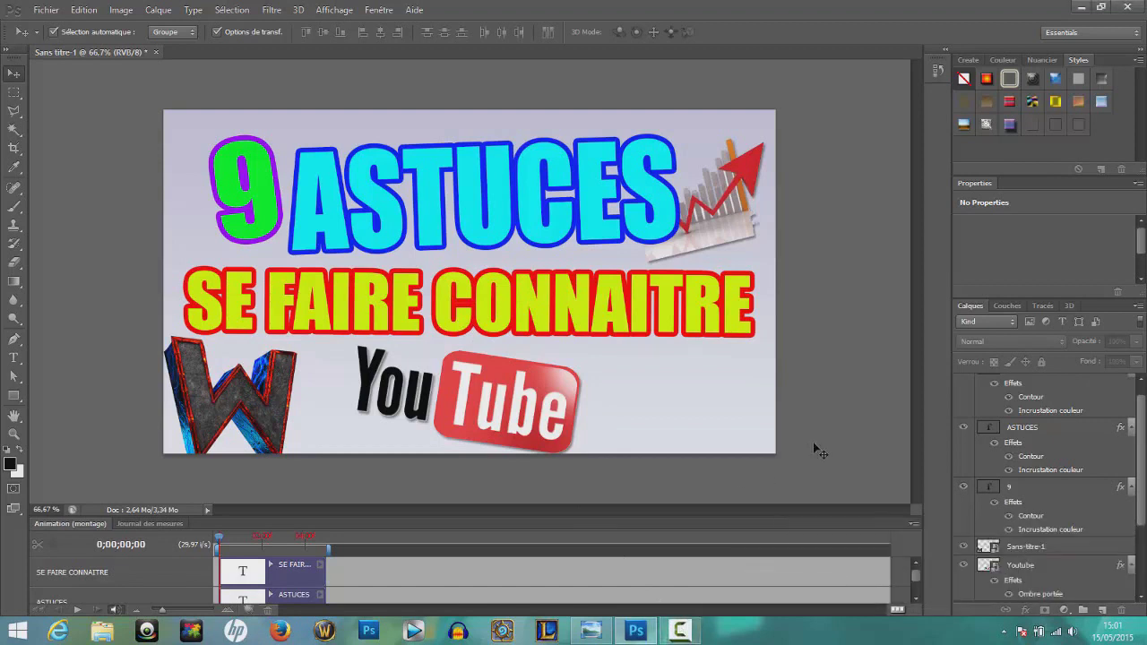